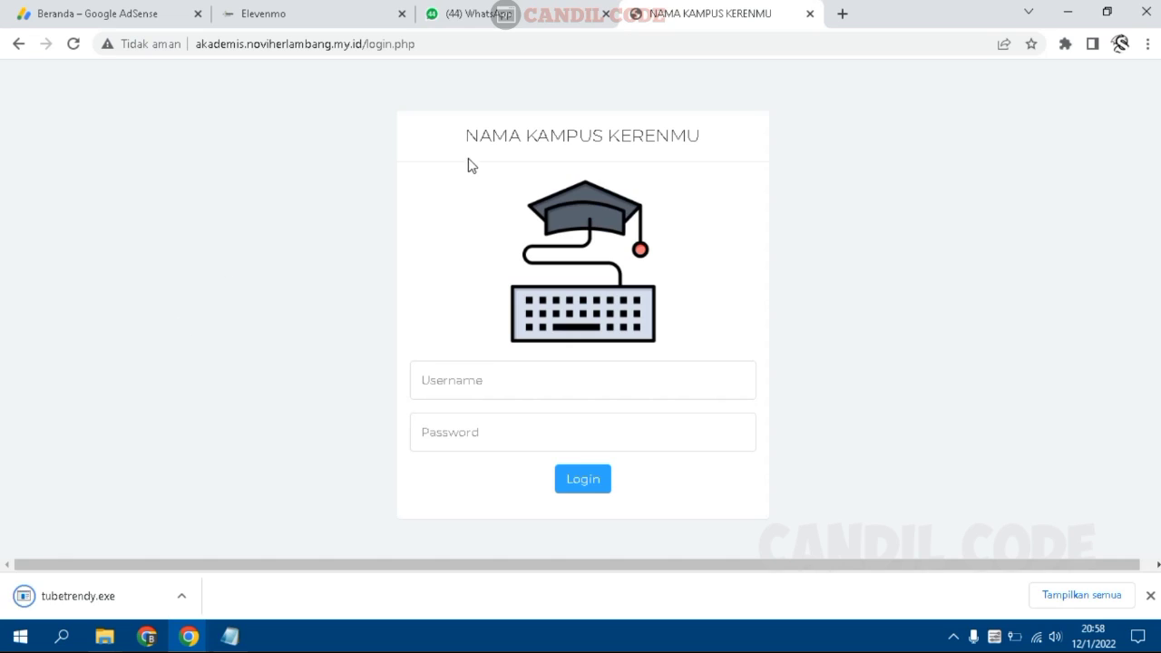
Switch to Notepad and review the listed login IDs for karyawan, dosen and mahasiswa
{"action": "left_click_drag", "start_coordinate": [462, 145], "coordinate": [718, 143]}
{"action": "left_click", "coordinate": [787, 211]}
{"action": "left_click", "coordinate": [232, 641]}
{"action": "left_click", "coordinate": [290, 263]}
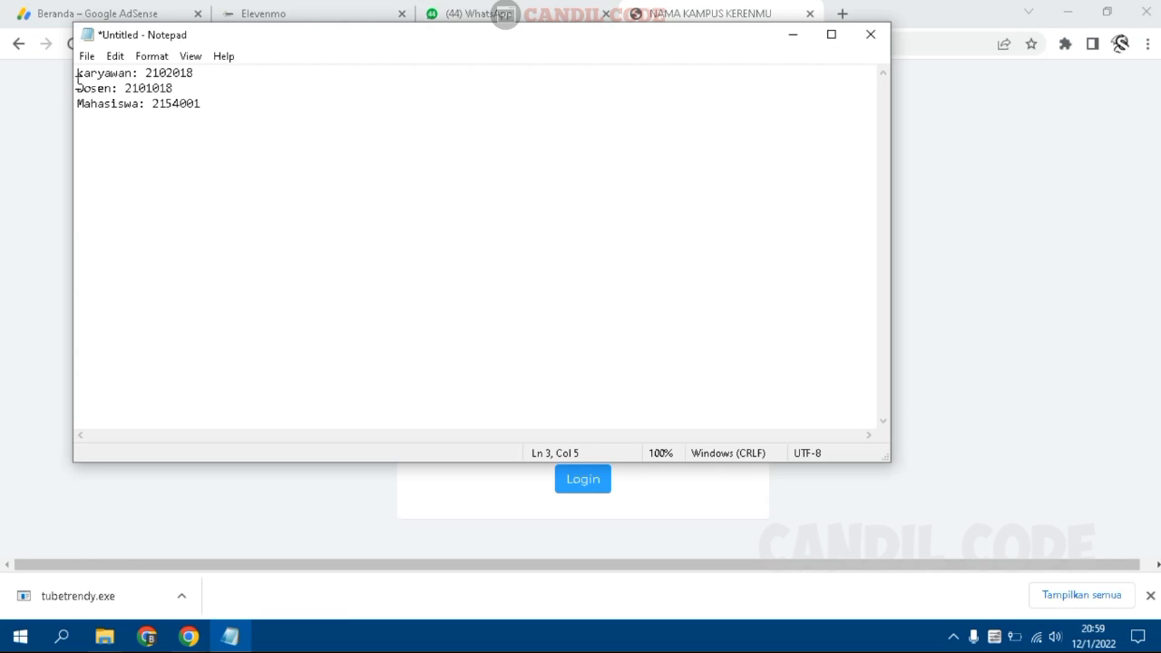
{"action": "left_click_drag", "start_coordinate": [77, 74], "coordinate": [228, 132]}
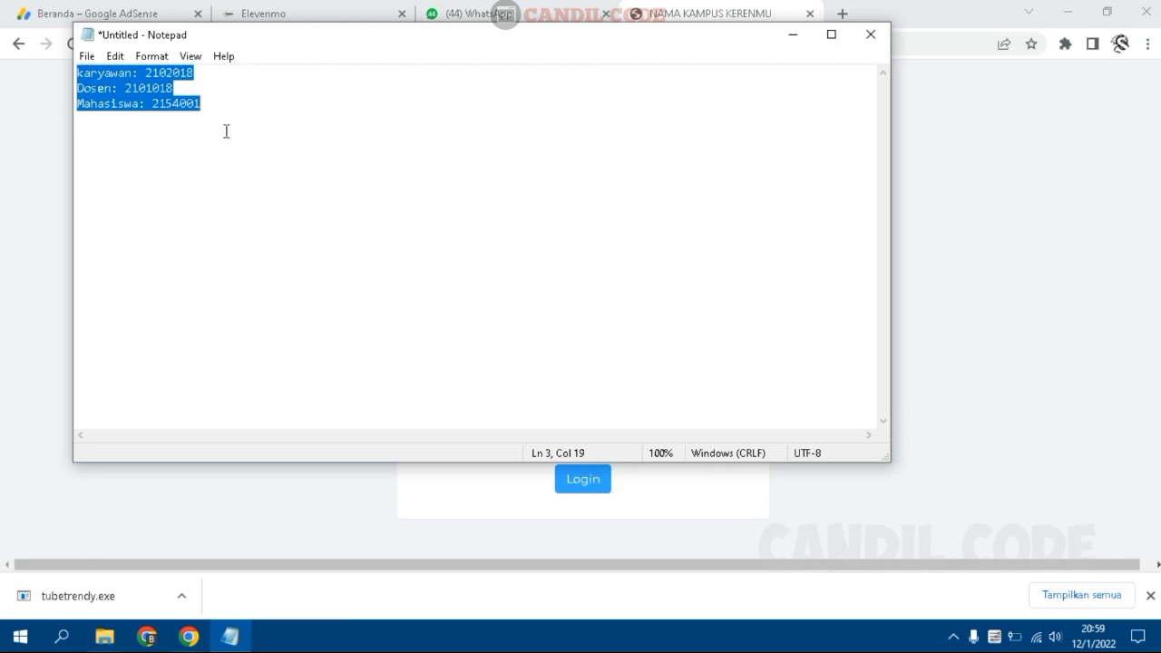
{"action": "left_click", "coordinate": [232, 138]}
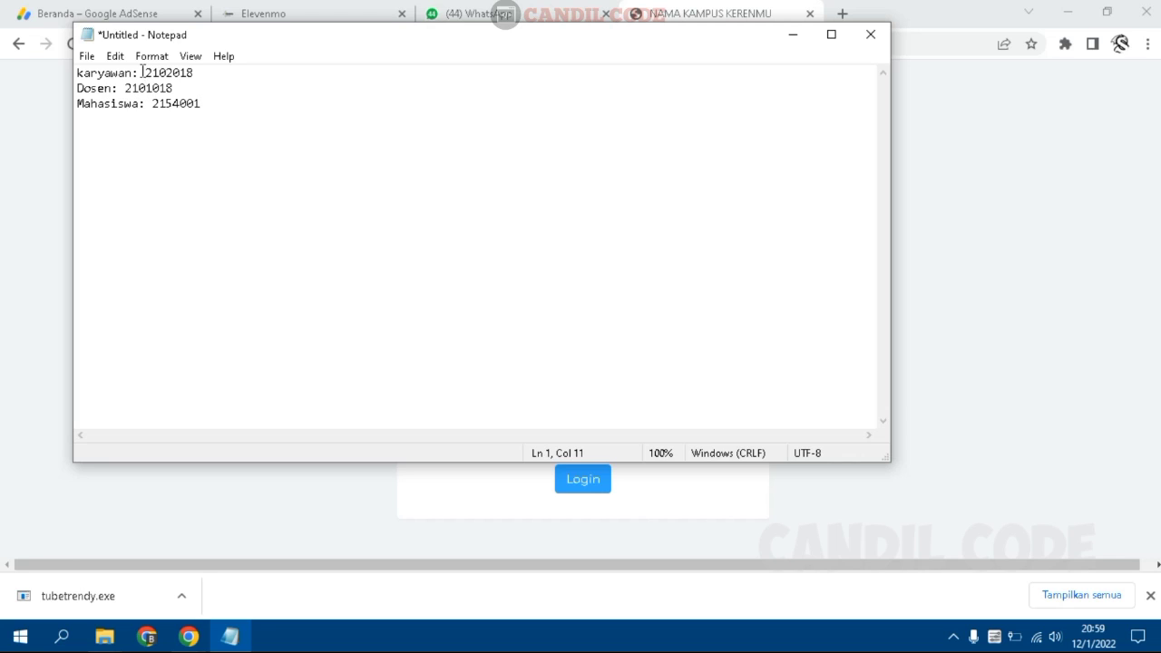
Copy the karyawan login ID from the Notepad list and return to the campus login page
{"action": "left_click_drag", "start_coordinate": [145, 73], "coordinate": [197, 73]}
{"action": "right_click", "coordinate": [168, 73]}
{"action": "left_click", "coordinate": [209, 127]}
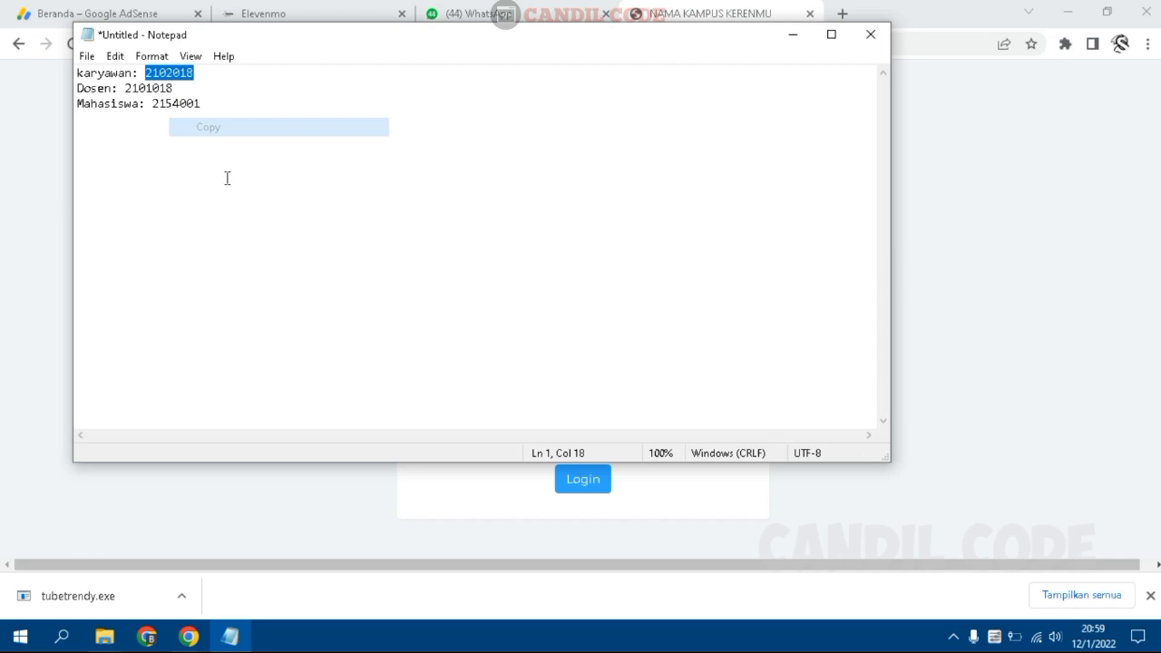
{"action": "left_click", "coordinate": [28, 161]}
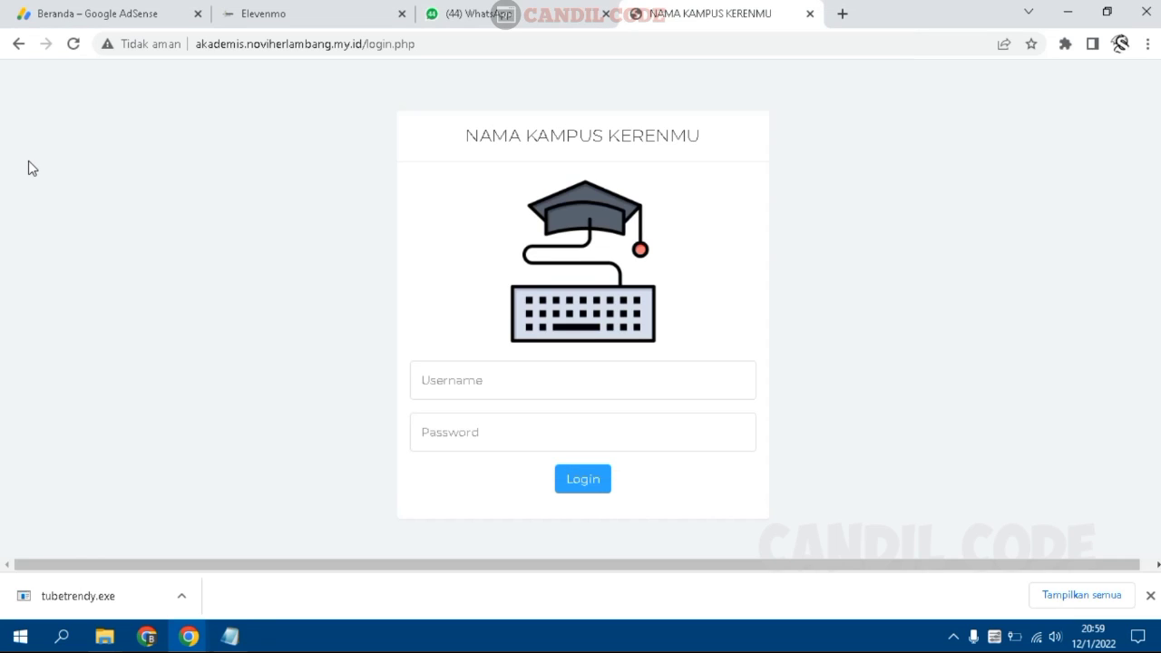
Log in to the academic portal with the copied karyawan ID as username and password, and dismiss the browser's password prompts
{"action": "right_click", "coordinate": [456, 373]}
{"action": "left_click", "coordinate": [496, 246]}
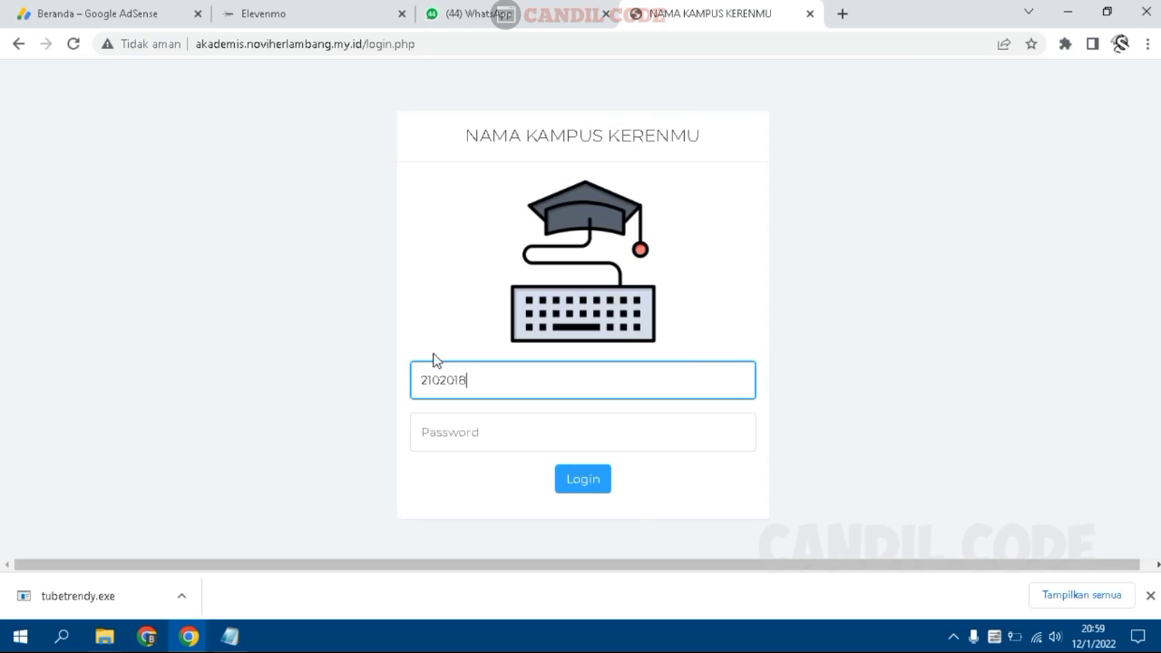
{"action": "right_click", "coordinate": [441, 444]}
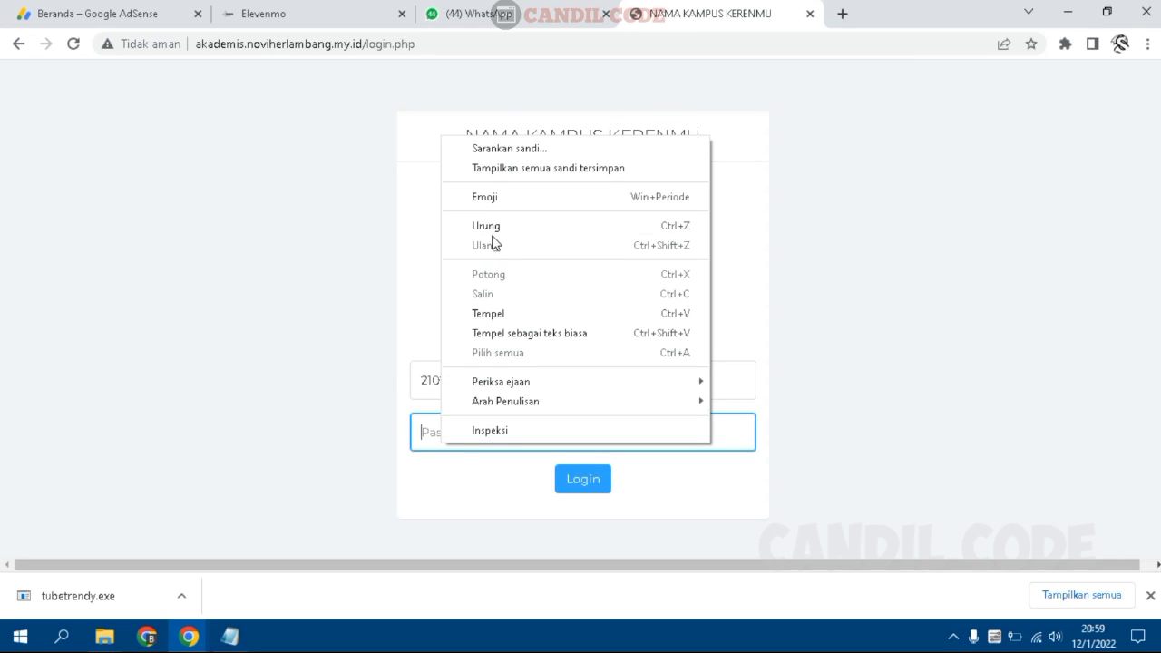
{"action": "left_click", "coordinate": [498, 314]}
{"action": "left_click", "coordinate": [580, 481]}
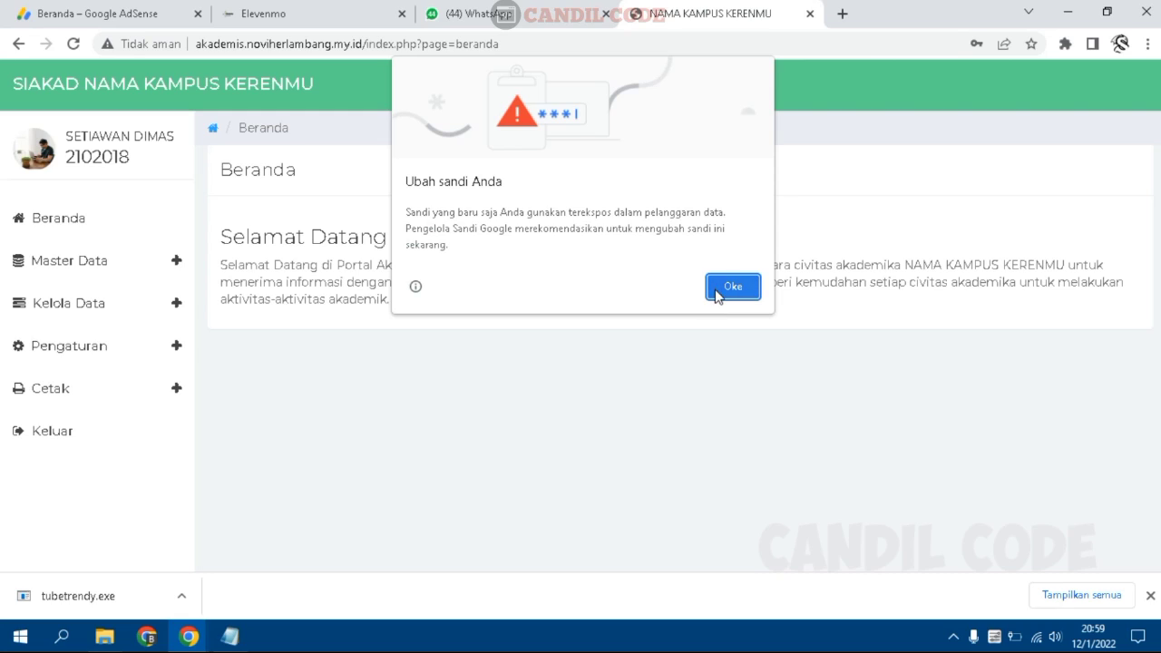
{"action": "left_click", "coordinate": [706, 289]}
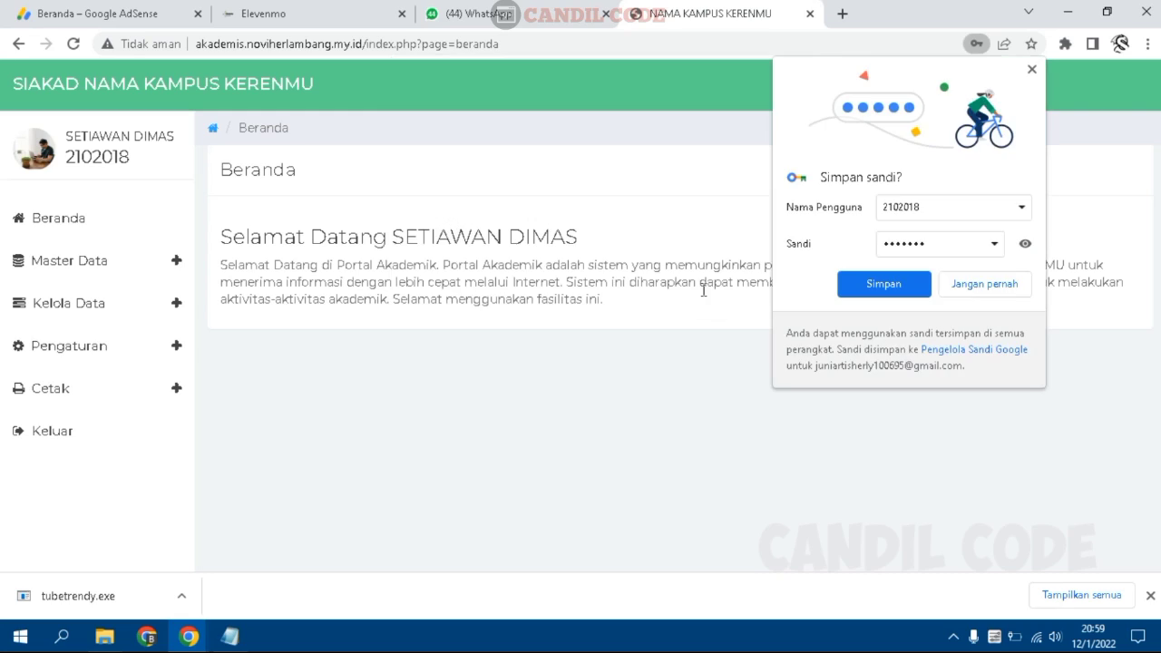
{"action": "left_click", "coordinate": [603, 280]}
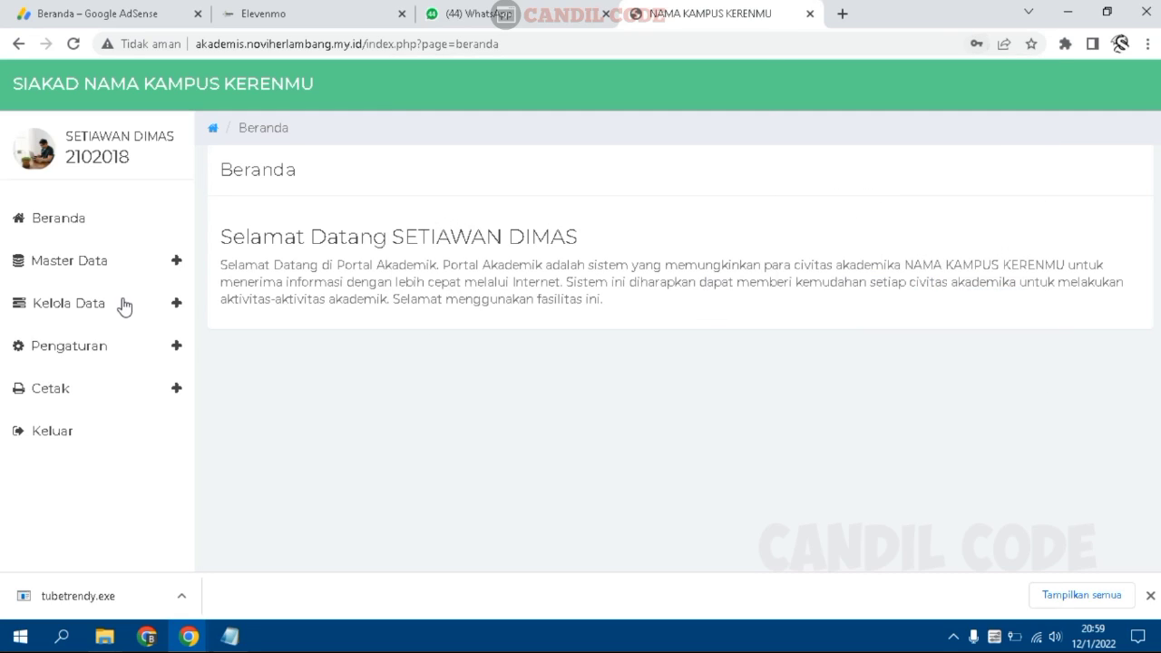
Expand Master Data and examine the pages it offers, from Mahasiswa through Semester
{"action": "left_click", "coordinate": [176, 270]}
{"action": "scroll", "coordinate": [168, 324], "scroll_direction": "down", "scroll_amount": 3}
{"action": "scroll", "coordinate": [122, 335], "scroll_direction": "up", "scroll_amount": 2}
{"action": "scroll", "coordinate": [121, 332], "scroll_direction": "up", "scroll_amount": 1}
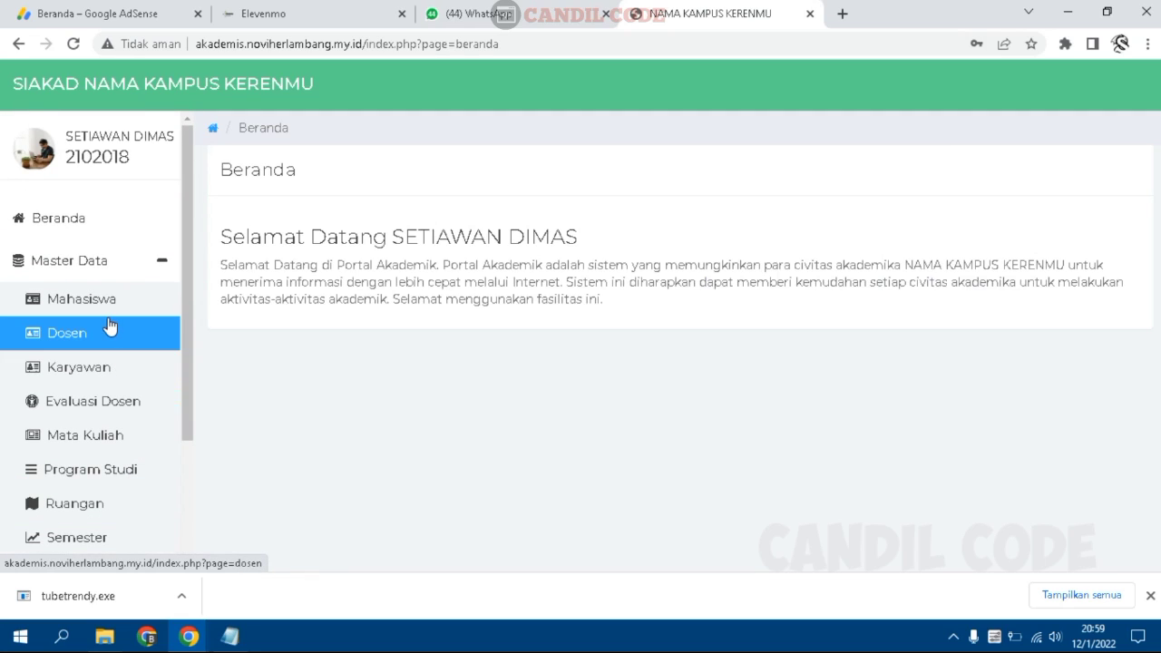
{"action": "scroll", "coordinate": [46, 338], "scroll_direction": "down", "scroll_amount": 3}
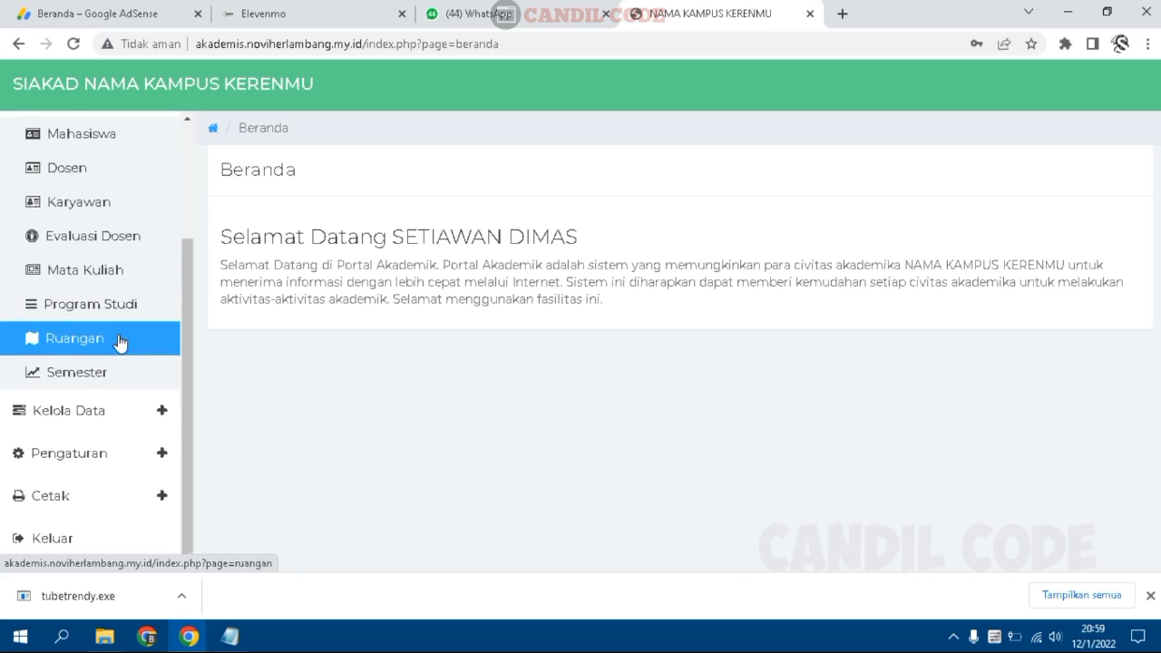
{"action": "scroll", "coordinate": [91, 289], "scroll_direction": "up", "scroll_amount": 3}
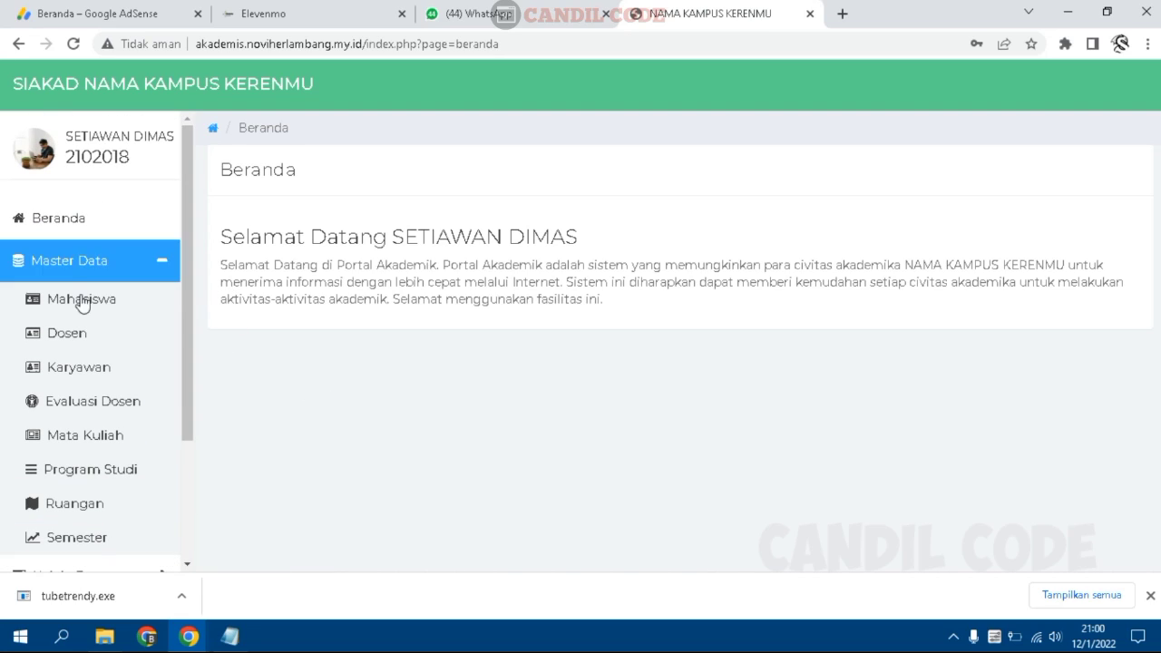
{"action": "scroll", "coordinate": [59, 283], "scroll_direction": "down", "scroll_amount": 1}
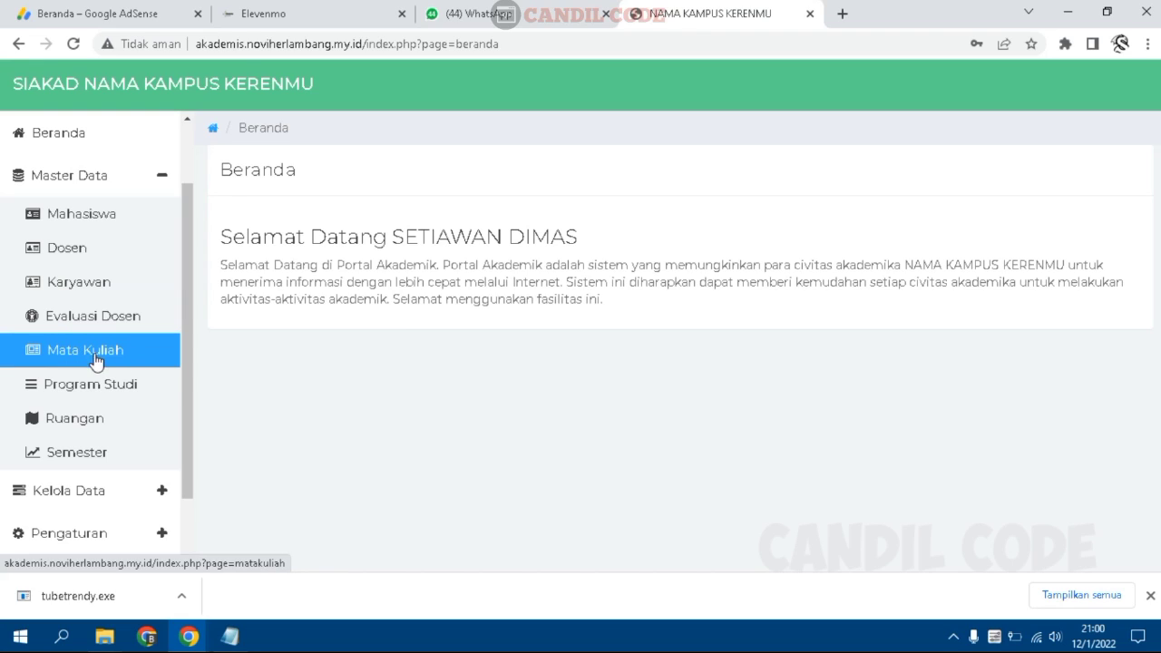
{"action": "scroll", "coordinate": [82, 399], "scroll_direction": "down", "scroll_amount": 1}
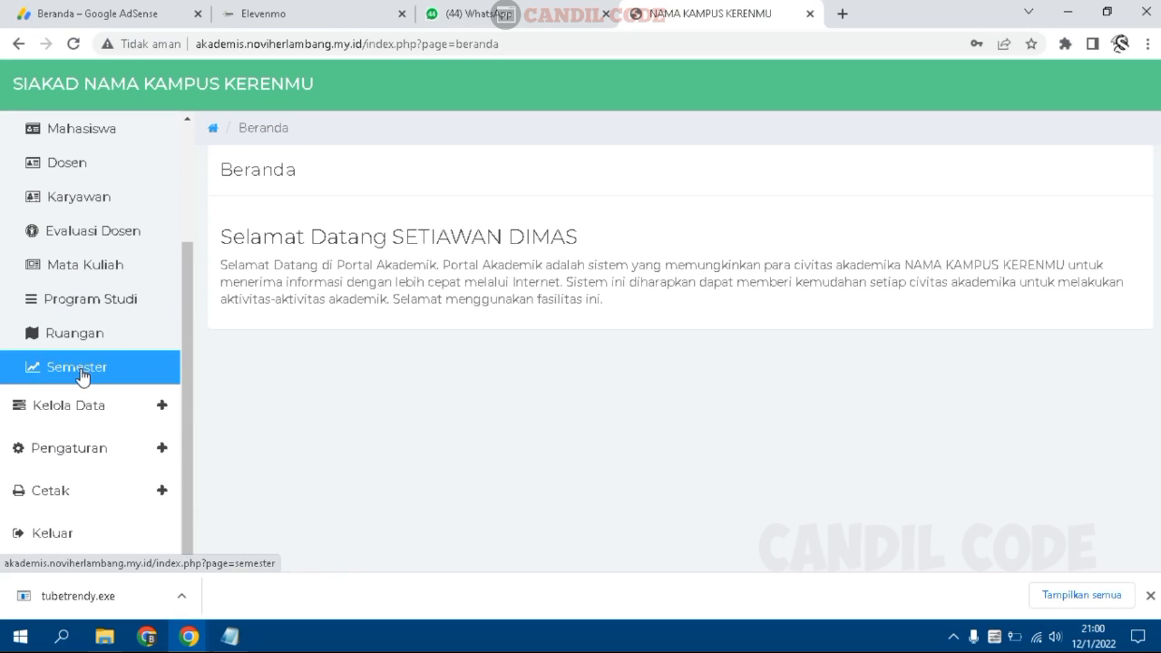
{"action": "scroll", "coordinate": [82, 376], "scroll_direction": "up", "scroll_amount": 2}
Open the Mahasiswa master data page and look over the student table and the Program Studi filter
{"action": "left_click", "coordinate": [87, 308]}
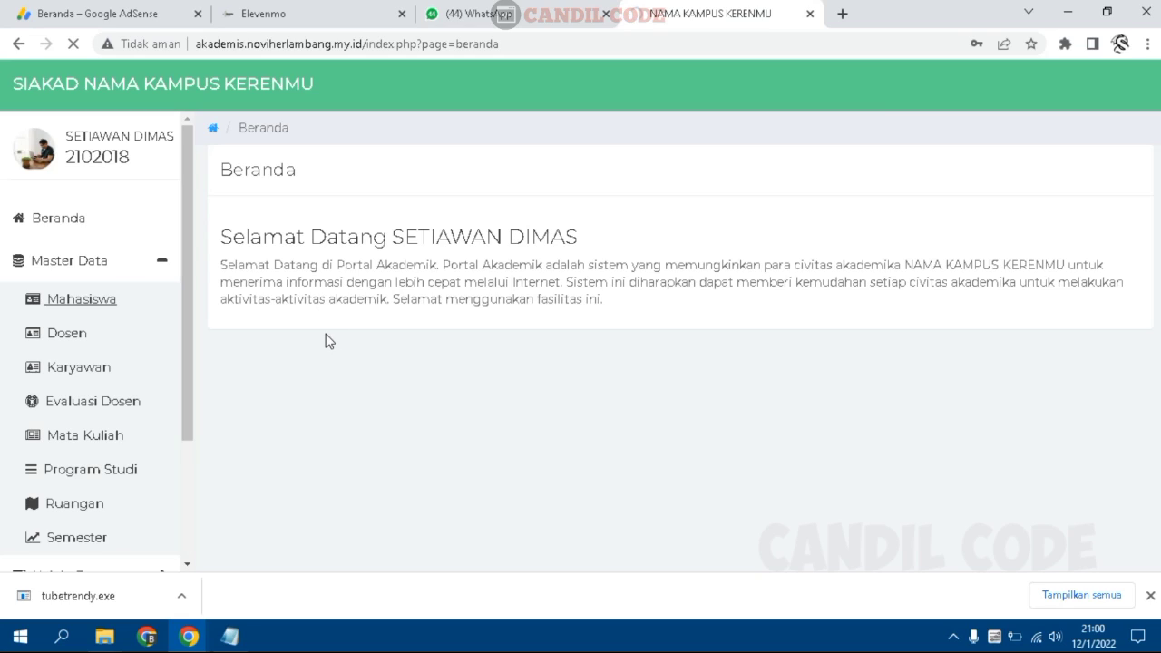
{"action": "left_click", "coordinate": [83, 369]}
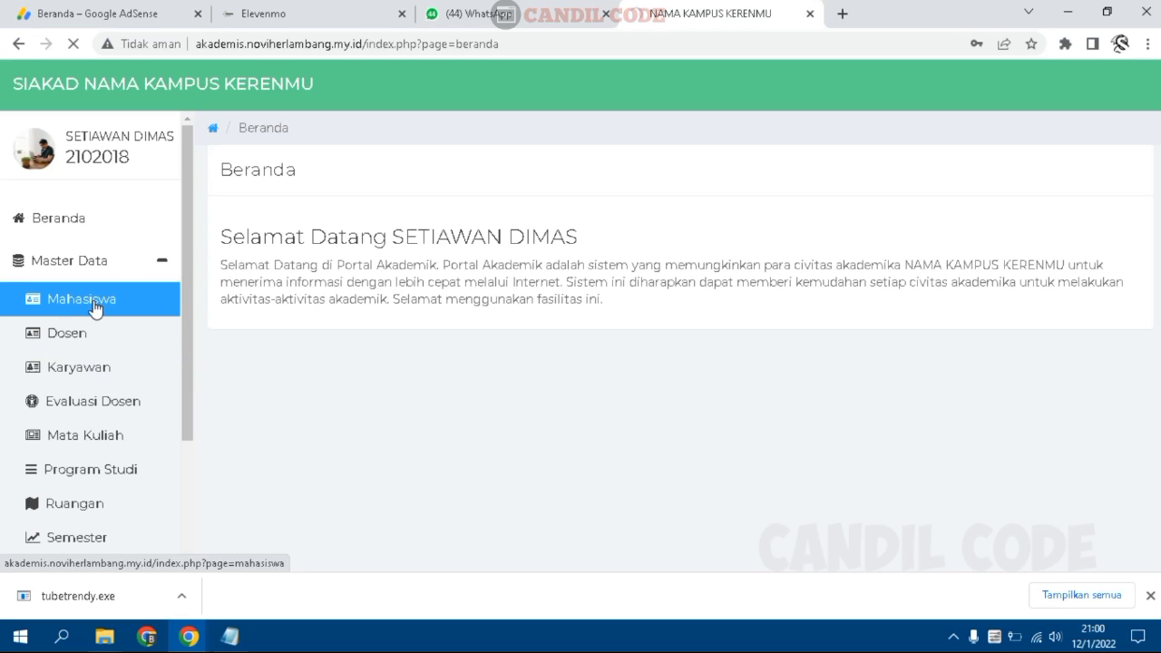
{"action": "left_click", "coordinate": [95, 308]}
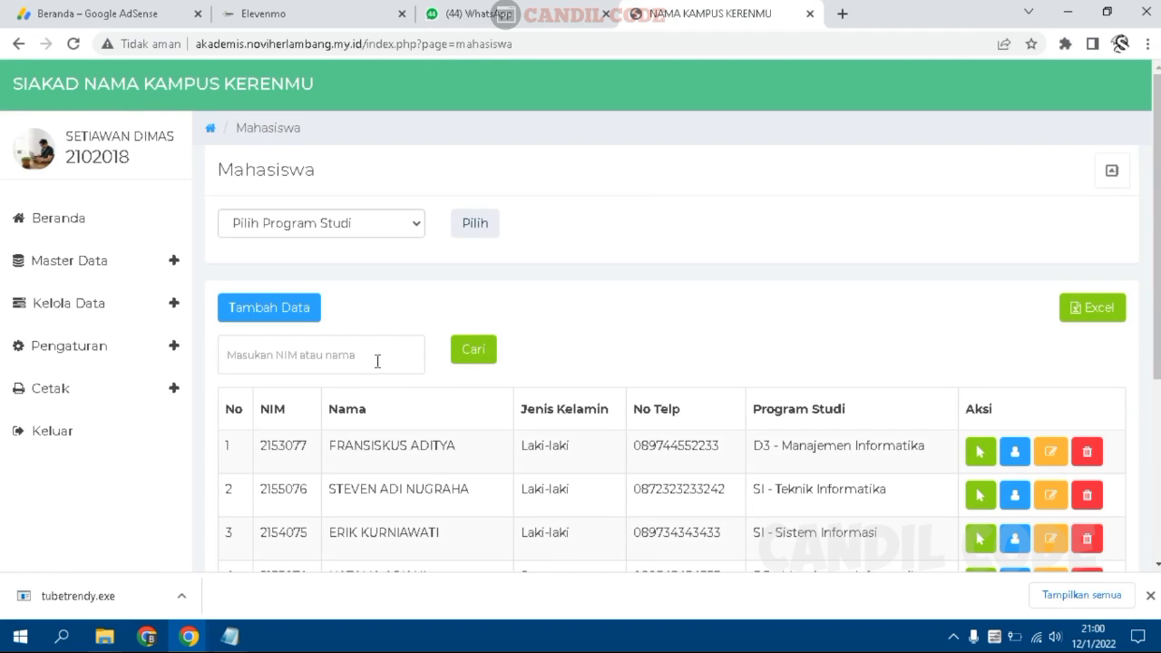
{"action": "scroll", "coordinate": [369, 359], "scroll_direction": "down", "scroll_amount": 2}
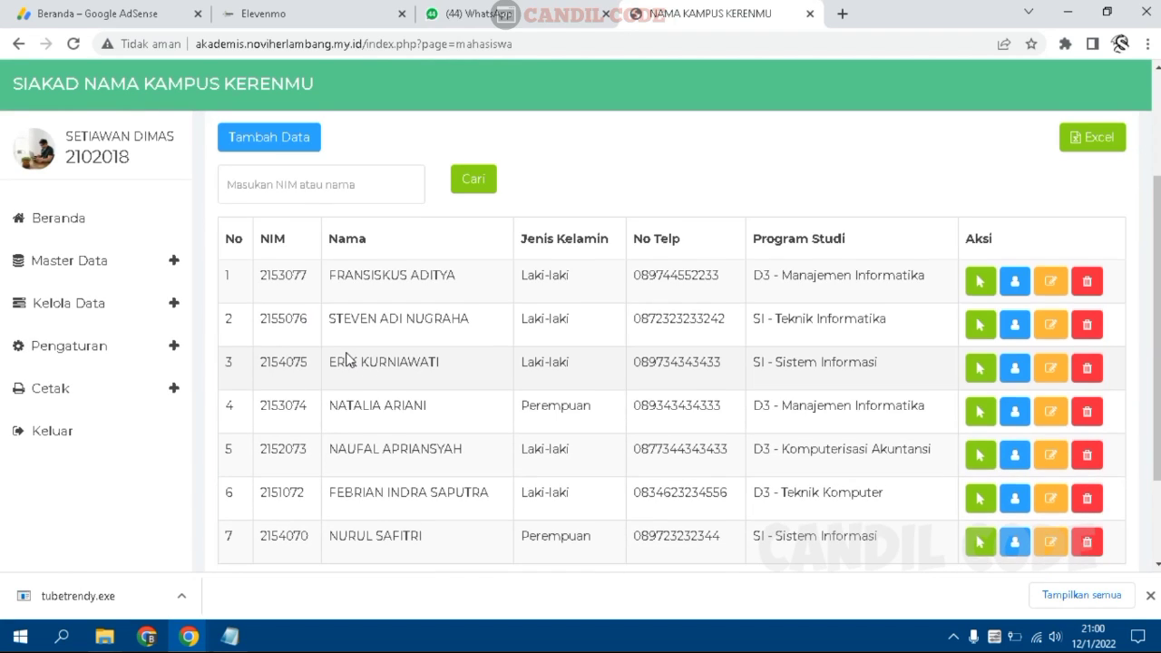
{"action": "scroll", "coordinate": [348, 357], "scroll_direction": "up", "scroll_amount": 2}
{"action": "left_click", "coordinate": [277, 234]}
{"action": "left_click", "coordinate": [274, 230]}
Open the Tambah Mahasiswa form, review its fields, and close it without adding a student
{"action": "left_click", "coordinate": [291, 307]}
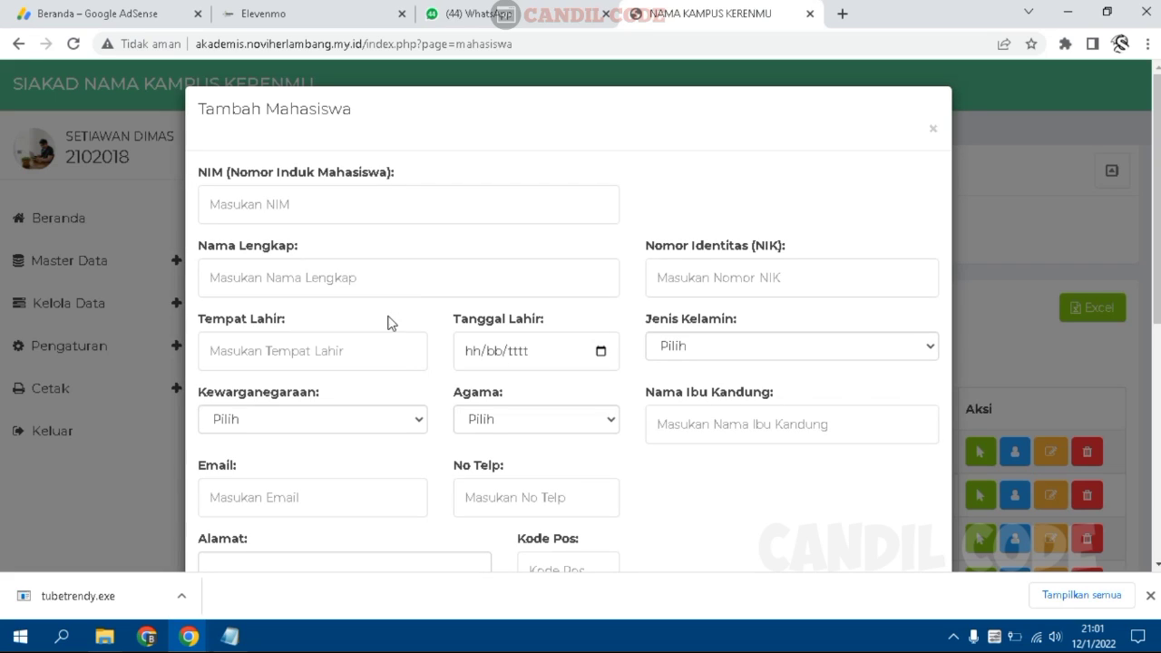
{"action": "scroll", "coordinate": [377, 345], "scroll_direction": "down", "scroll_amount": 4}
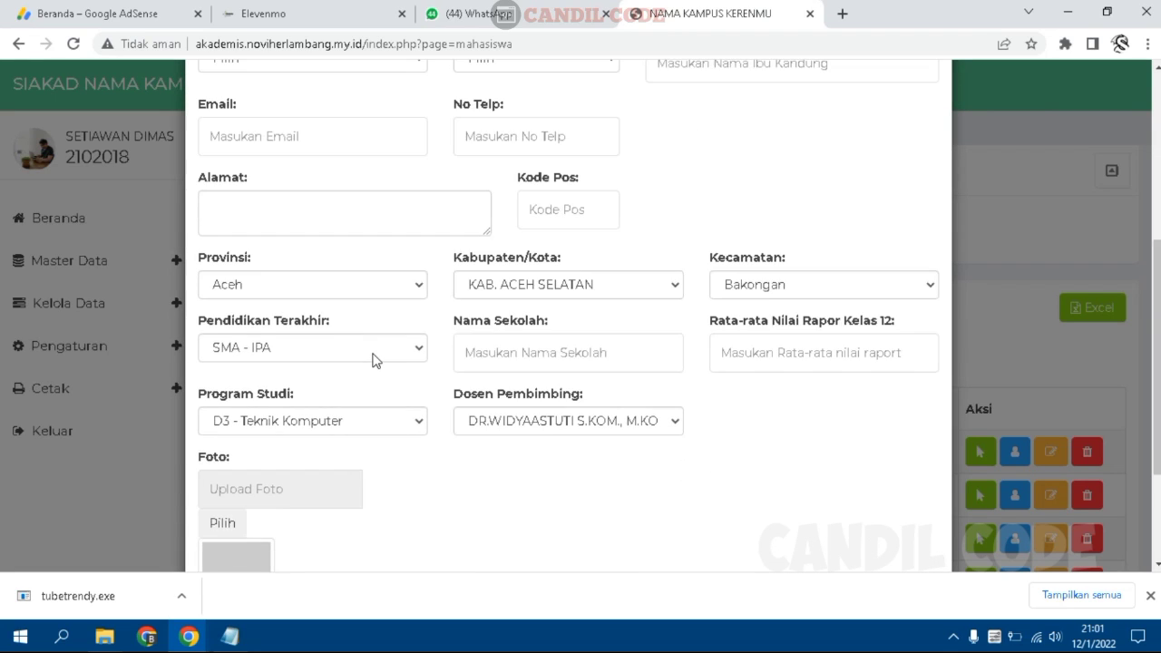
{"action": "scroll", "coordinate": [372, 360], "scroll_direction": "down", "scroll_amount": 2}
{"action": "scroll", "coordinate": [372, 361], "scroll_direction": "up", "scroll_amount": 4}
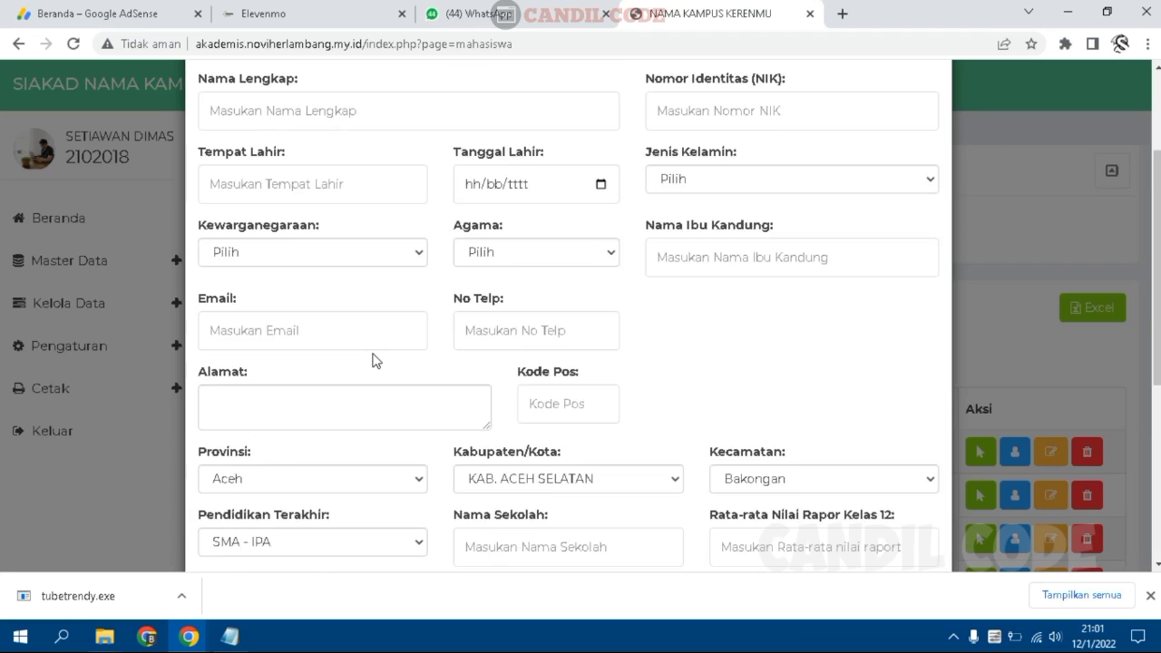
{"action": "scroll", "coordinate": [372, 360], "scroll_direction": "up", "scroll_amount": 2}
{"action": "left_click", "coordinate": [931, 127]}
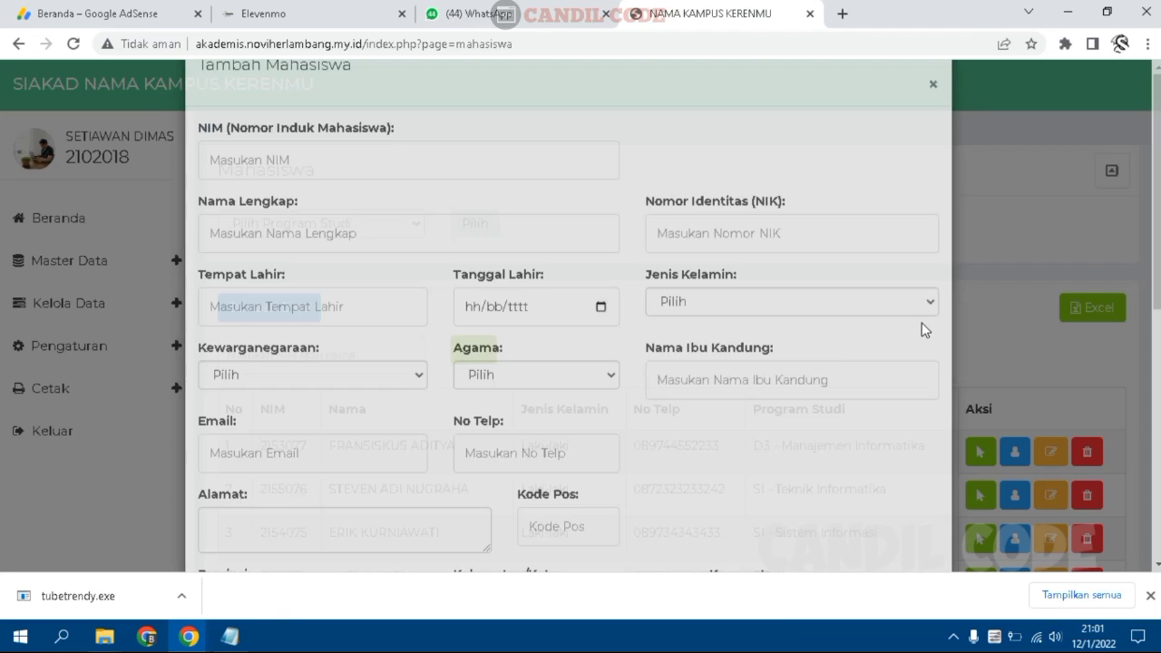
Export the student list to Excel
{"action": "scroll", "coordinate": [487, 267], "scroll_direction": "down", "scroll_amount": 1}
{"action": "scroll", "coordinate": [487, 272], "scroll_direction": "down", "scroll_amount": 1}
{"action": "scroll", "coordinate": [487, 275], "scroll_direction": "up", "scroll_amount": 1}
{"action": "left_click", "coordinate": [1089, 222]}
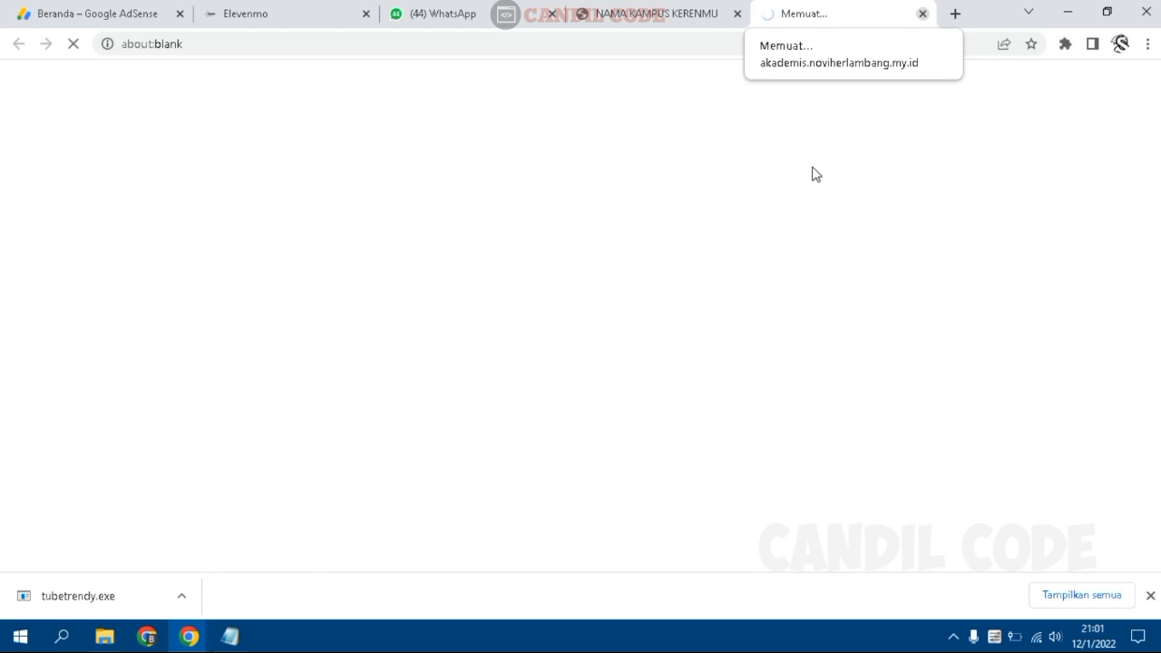
View the Detail Mahasiswa record of the first student in the table and close it
{"action": "scroll", "coordinate": [907, 326], "scroll_direction": "down", "scroll_amount": 1}
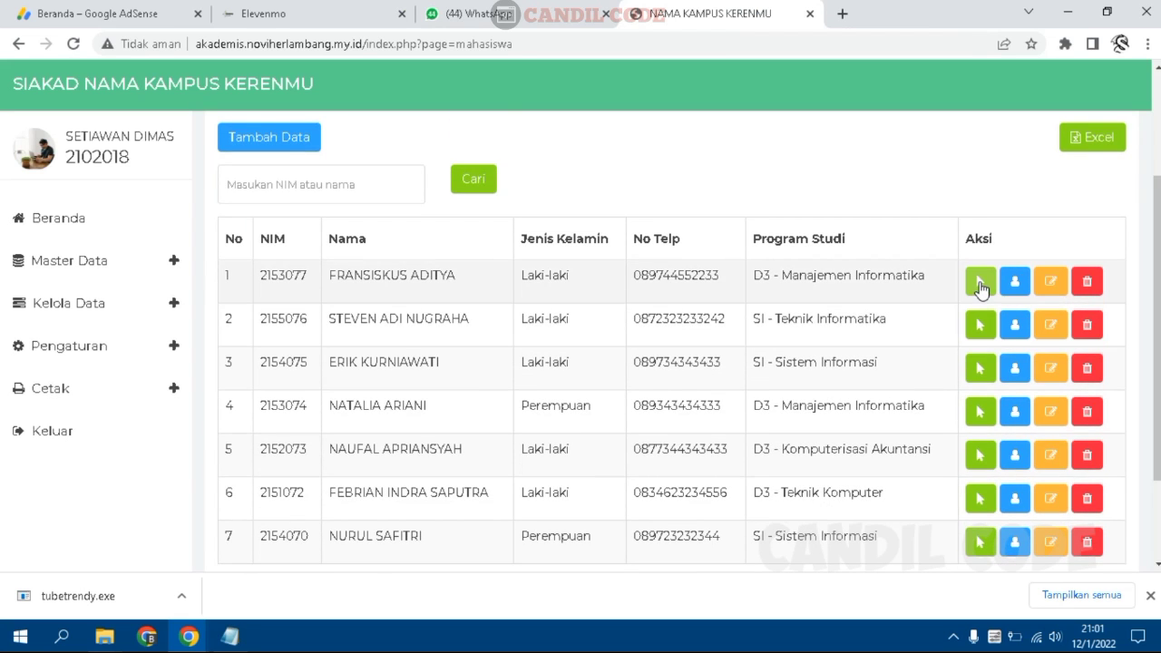
{"action": "left_click", "coordinate": [980, 283]}
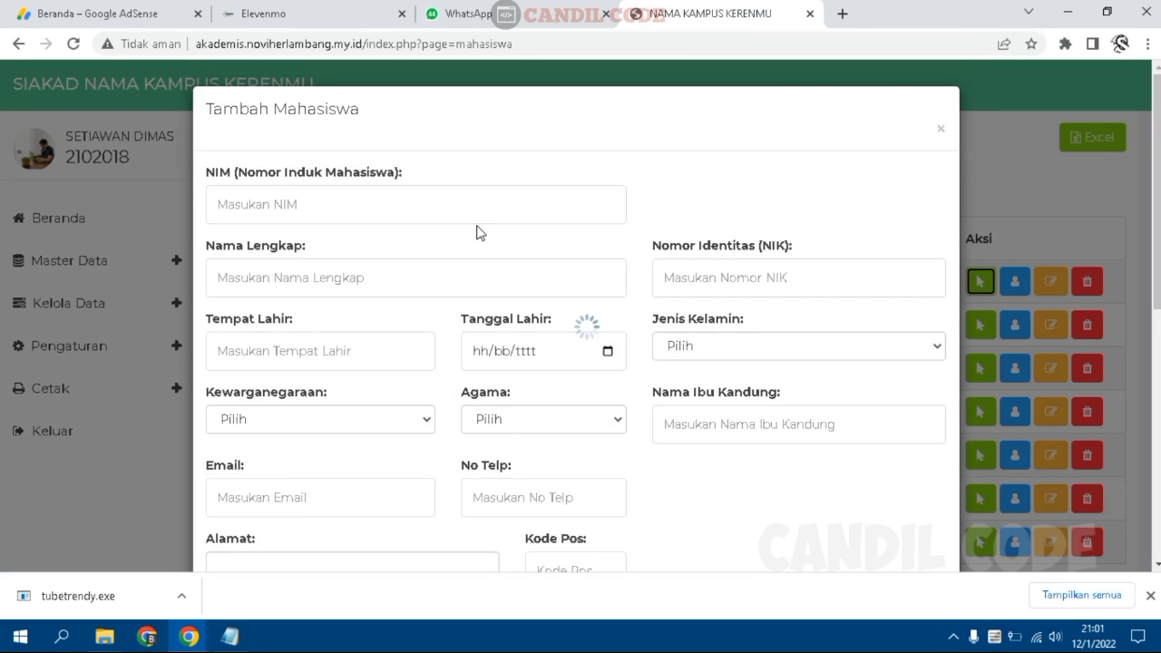
{"action": "scroll", "coordinate": [490, 263], "scroll_direction": "down", "scroll_amount": 1}
{"action": "scroll", "coordinate": [499, 289], "scroll_direction": "up", "scroll_amount": 1}
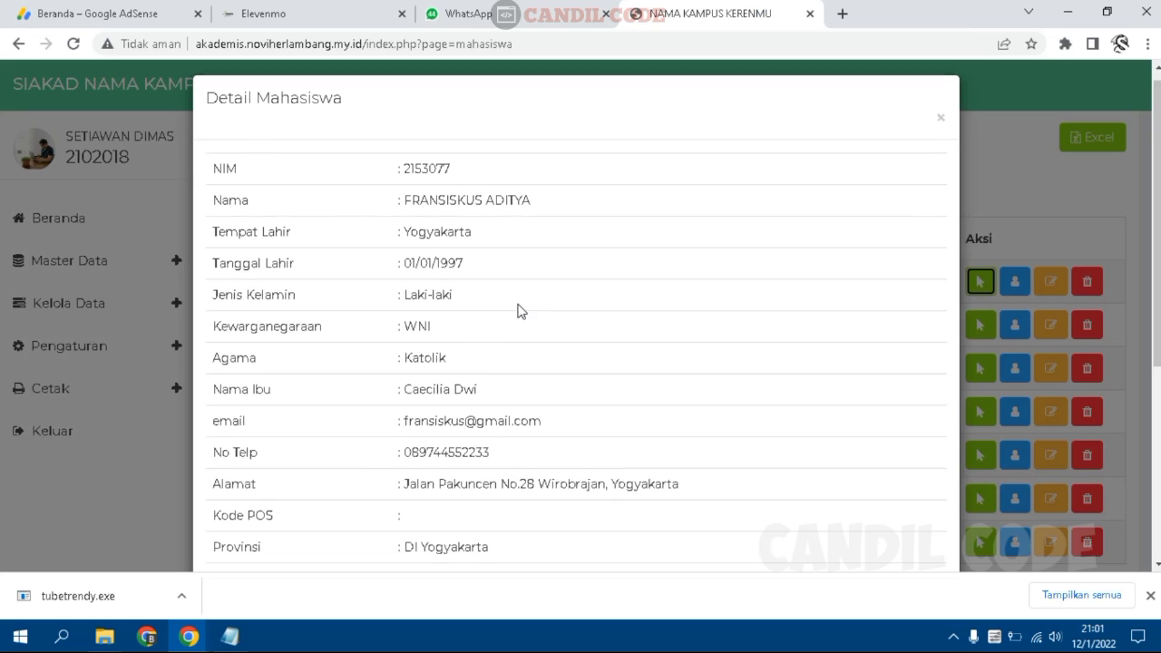
{"action": "scroll", "coordinate": [892, 289], "scroll_direction": "down", "scroll_amount": 4}
{"action": "left_click", "coordinate": [919, 517]}
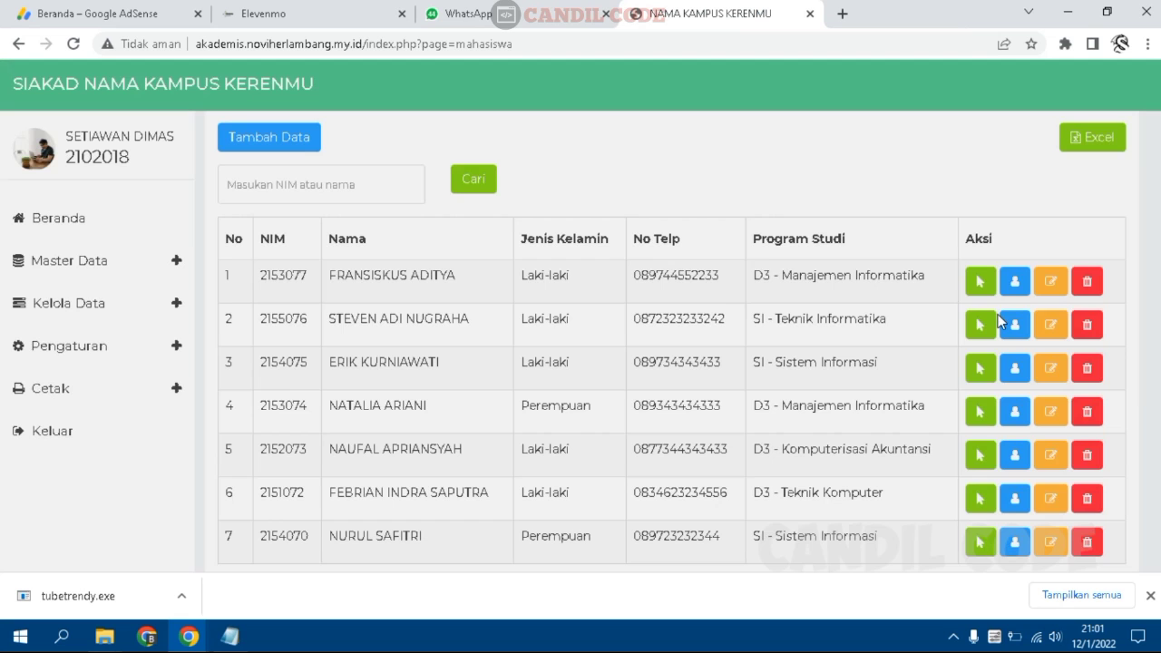
View the Setting Akun form of the first student and close it without submitting
{"action": "left_click", "coordinate": [1016, 285]}
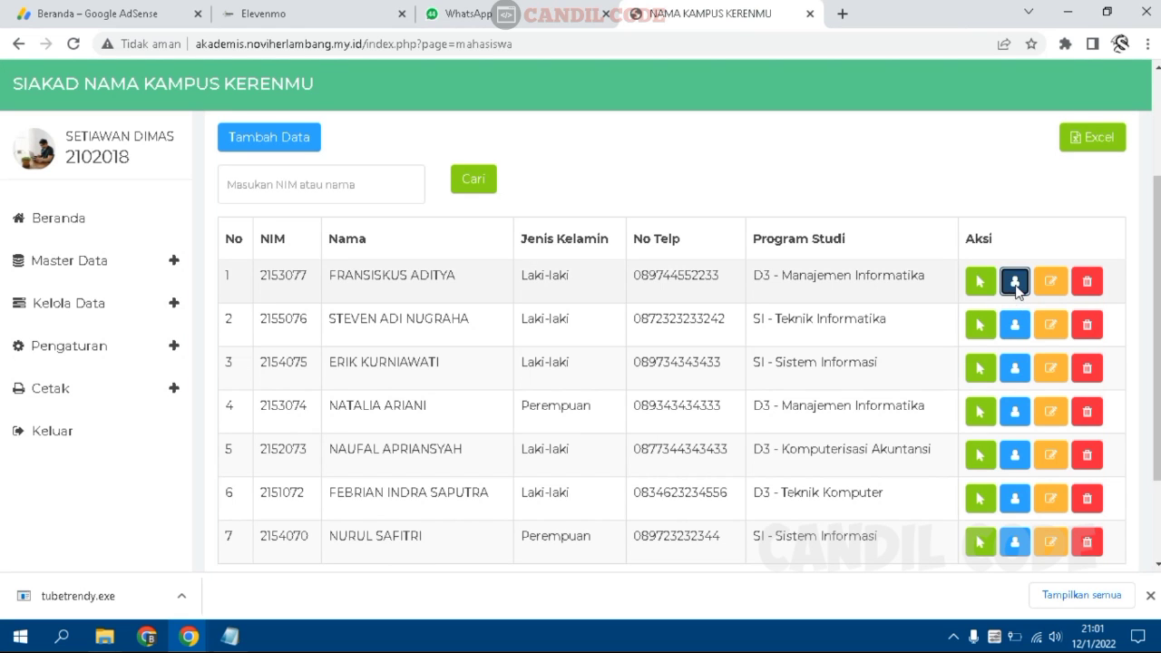
{"action": "scroll", "coordinate": [713, 329], "scroll_direction": "down", "scroll_amount": 4}
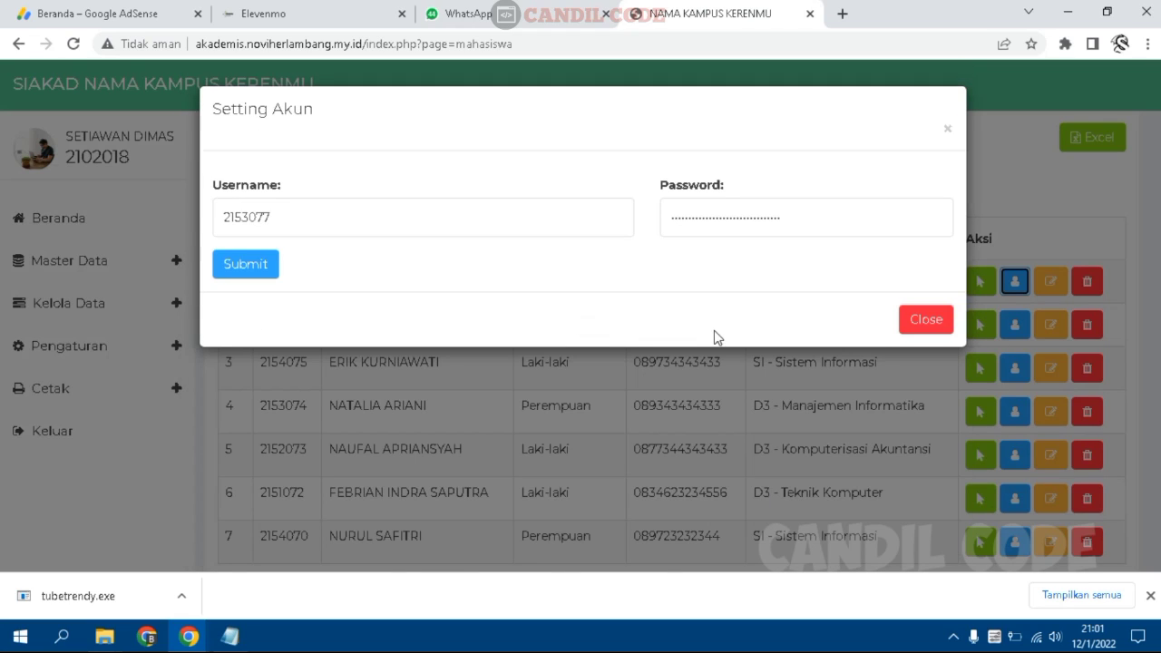
{"action": "left_click", "coordinate": [947, 127]}
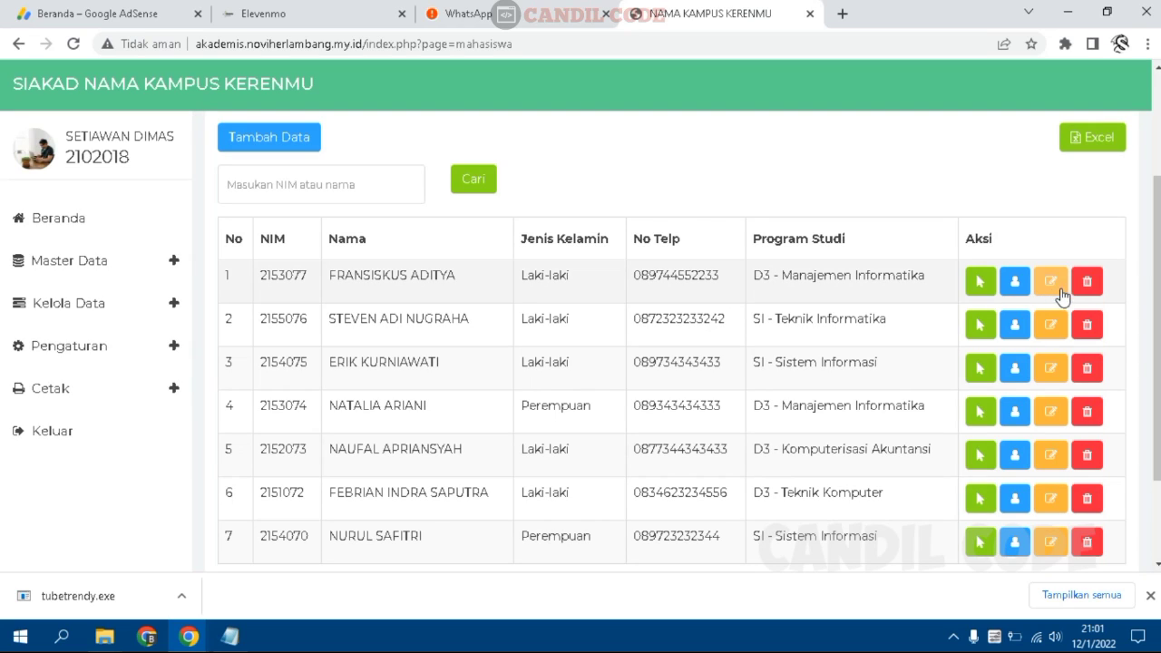
Look over the rest of the student table and open the Dosen master data page
{"action": "scroll", "coordinate": [355, 278], "scroll_direction": "down", "scroll_amount": 2}
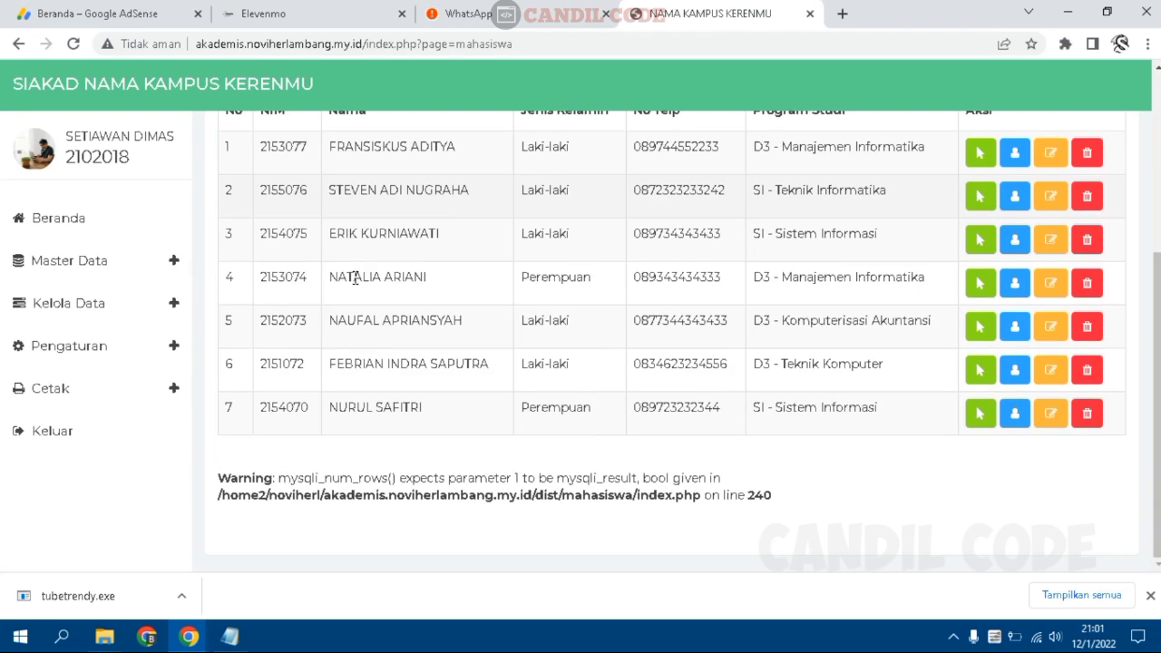
{"action": "scroll", "coordinate": [272, 252], "scroll_direction": "up", "scroll_amount": 1}
{"action": "left_click", "coordinate": [152, 263]}
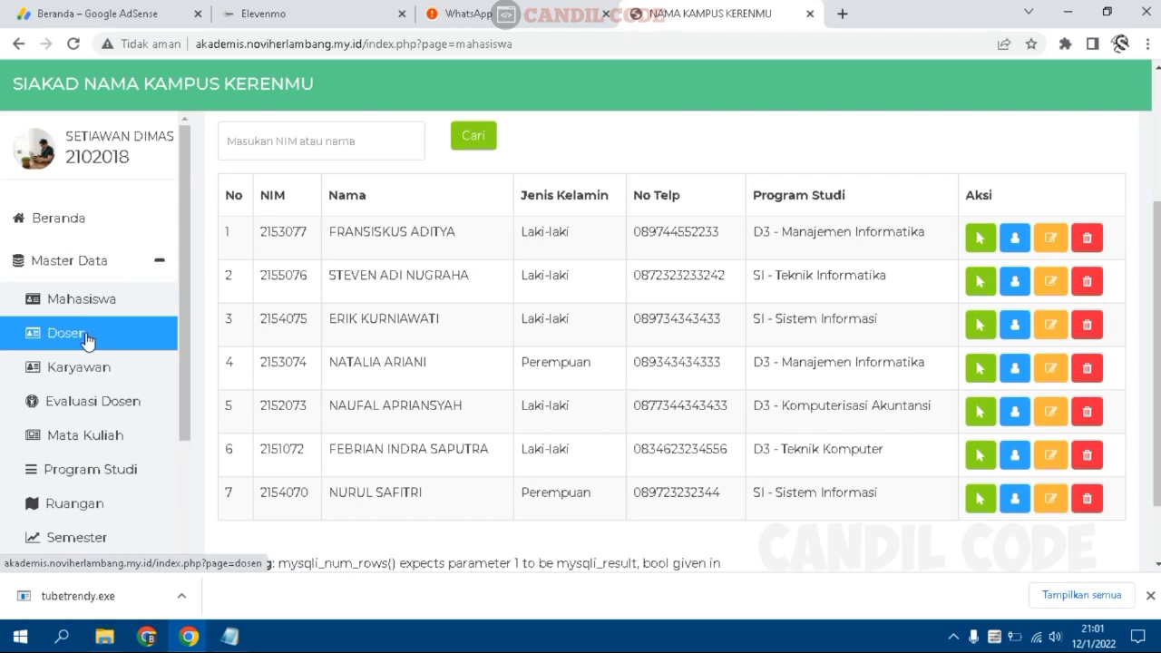
{"action": "left_click", "coordinate": [85, 335]}
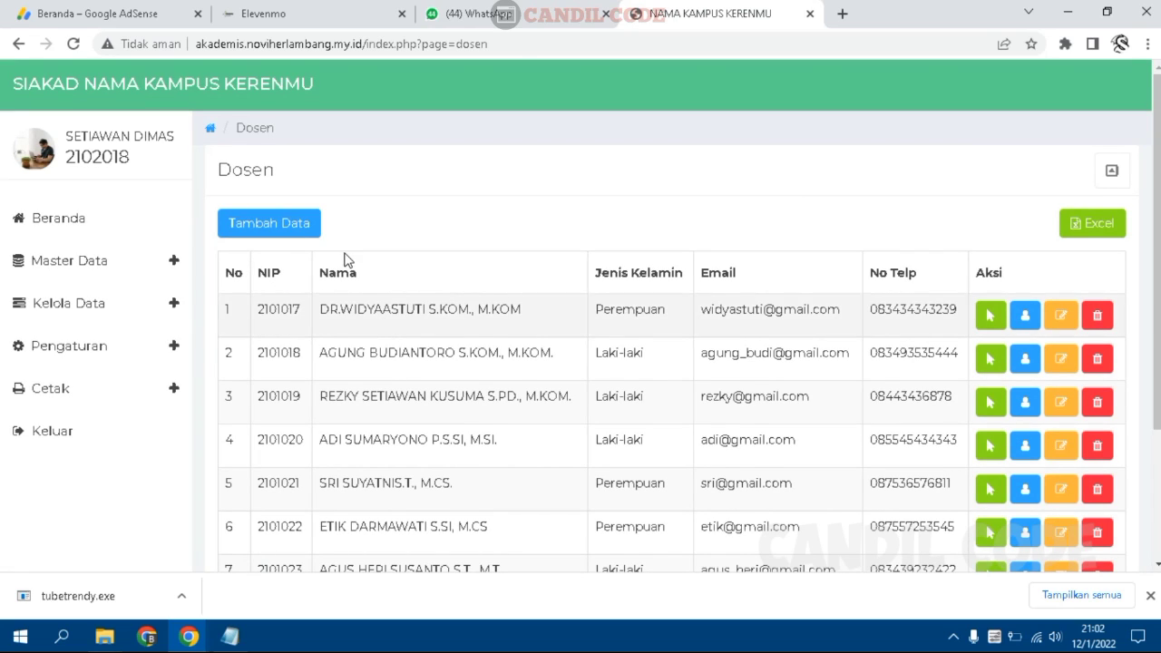
Open the Karyawan master data page to view the employee list
{"action": "left_click", "coordinate": [164, 267]}
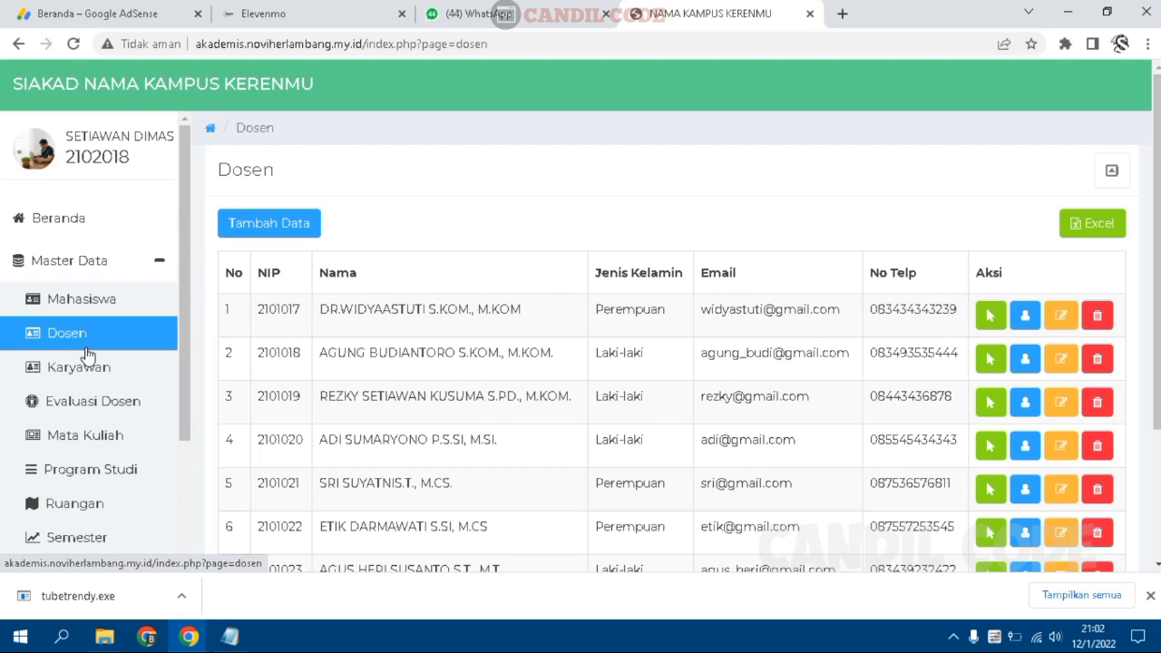
{"action": "scroll", "coordinate": [83, 292], "scroll_direction": "down", "scroll_amount": 1}
{"action": "left_click", "coordinate": [89, 286]}
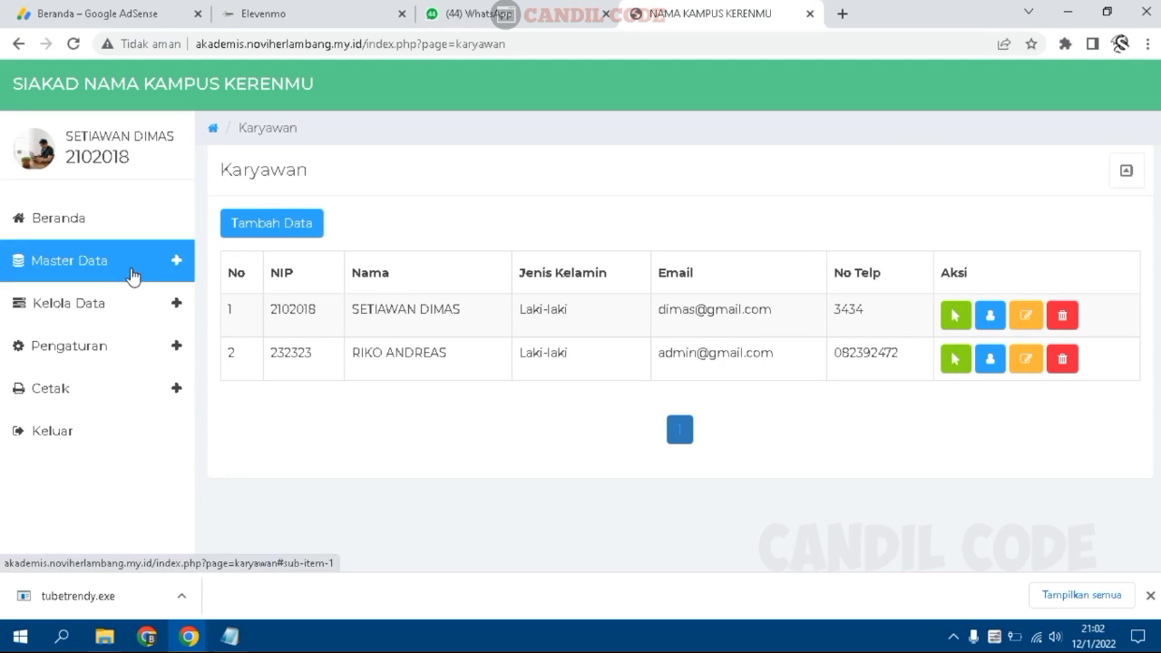
On the Evaluasi Dosen master data page, read through the first evaluation's questionnaire detail and close it
{"action": "left_click", "coordinate": [129, 263]}
{"action": "left_click", "coordinate": [103, 406]}
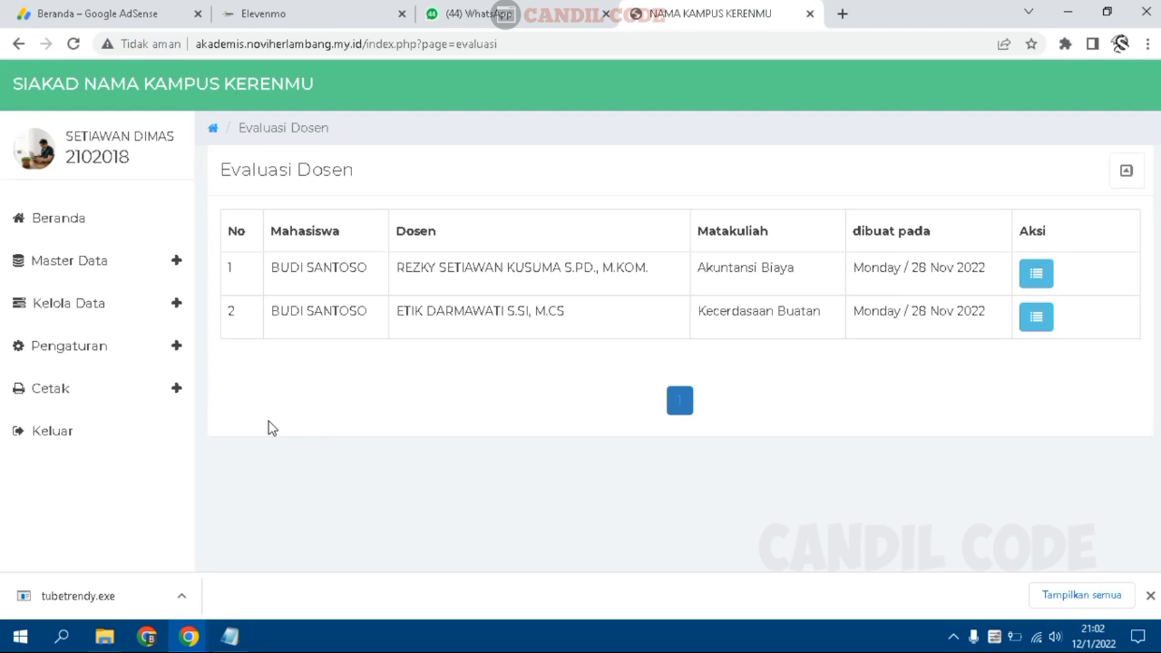
{"action": "left_click", "coordinate": [1035, 273]}
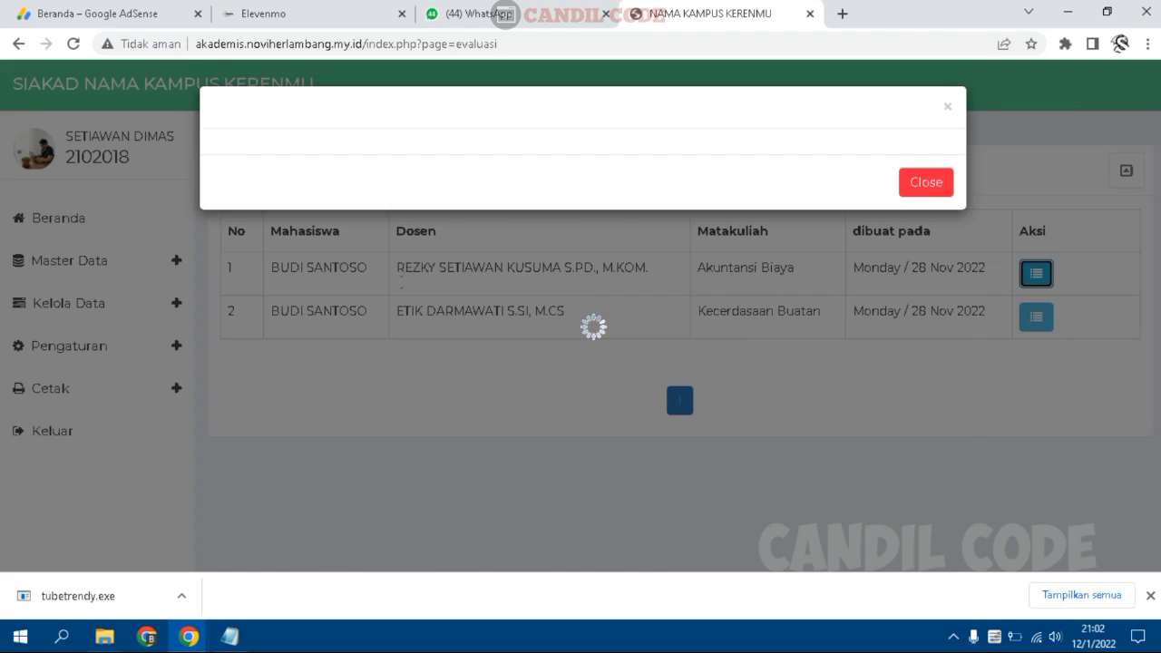
{"action": "scroll", "coordinate": [344, 370], "scroll_direction": "down", "scroll_amount": 1}
{"action": "scroll", "coordinate": [330, 363], "scroll_direction": "down", "scroll_amount": 5}
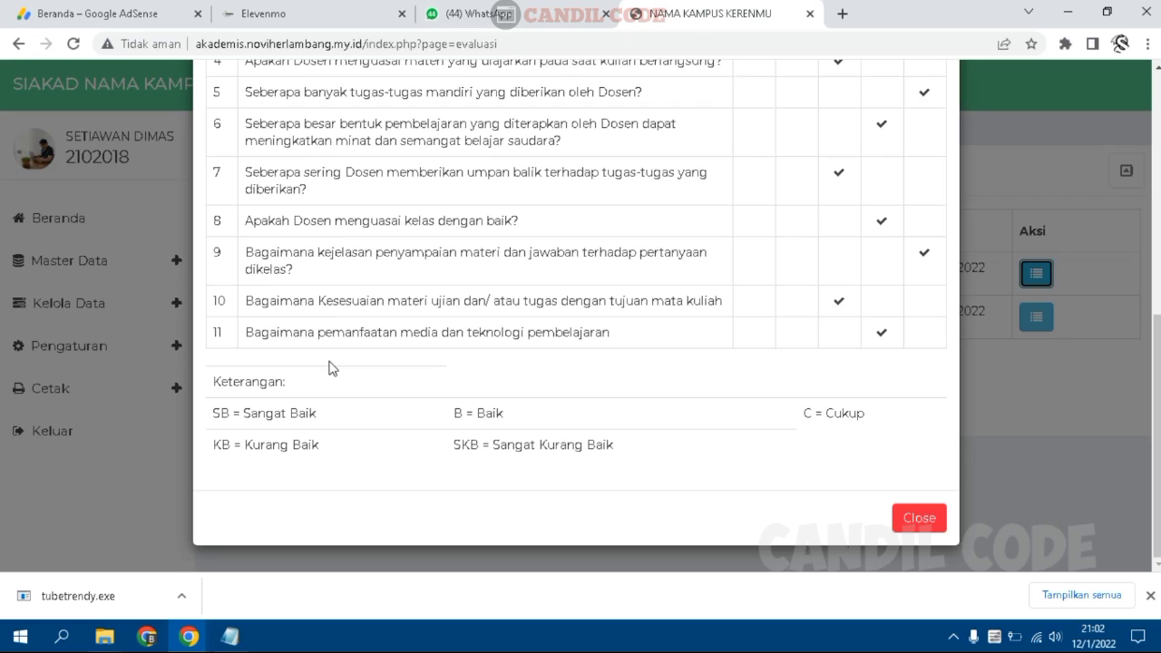
{"action": "scroll", "coordinate": [336, 381], "scroll_direction": "up", "scroll_amount": 6}
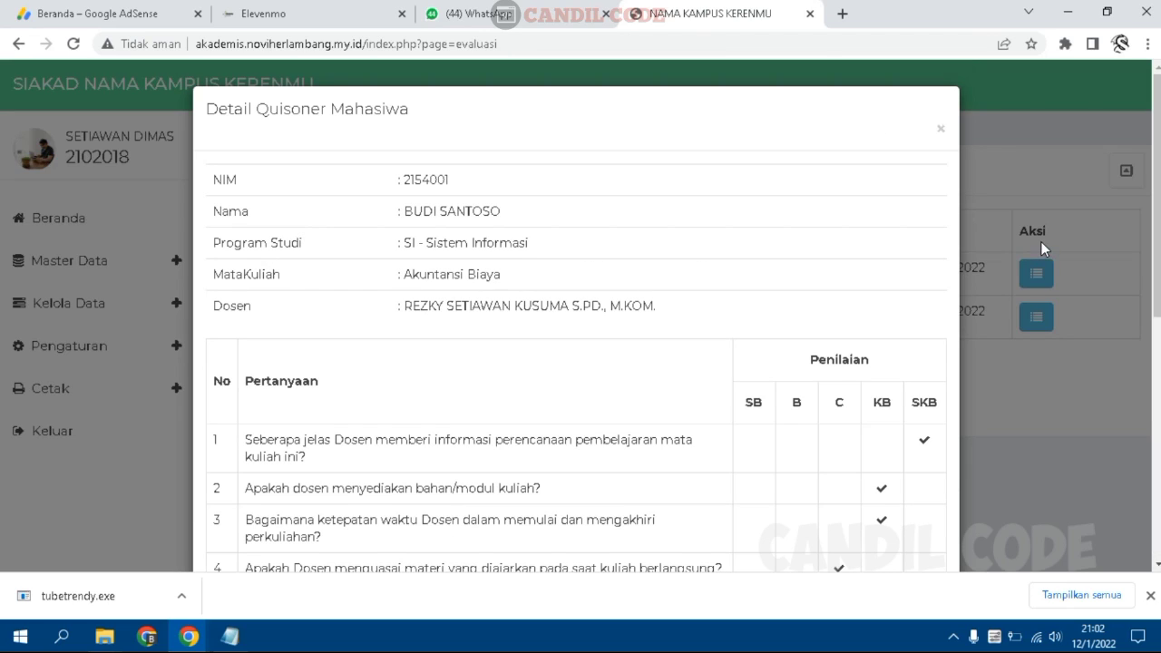
{"action": "left_click", "coordinate": [941, 130]}
Open the Mata Kuliah master data page and look over the first page of the course table
{"action": "left_click", "coordinate": [158, 263]}
{"action": "scroll", "coordinate": [137, 301], "scroll_direction": "down", "scroll_amount": 4}
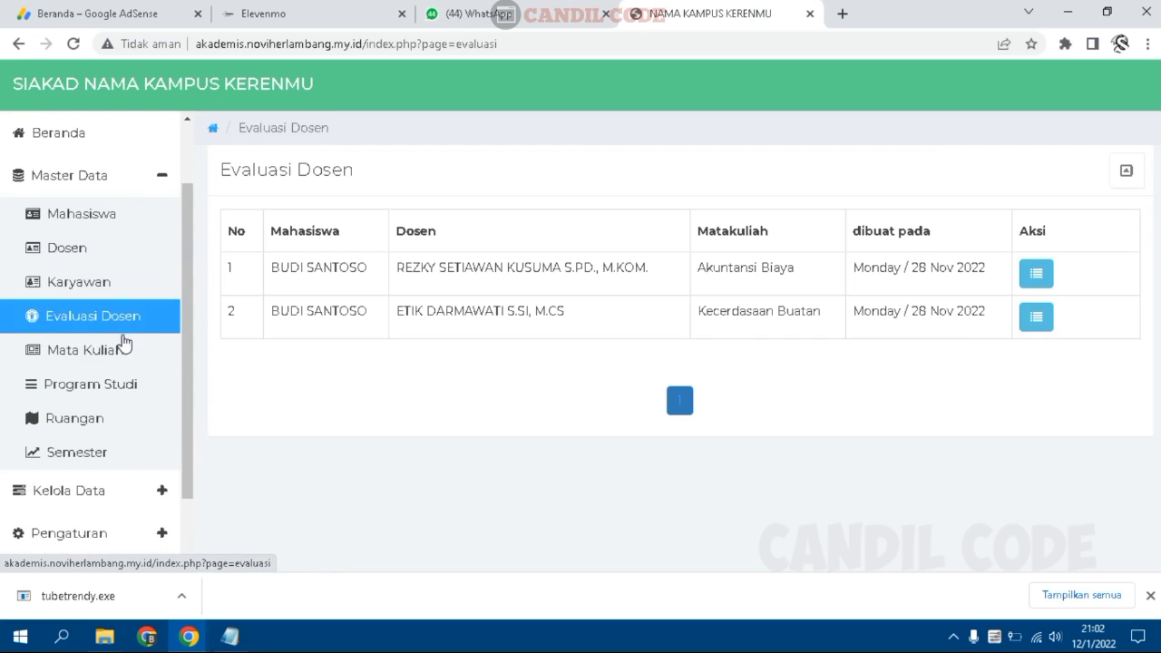
{"action": "left_click", "coordinate": [100, 277]}
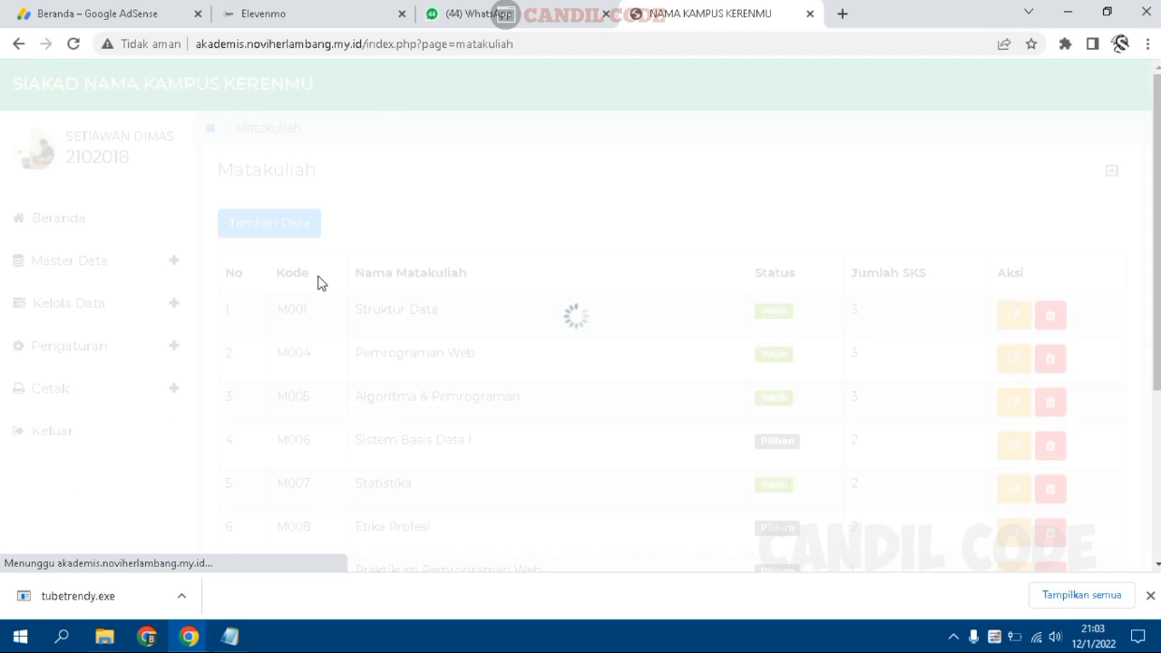
{"action": "scroll", "coordinate": [320, 296], "scroll_direction": "down", "scroll_amount": 1}
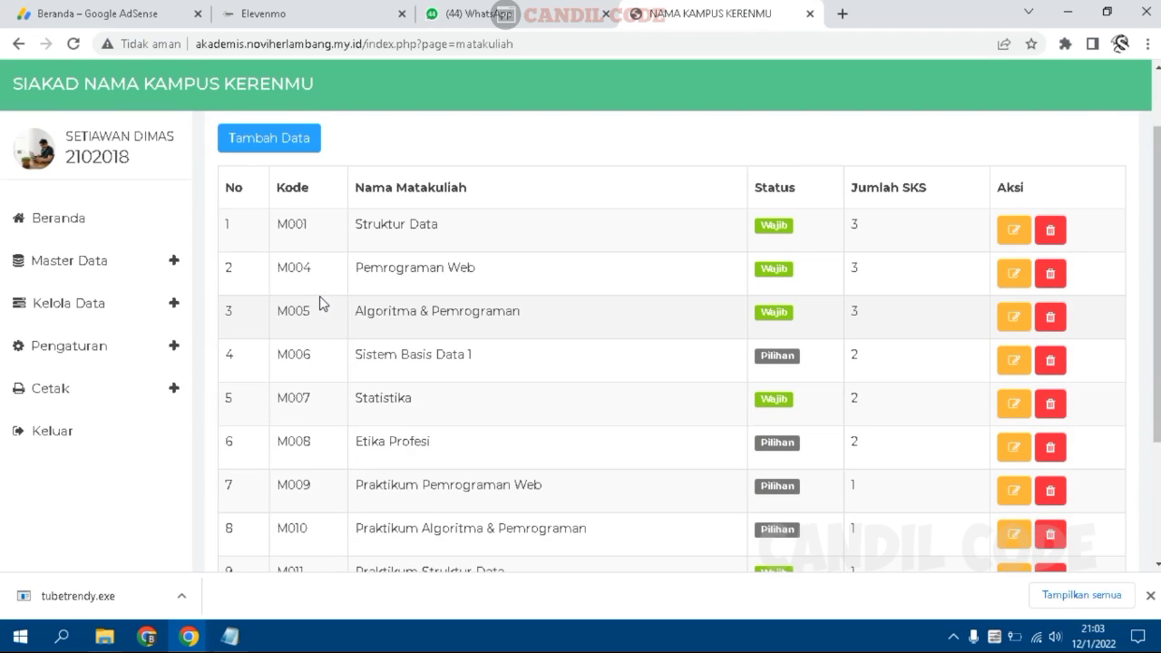
{"action": "scroll", "coordinate": [320, 295], "scroll_direction": "up", "scroll_amount": 1}
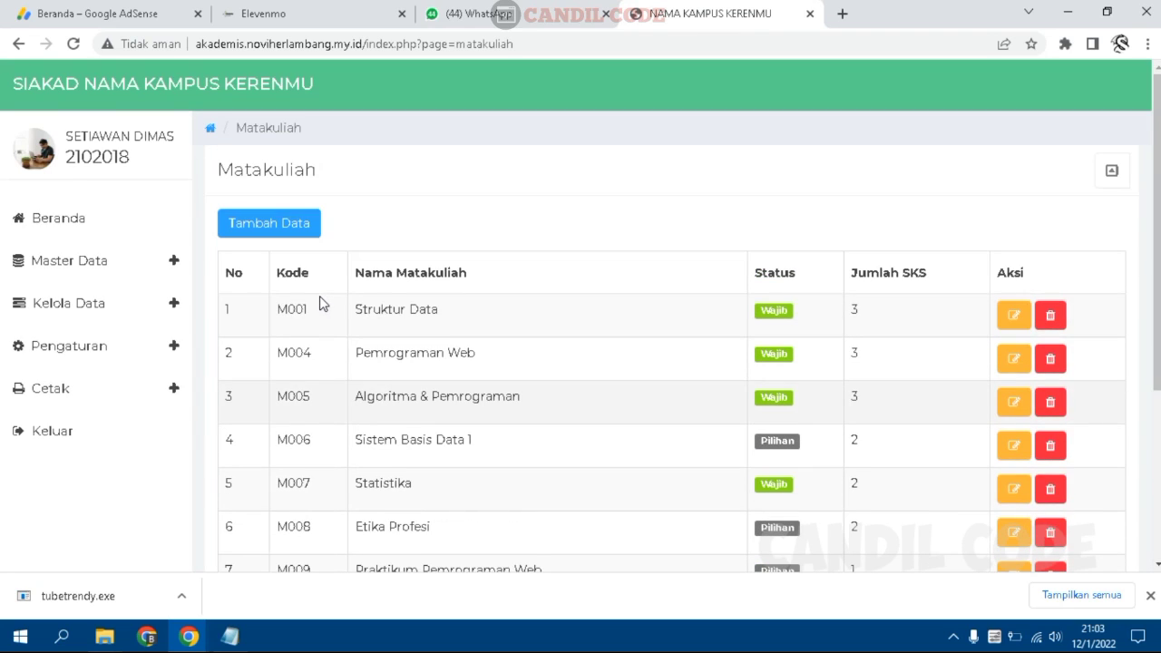
{"action": "left_click", "coordinate": [268, 238]}
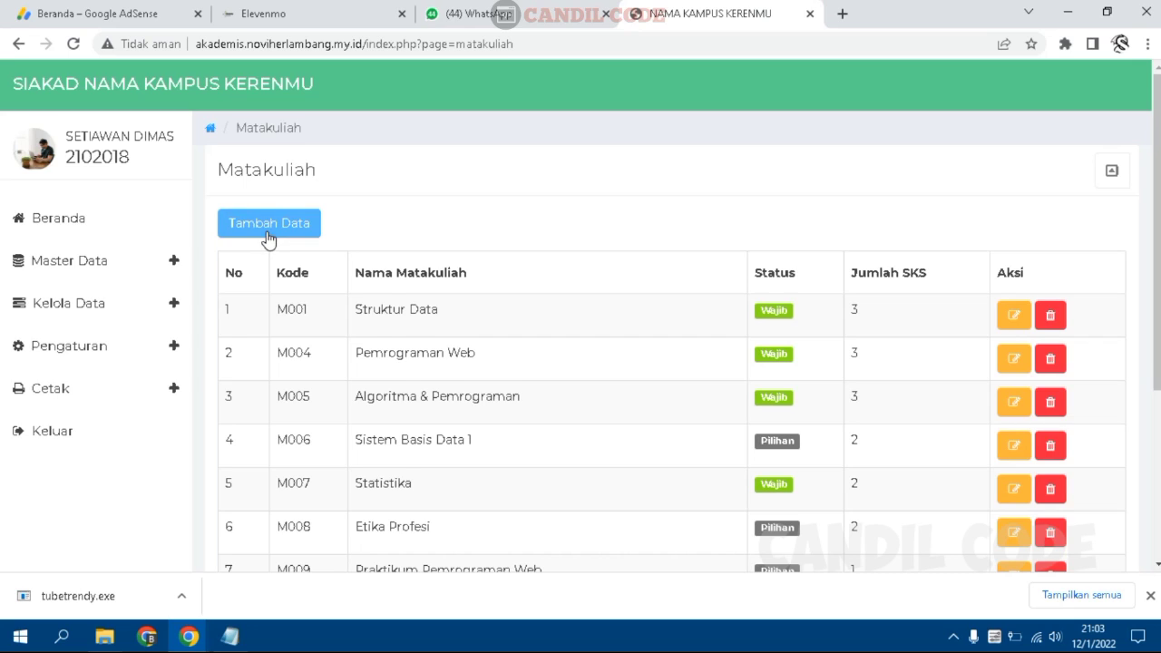
{"action": "scroll", "coordinate": [268, 237], "scroll_direction": "down", "scroll_amount": 3}
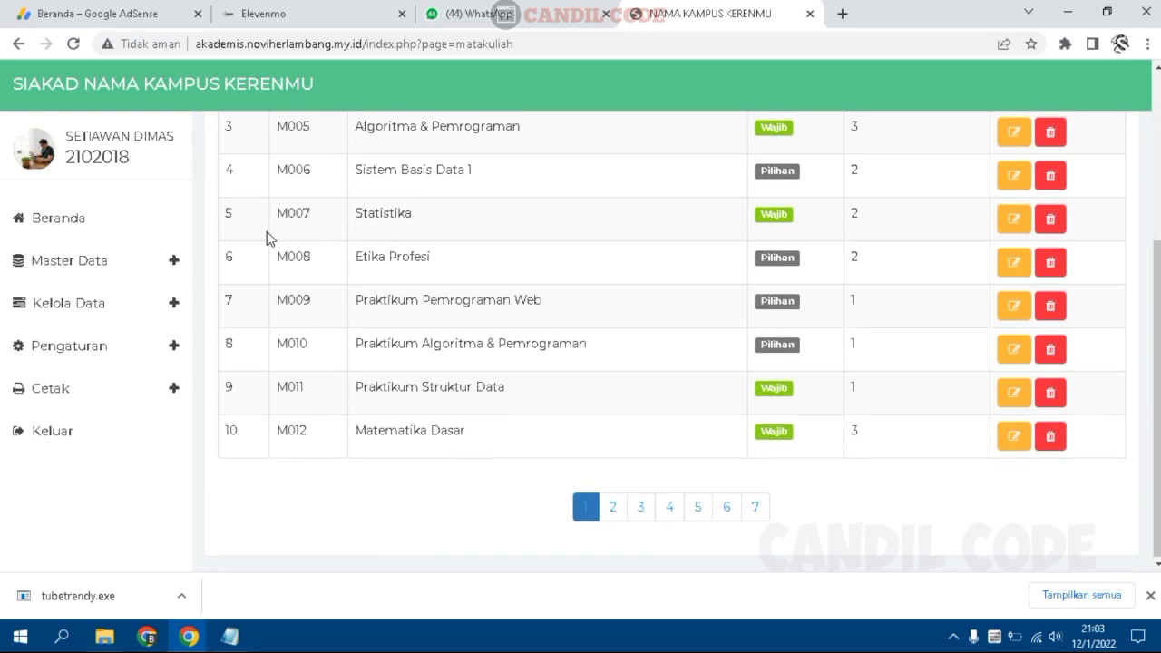
{"action": "scroll", "coordinate": [268, 238], "scroll_direction": "up", "scroll_amount": 3}
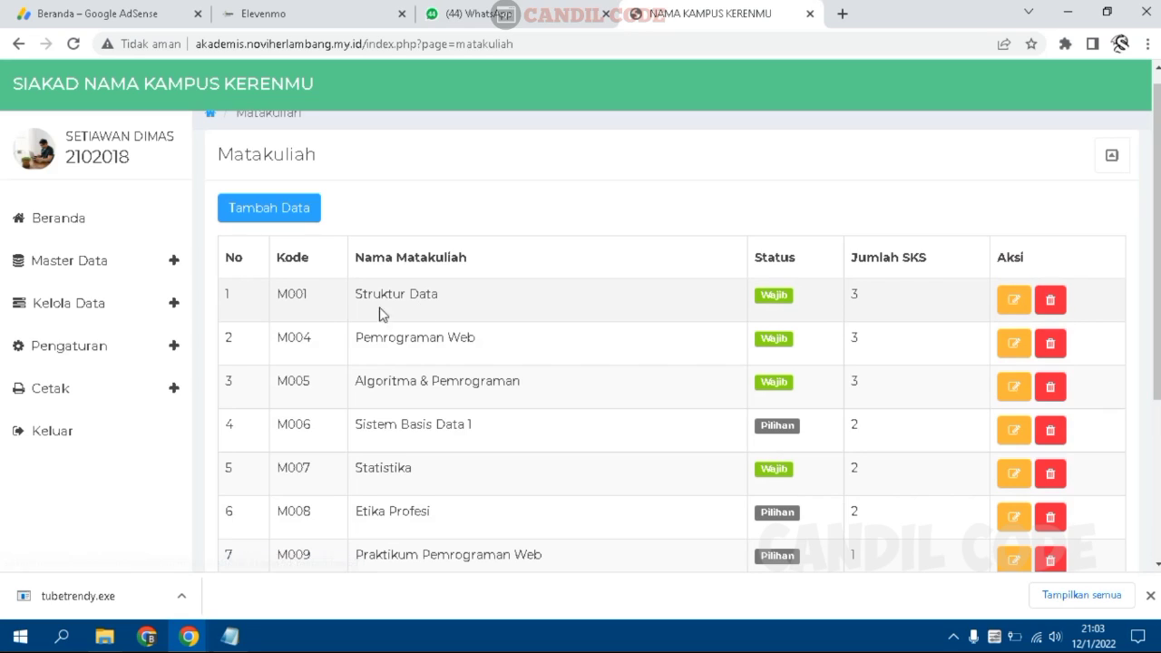
View the fields of the Tambah matakuliah form and close it without adding a course
{"action": "left_click", "coordinate": [274, 219]}
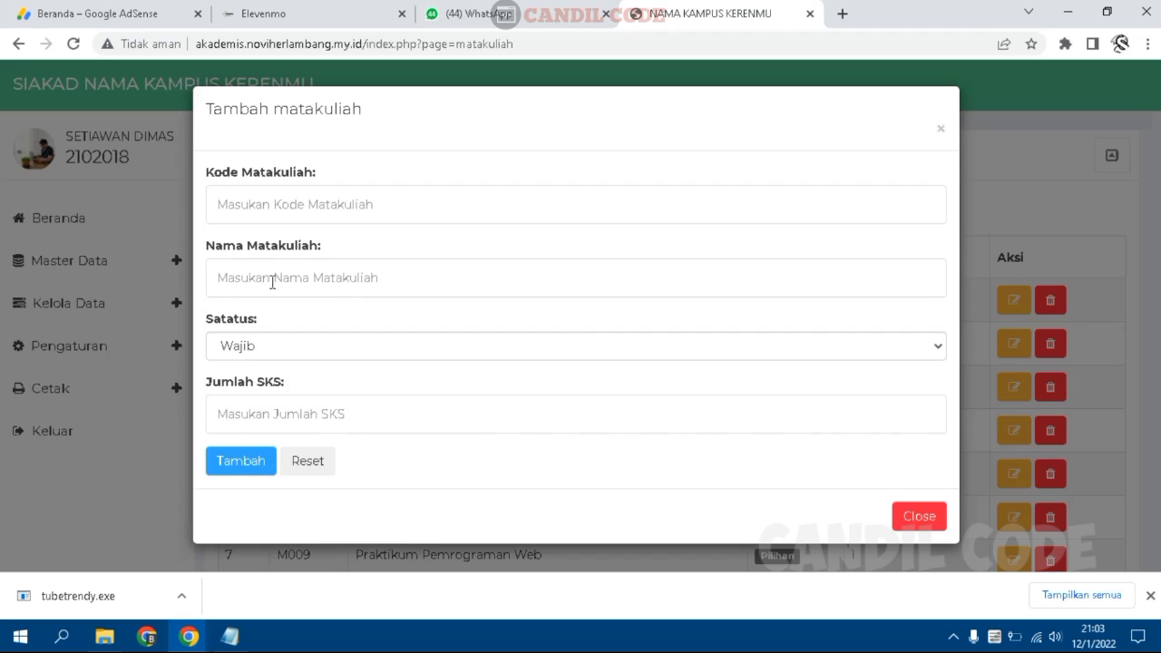
{"action": "left_click", "coordinate": [276, 287]}
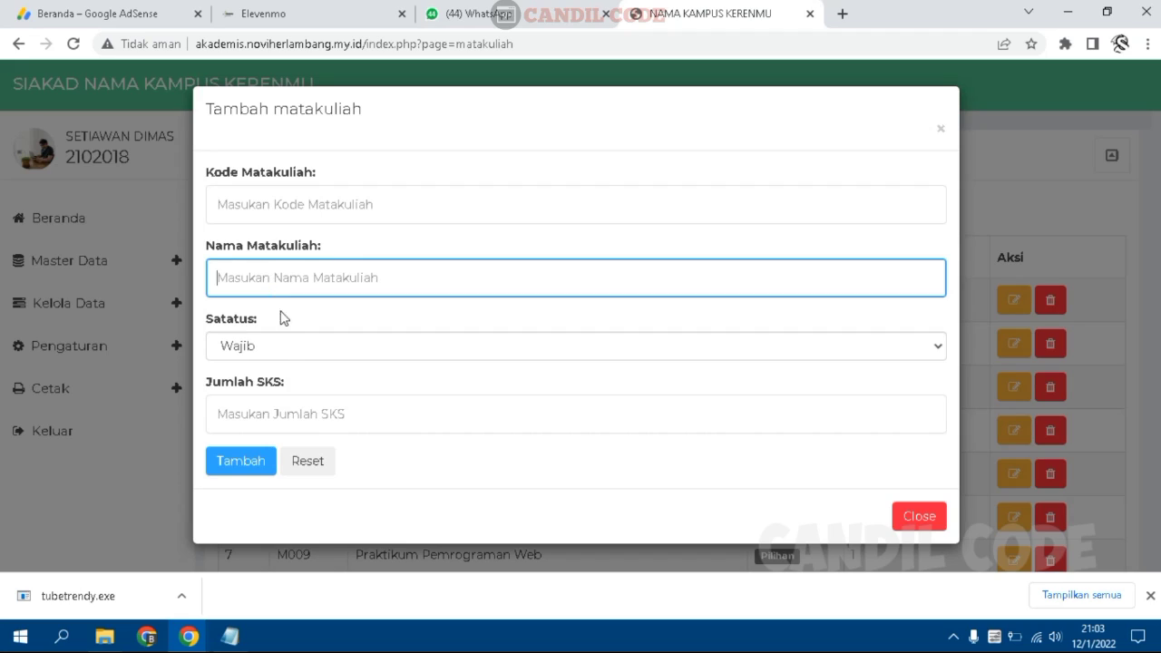
{"action": "left_click", "coordinate": [281, 350]}
{"action": "left_click", "coordinate": [277, 352]}
{"action": "left_click", "coordinate": [277, 416]}
{"action": "left_click", "coordinate": [940, 132]}
Open the Program Studi master data page to view the study programs and their heads
{"action": "left_click", "coordinate": [115, 223]}
{"action": "left_click", "coordinate": [137, 268]}
{"action": "scroll", "coordinate": [100, 381], "scroll_direction": "down", "scroll_amount": 1}
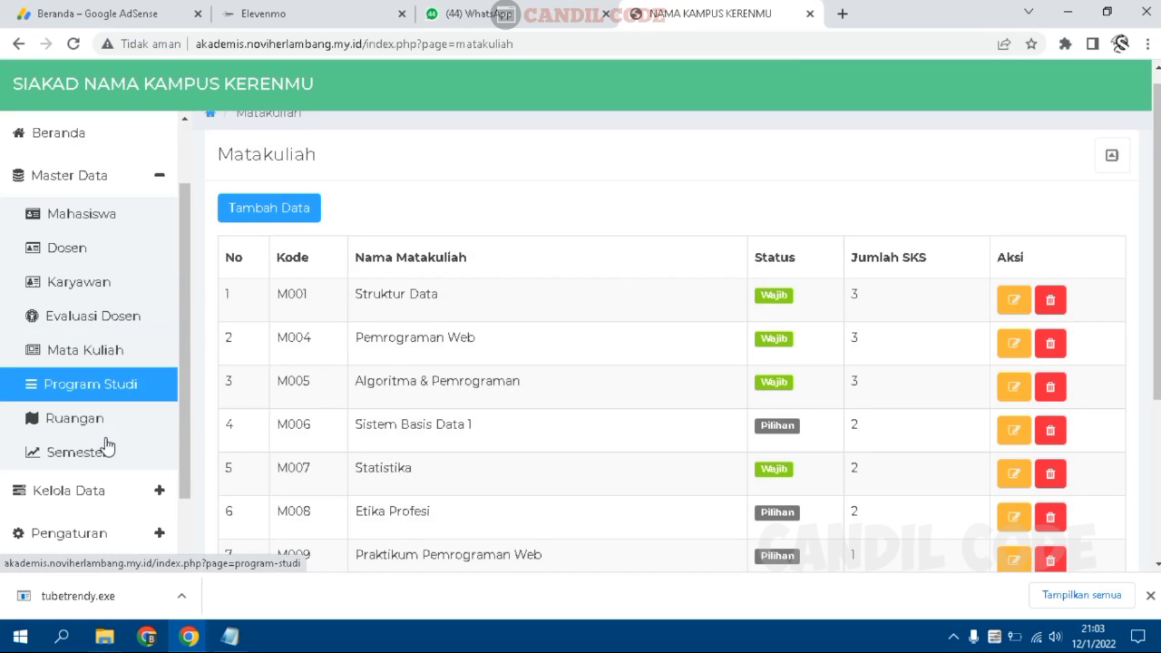
{"action": "left_click", "coordinate": [97, 391]}
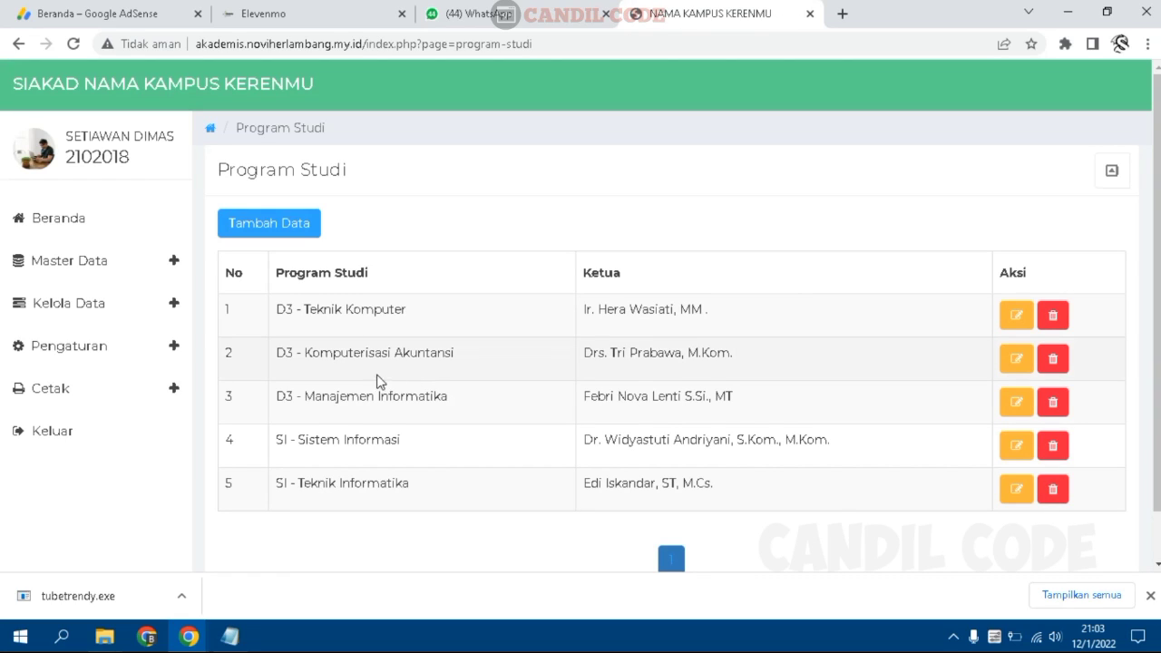
Open the Ruangan master data page to view the room list
{"action": "left_click", "coordinate": [108, 272]}
{"action": "scroll", "coordinate": [86, 363], "scroll_direction": "down", "scroll_amount": 2}
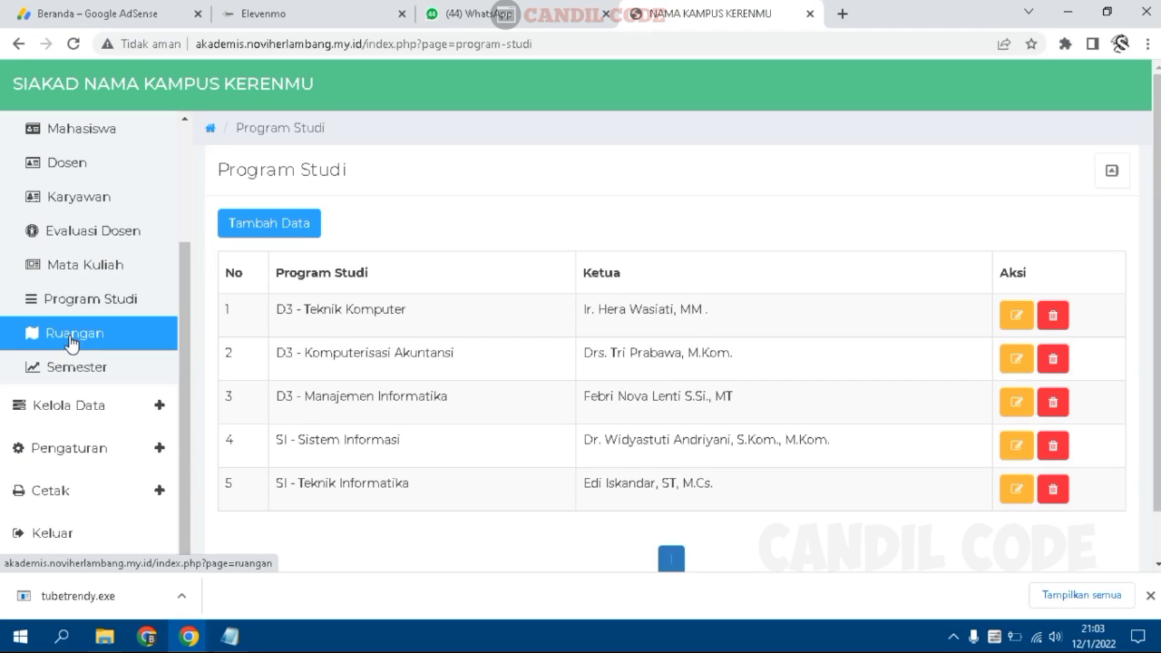
{"action": "left_click", "coordinate": [136, 346]}
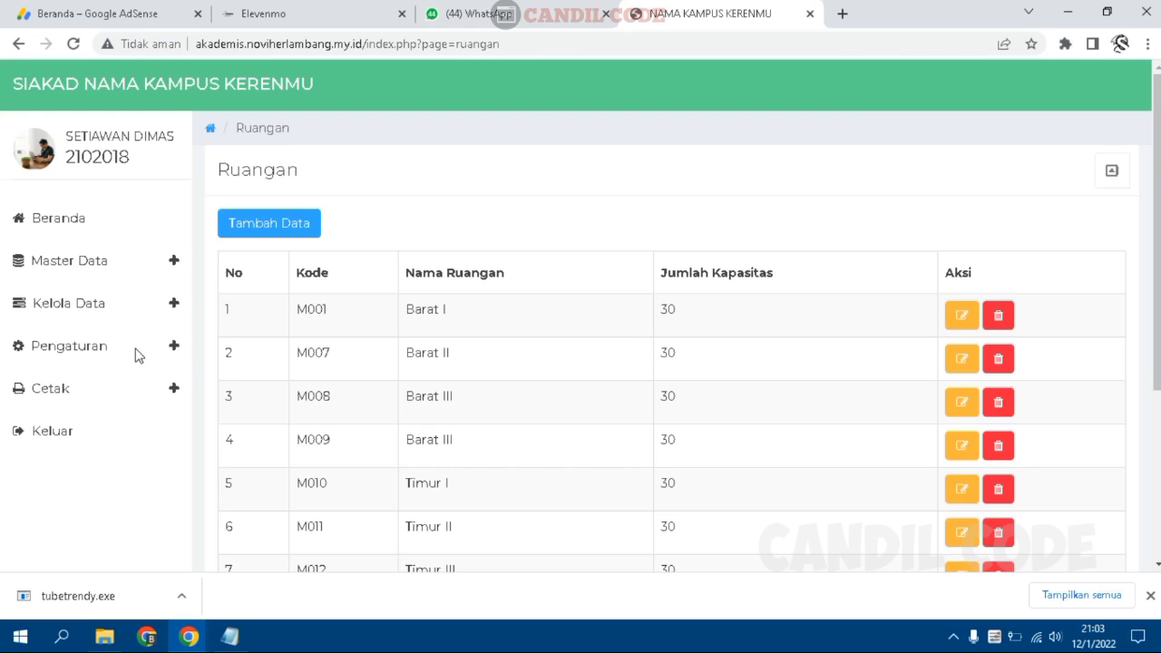
View the fields of the Tambah ruangan form and close it without adding a room
{"action": "left_click", "coordinate": [262, 238]}
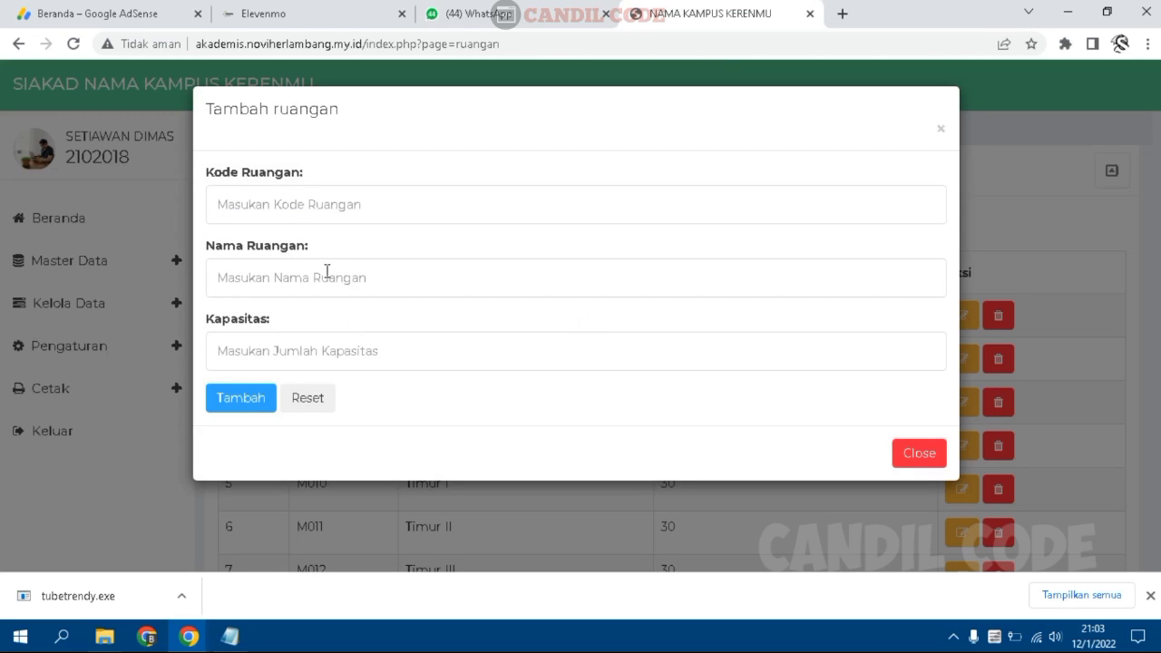
{"action": "left_click", "coordinate": [326, 271]}
{"action": "left_click", "coordinate": [316, 202]}
{"action": "left_click", "coordinate": [311, 347]}
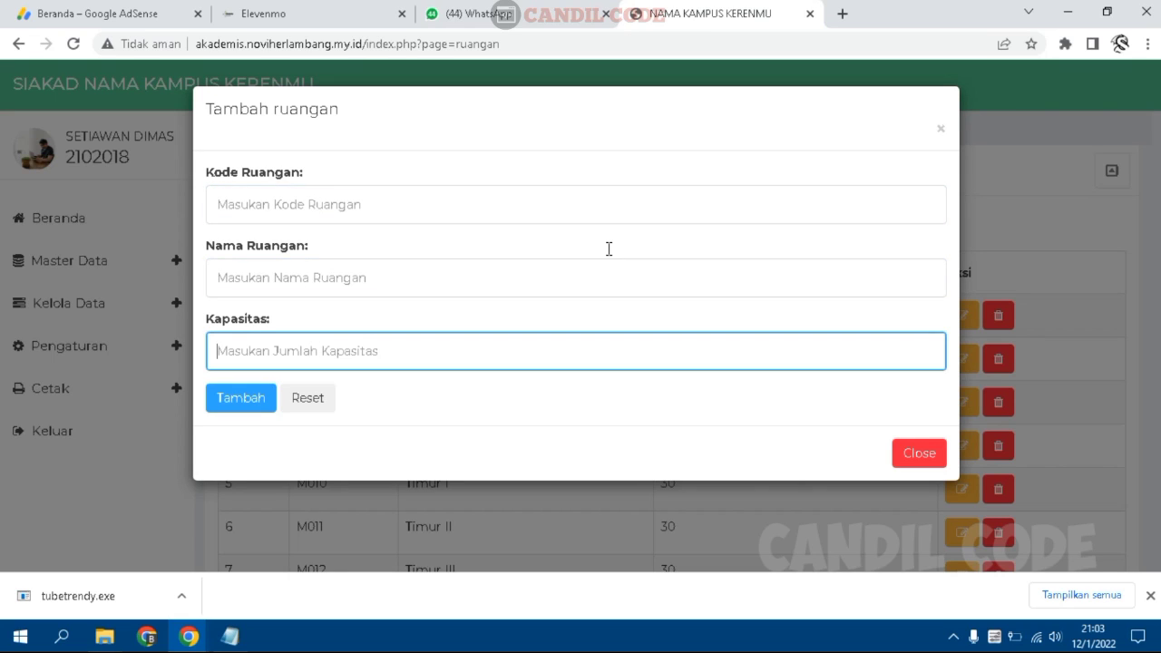
{"action": "left_click", "coordinate": [940, 129]}
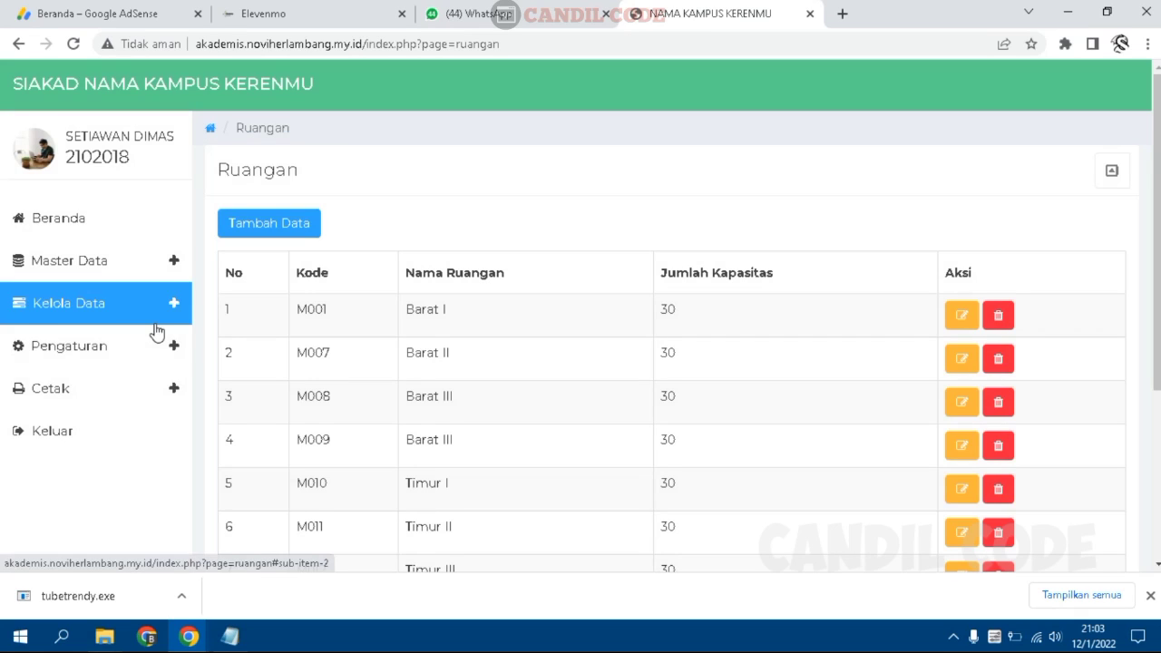
Open the Semester master data page to view the semester list
{"action": "left_click", "coordinate": [150, 272]}
{"action": "scroll", "coordinate": [98, 394], "scroll_direction": "down", "scroll_amount": 1}
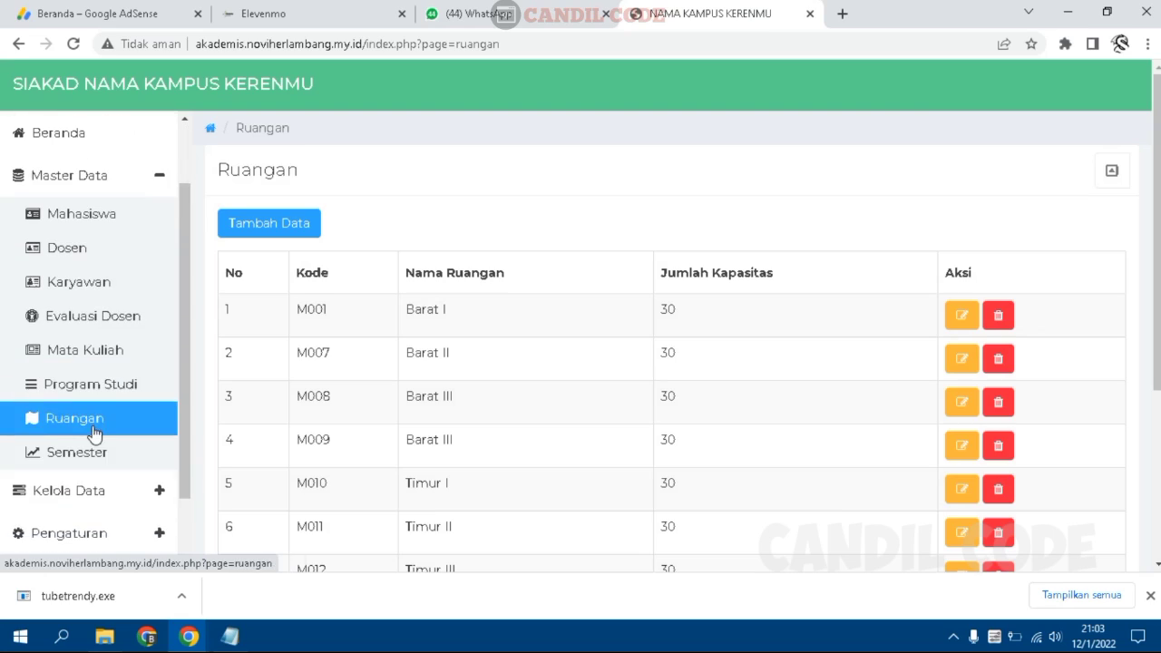
{"action": "left_click", "coordinate": [78, 458]}
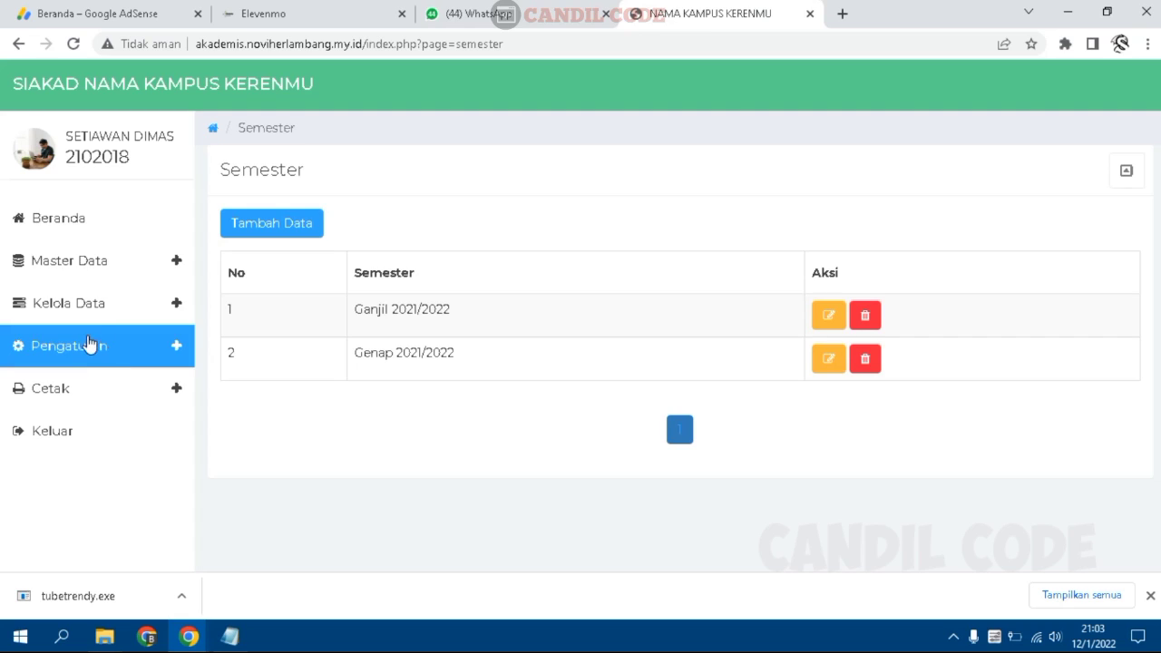
Open the Jadwal Perkuliahan page of the Kelola Data section
{"action": "left_click", "coordinate": [124, 273]}
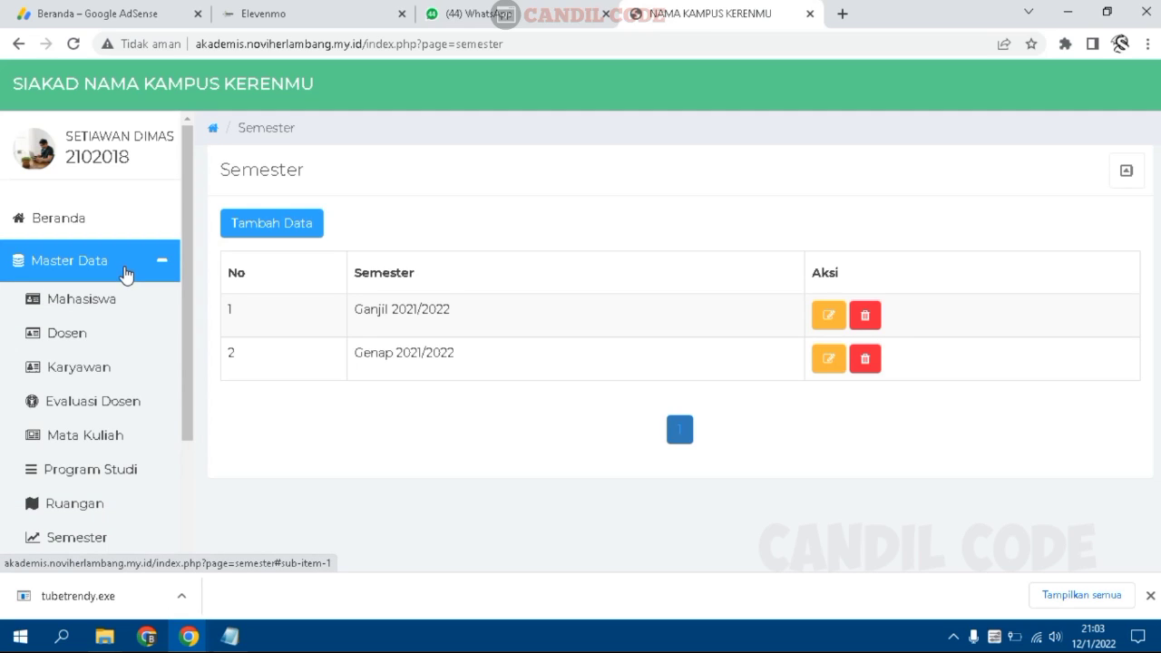
{"action": "left_click", "coordinate": [125, 274]}
{"action": "left_click", "coordinate": [103, 315]}
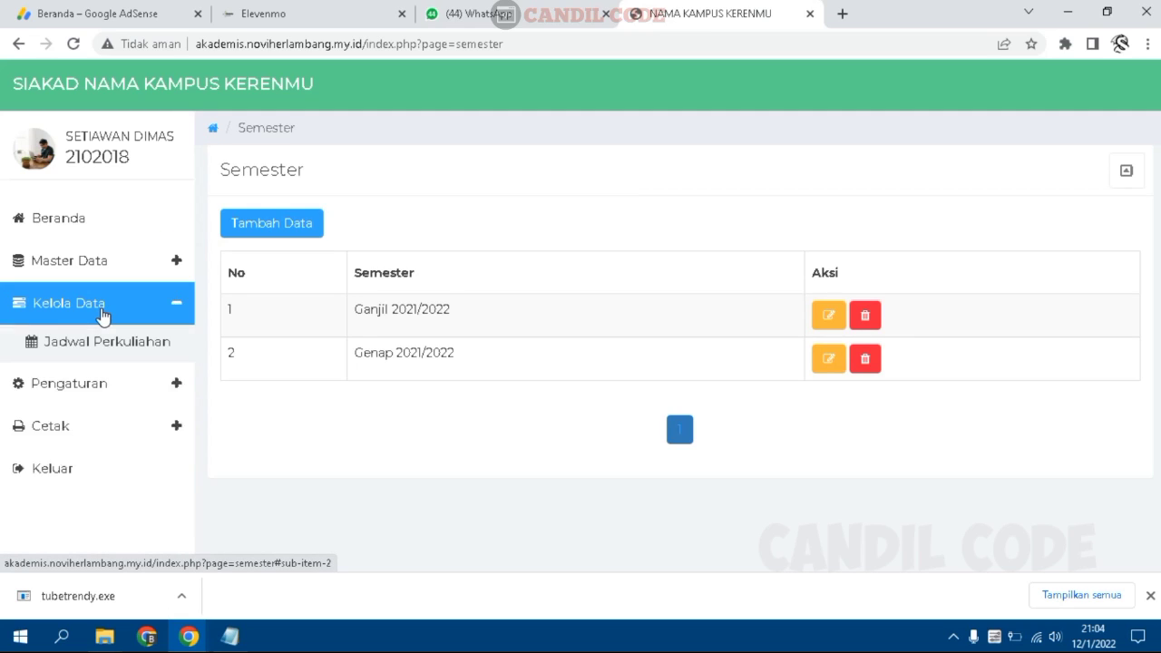
{"action": "scroll", "coordinate": [85, 306], "scroll_direction": "down", "scroll_amount": 1}
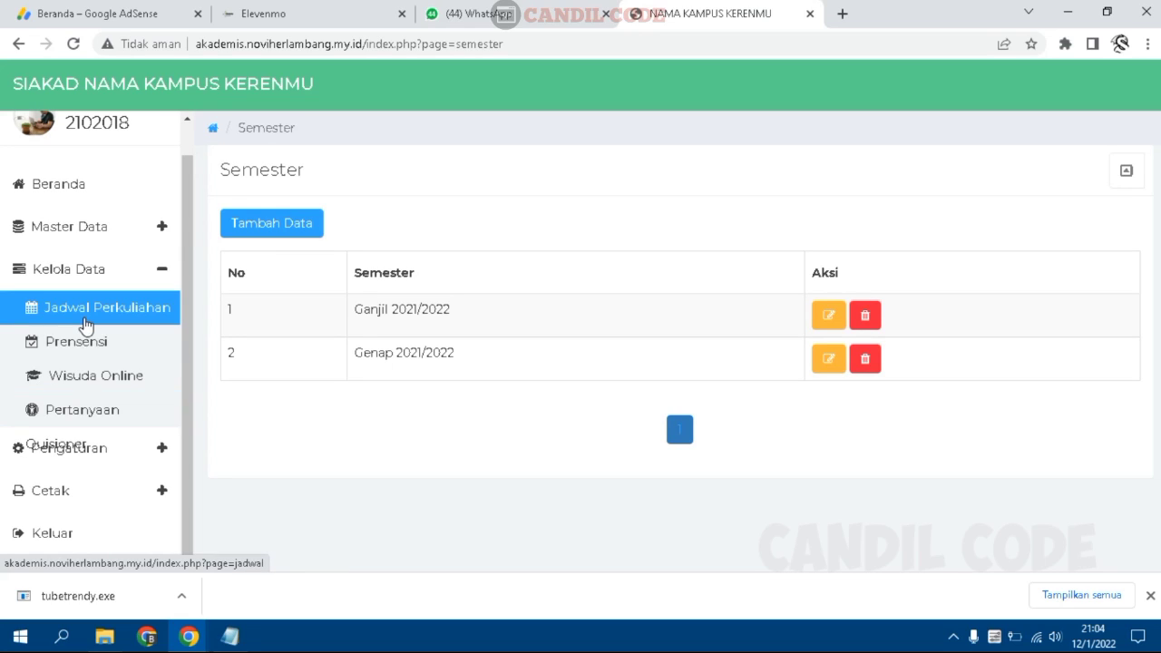
{"action": "left_click", "coordinate": [98, 317]}
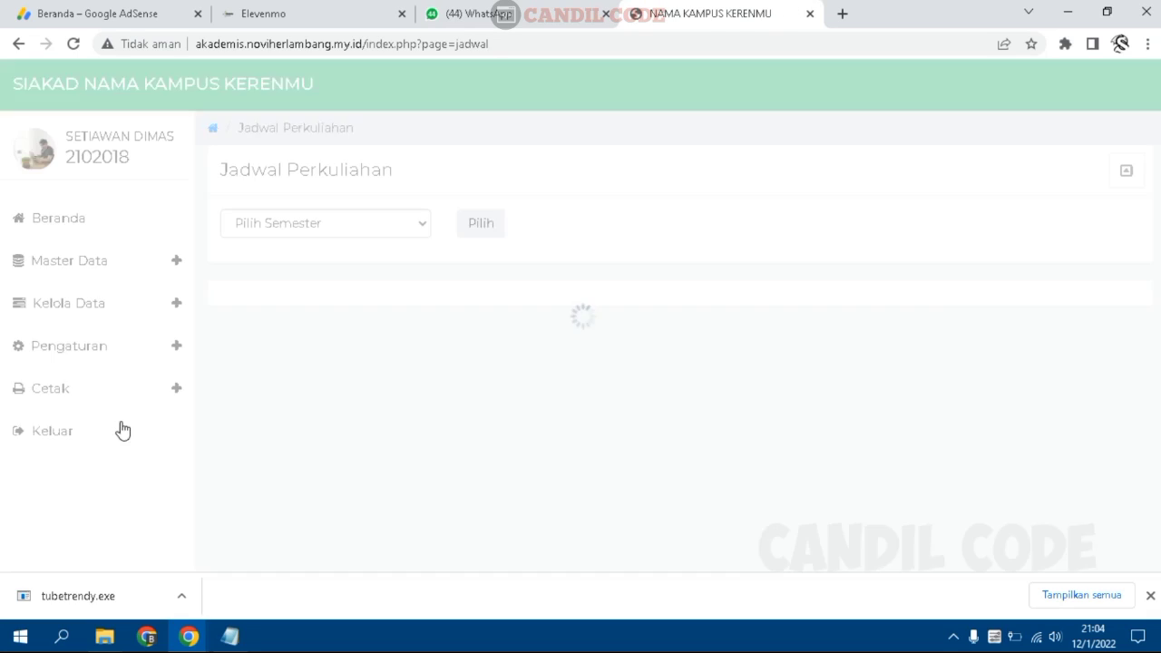
Display the lecture schedule for semester Ganjil 2021/2022 and look through its table
{"action": "left_click", "coordinate": [297, 234]}
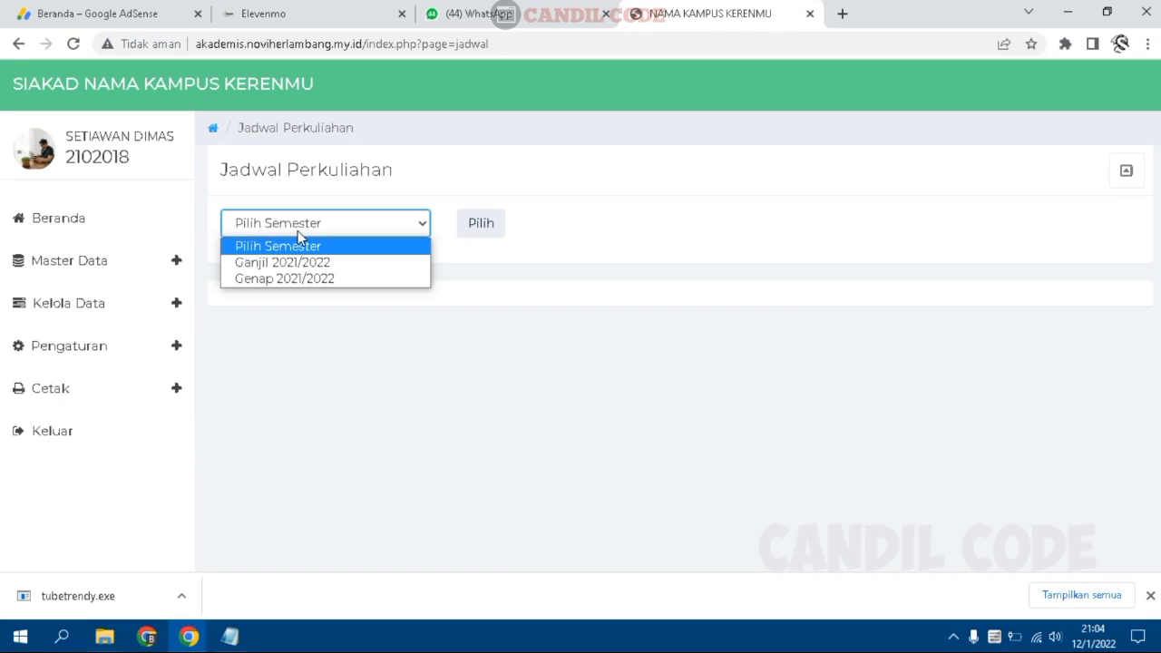
{"action": "left_click", "coordinate": [293, 261]}
{"action": "left_click", "coordinate": [486, 232]}
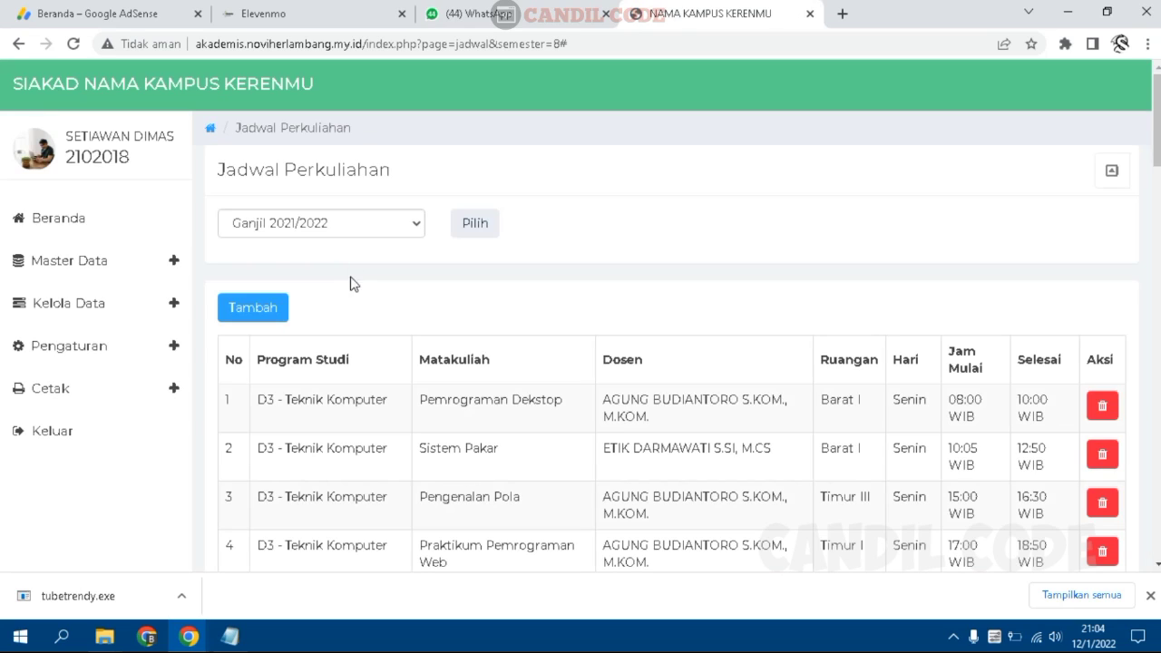
{"action": "scroll", "coordinate": [352, 372], "scroll_direction": "down", "scroll_amount": 3}
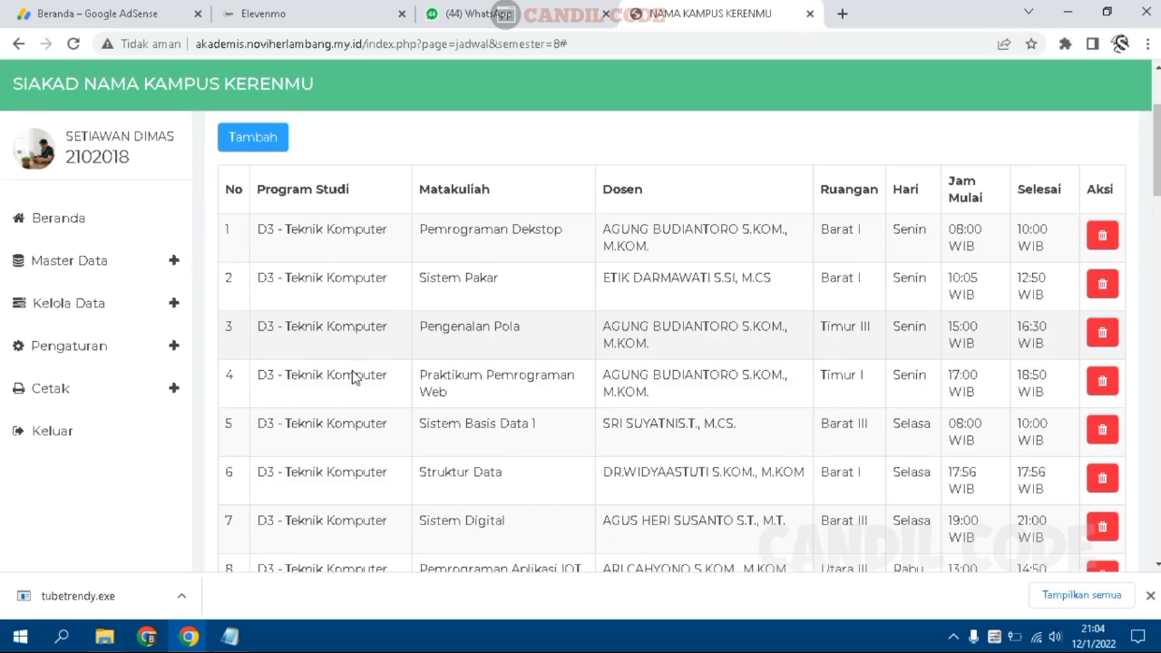
{"action": "scroll", "coordinate": [354, 376], "scroll_direction": "up", "scroll_amount": 2}
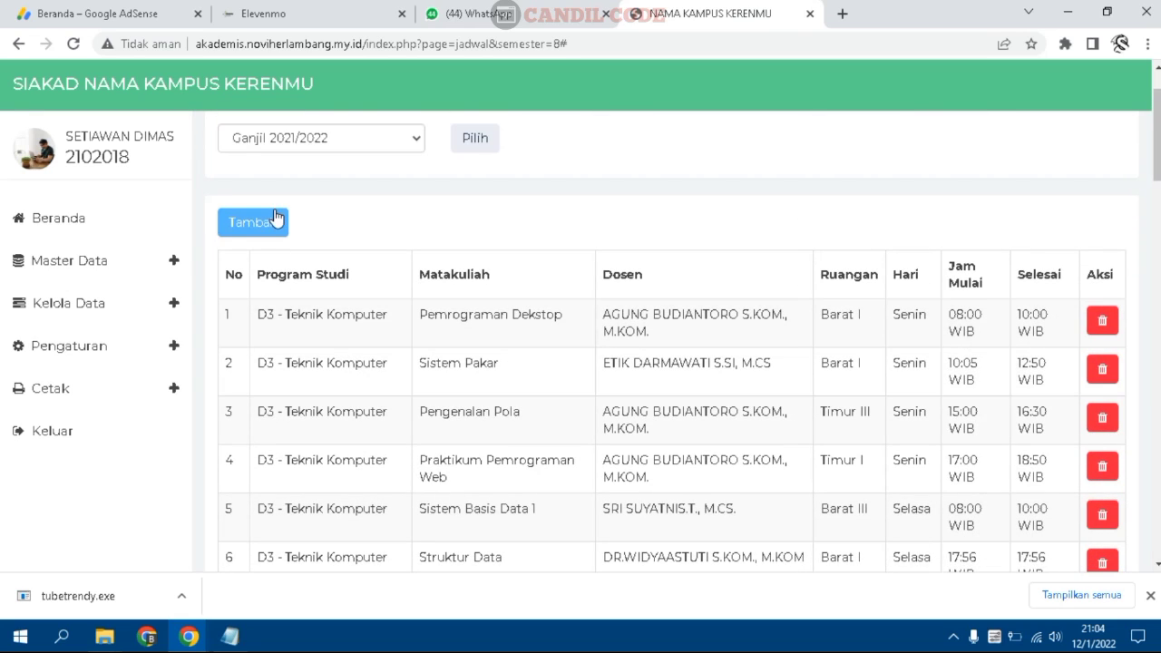
{"action": "scroll", "coordinate": [443, 363], "scroll_direction": "down", "scroll_amount": 1}
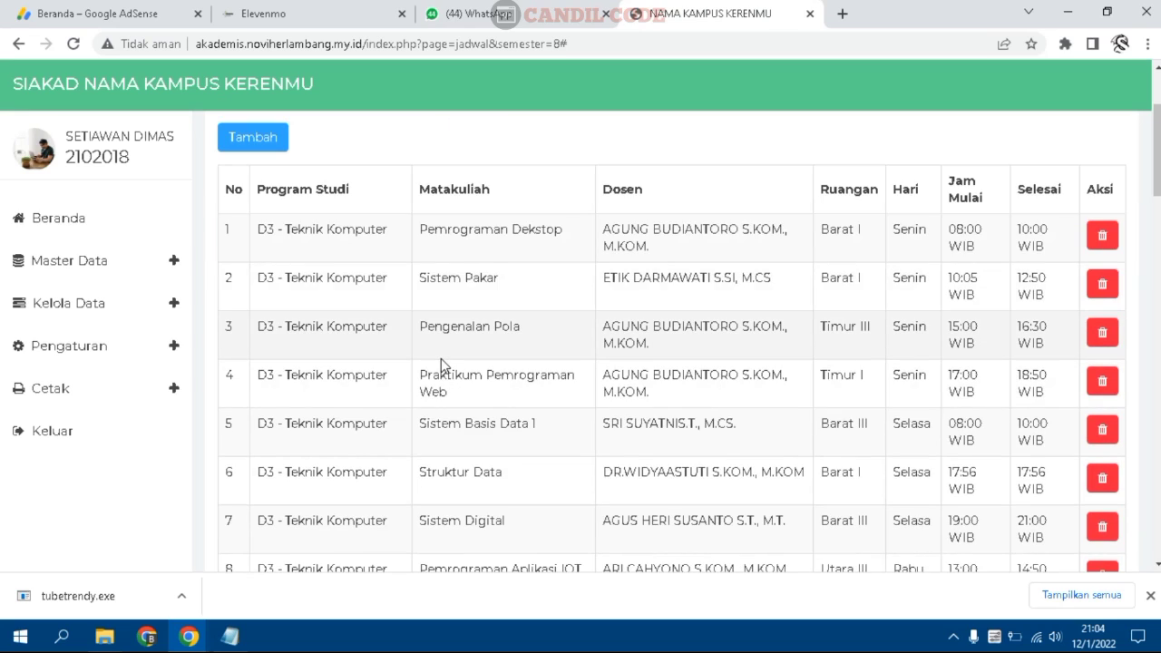
{"action": "scroll", "coordinate": [440, 359], "scroll_direction": "down", "scroll_amount": 4}
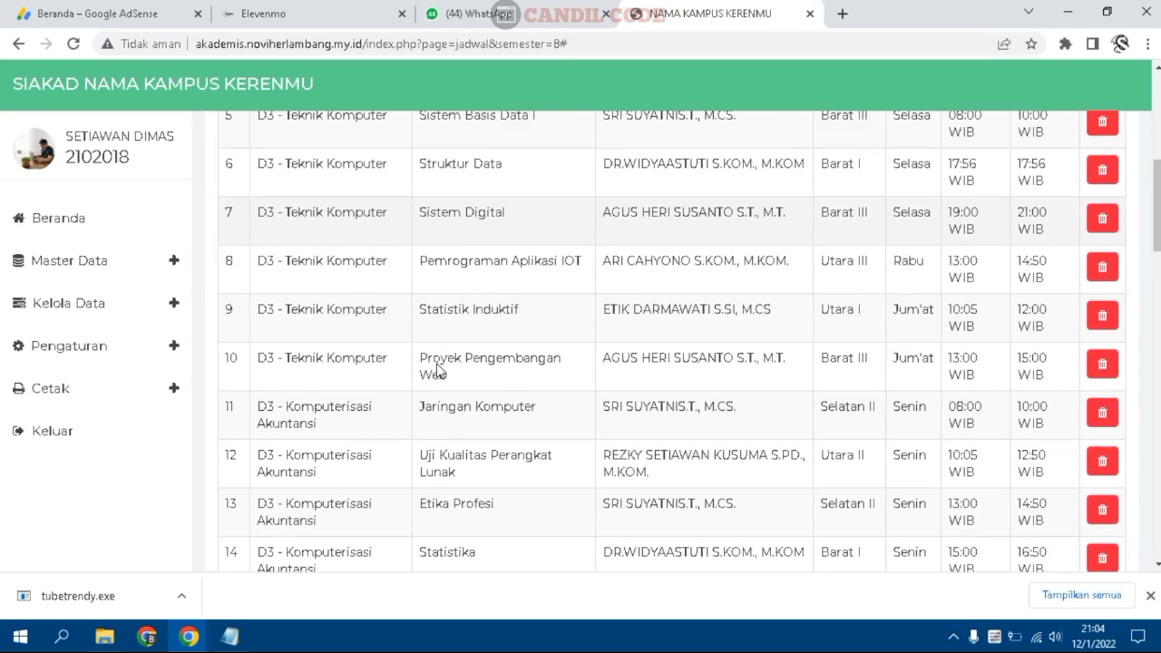
{"action": "scroll", "coordinate": [435, 368], "scroll_direction": "down", "scroll_amount": 16}
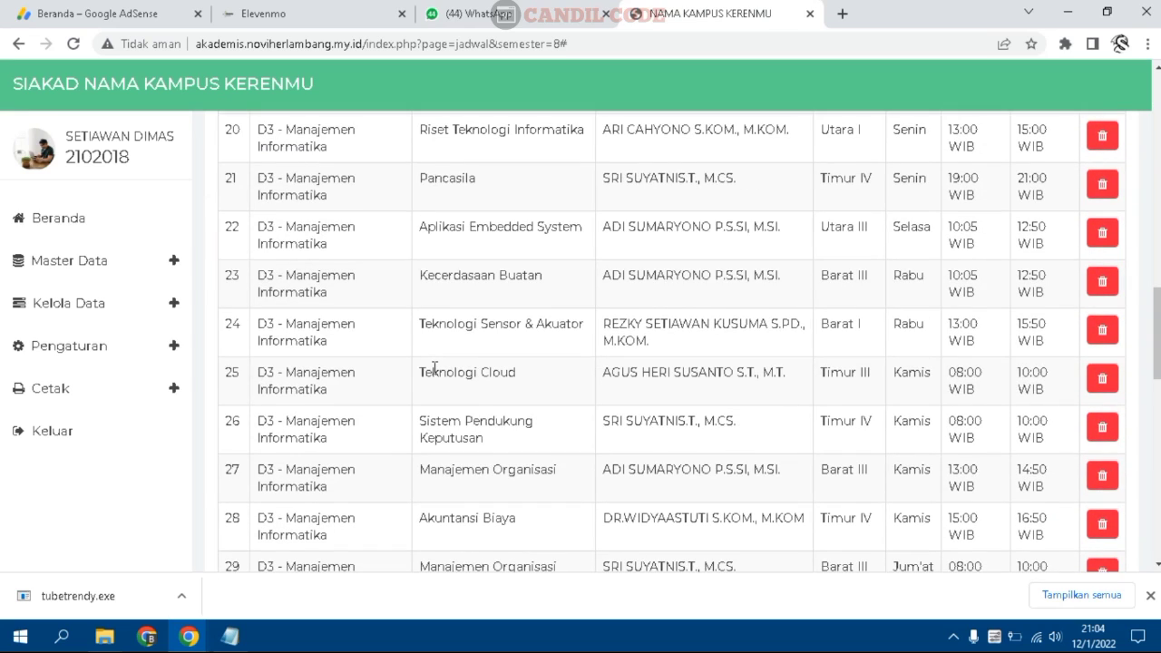
Examine the remaining rows of the Ganjil 2021/2022 lecture schedule down to the end of the table
{"action": "scroll", "coordinate": [435, 368], "scroll_direction": "down", "scroll_amount": 4}
{"action": "scroll", "coordinate": [433, 372], "scroll_direction": "up", "scroll_amount": 2}
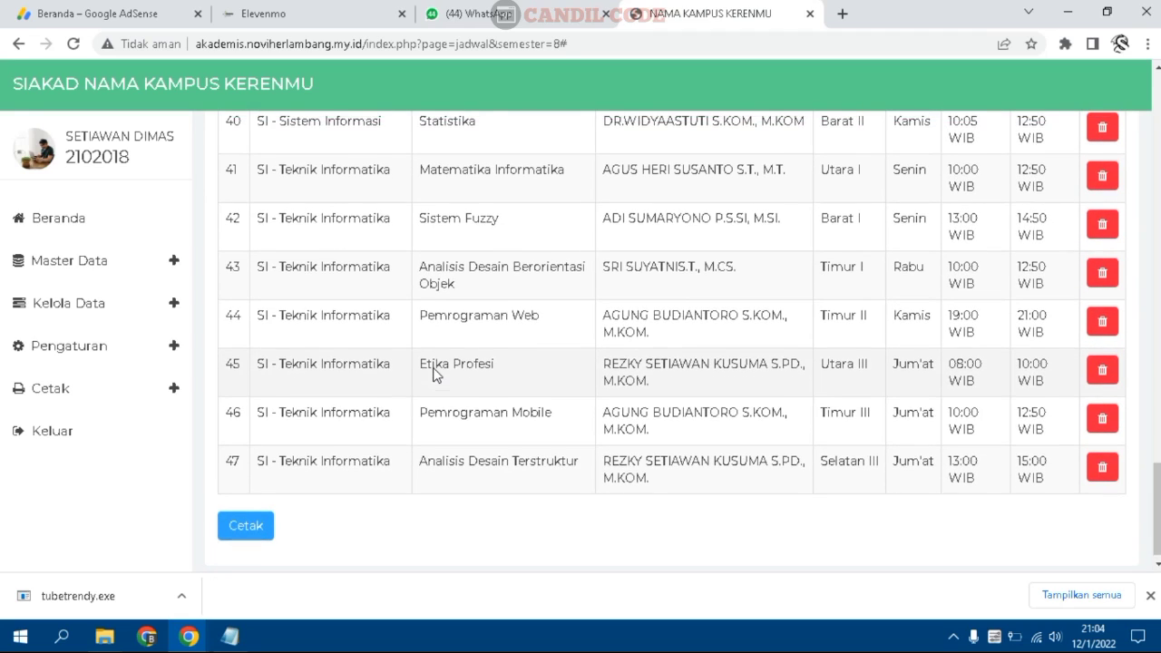
{"action": "scroll", "coordinate": [433, 373], "scroll_direction": "down", "scroll_amount": 1}
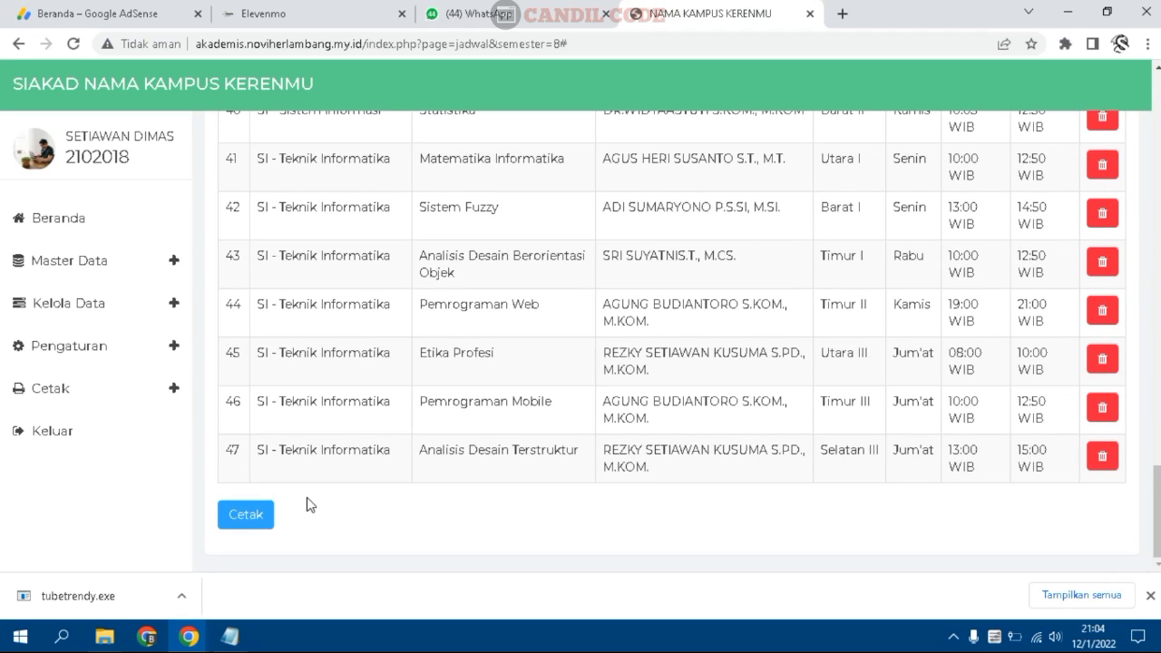
{"action": "scroll", "coordinate": [396, 450], "scroll_direction": "up", "scroll_amount": 20}
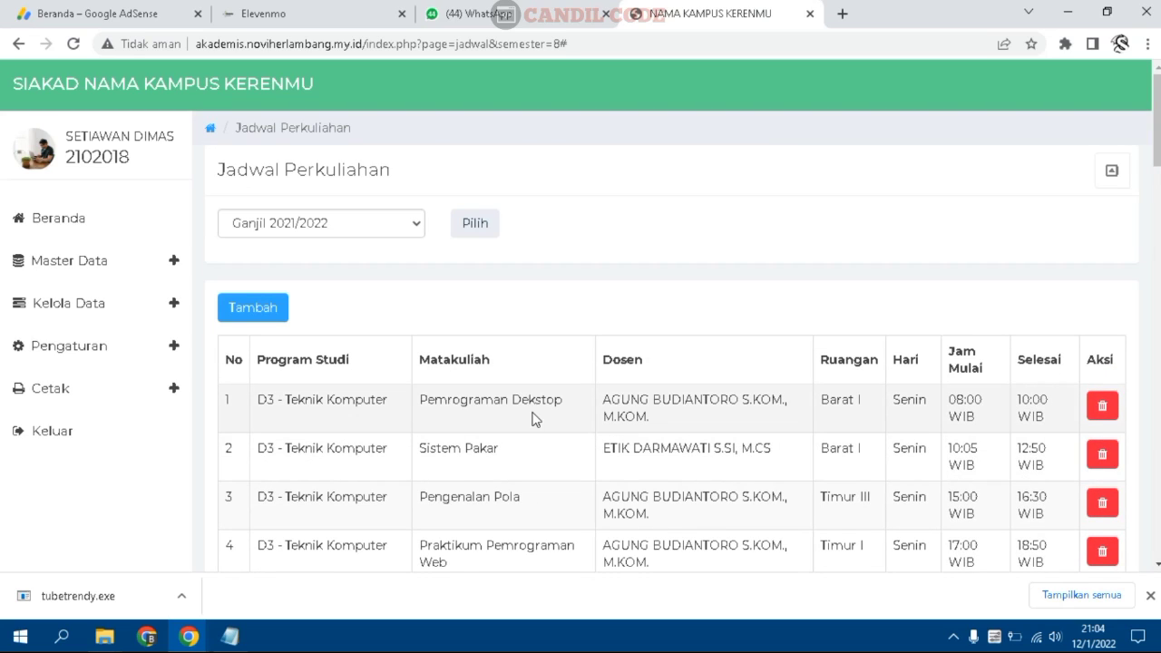
{"action": "scroll", "coordinate": [354, 454], "scroll_direction": "down", "scroll_amount": 8}
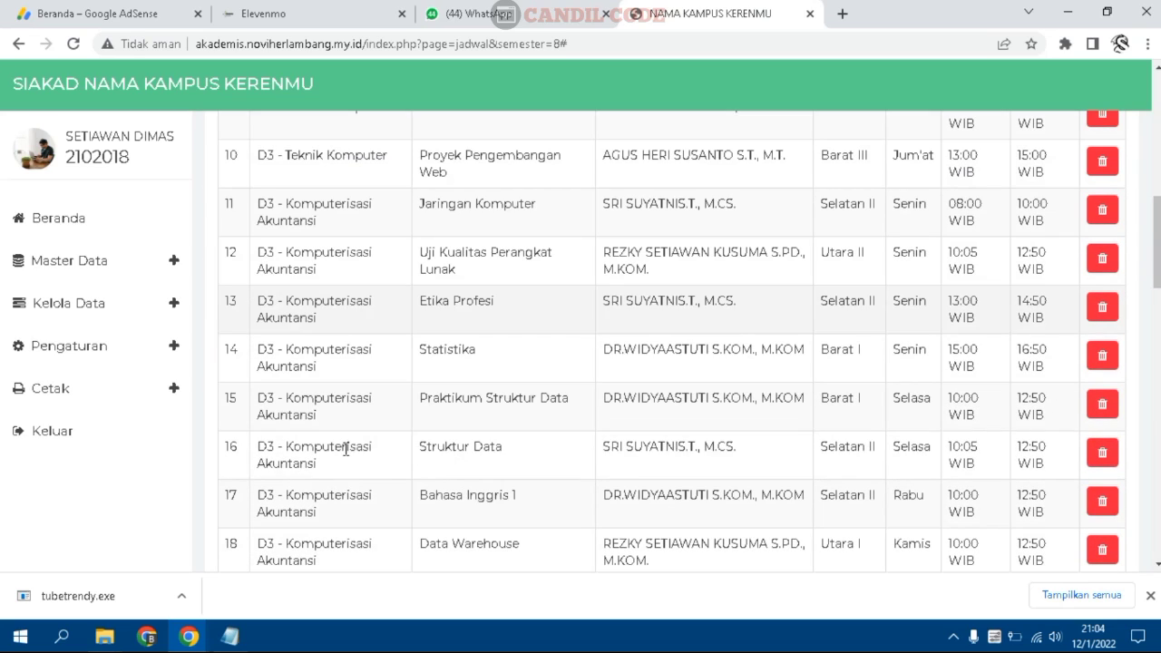
{"action": "scroll", "coordinate": [134, 308], "scroll_direction": "up", "scroll_amount": 8}
Open the Prensensi page of Kelola Data and display the courses of D3 - Teknik Komputer for semester Ganjil 2021/2022
{"action": "left_click", "coordinate": [133, 308]}
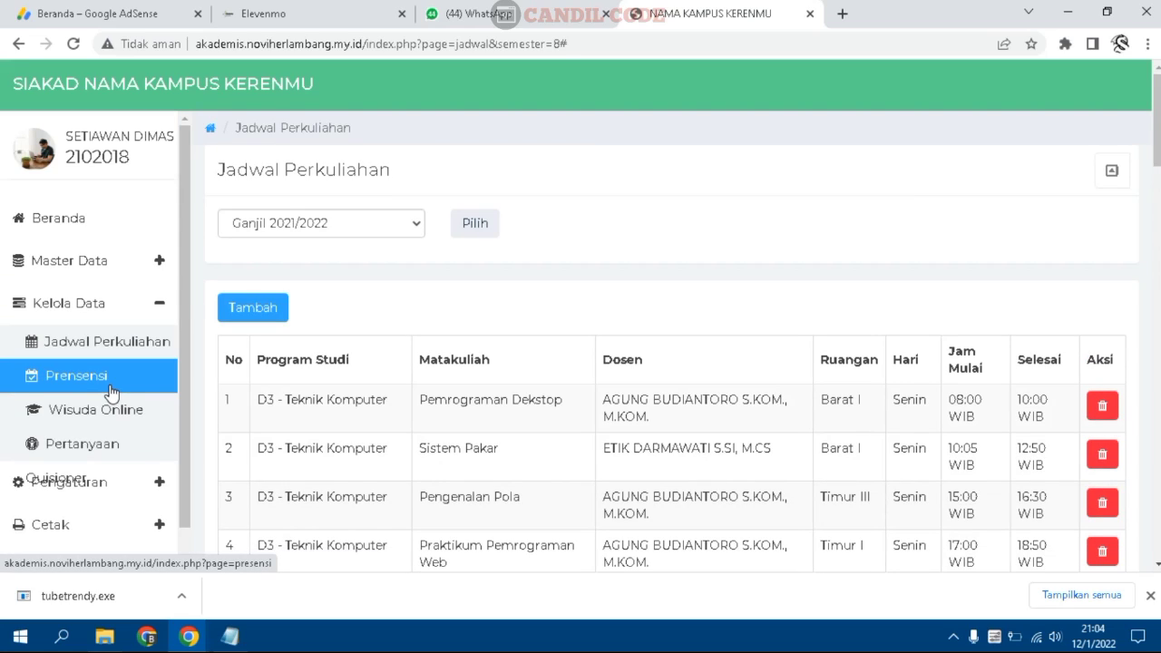
{"action": "left_click", "coordinate": [111, 390]}
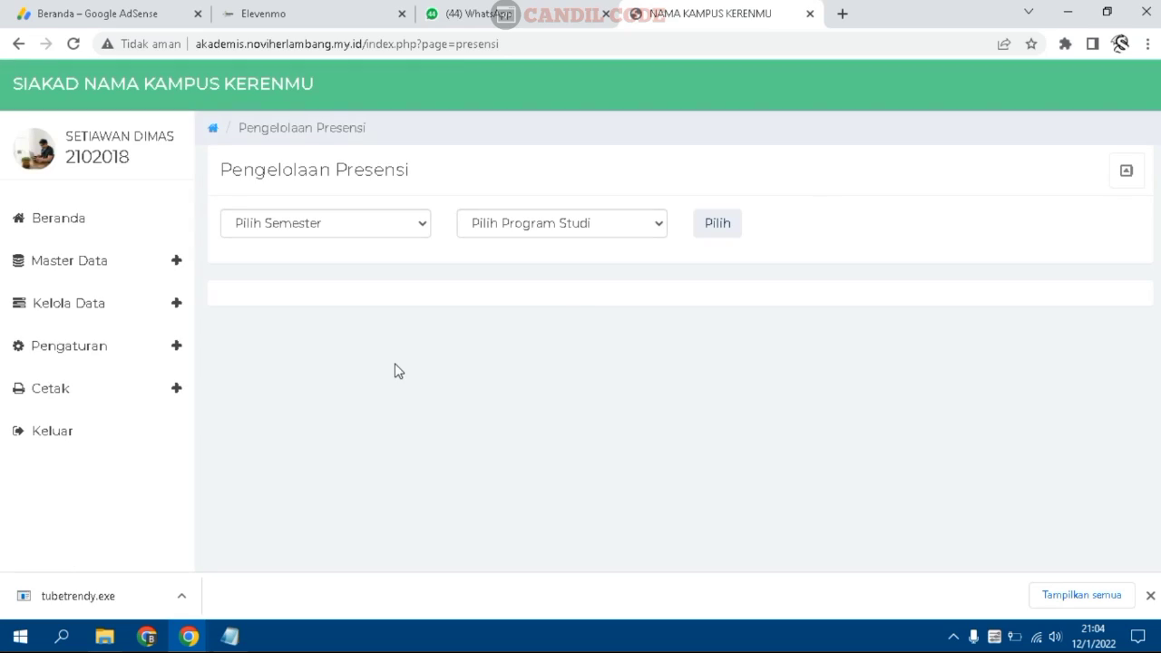
{"action": "left_click", "coordinate": [353, 223]}
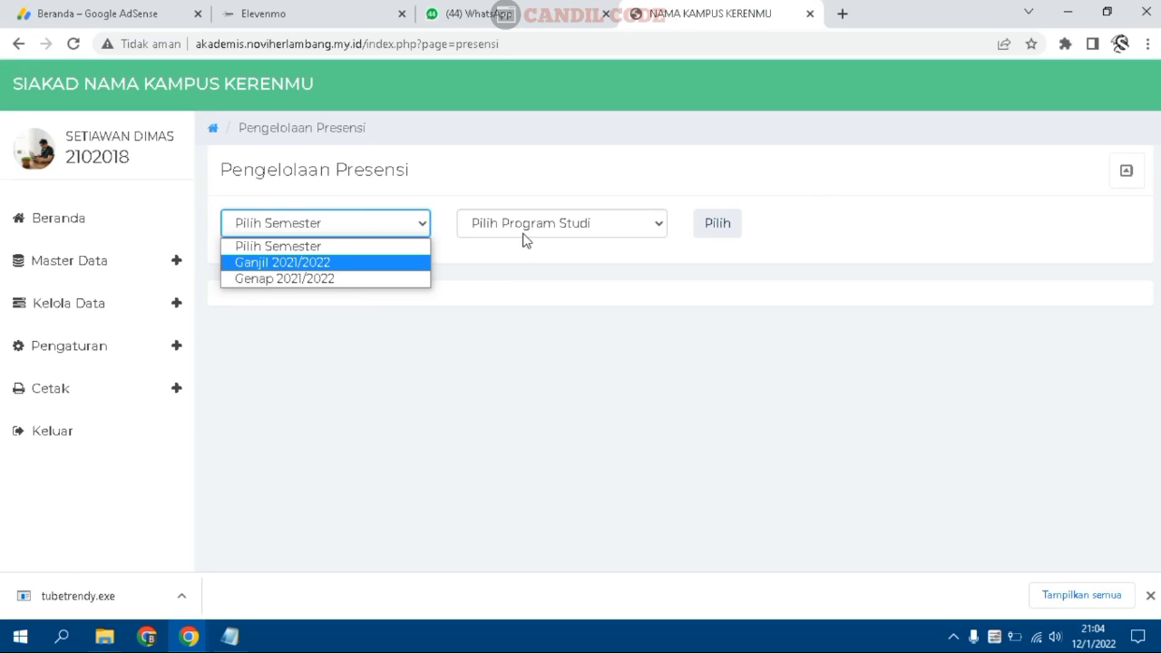
{"action": "left_click", "coordinate": [522, 232]}
{"action": "left_click", "coordinate": [510, 263]}
{"action": "left_click", "coordinate": [330, 230]}
{"action": "left_click", "coordinate": [323, 262]}
{"action": "left_click", "coordinate": [717, 232]}
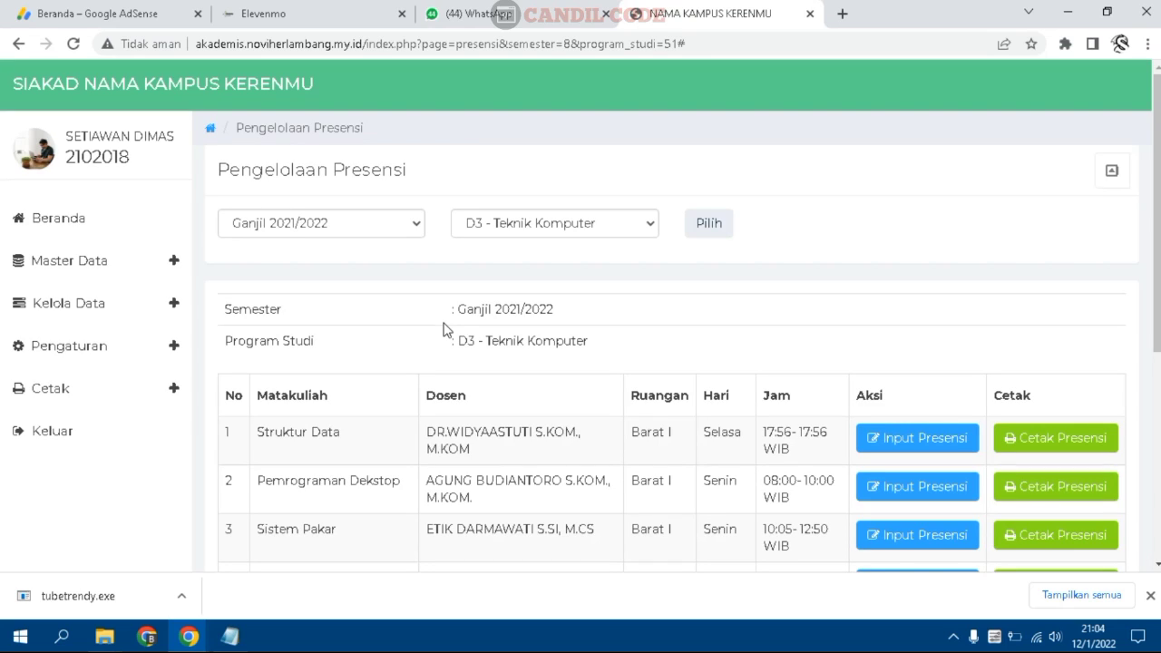
Look through the attendance course list, view the Input Presensi form of Struktur Data, and close it without entering attendance
{"action": "scroll", "coordinate": [444, 330], "scroll_direction": "down", "scroll_amount": 1}
{"action": "scroll", "coordinate": [377, 341], "scroll_direction": "down", "scroll_amount": 3}
{"action": "scroll", "coordinate": [381, 343], "scroll_direction": "up", "scroll_amount": 4}
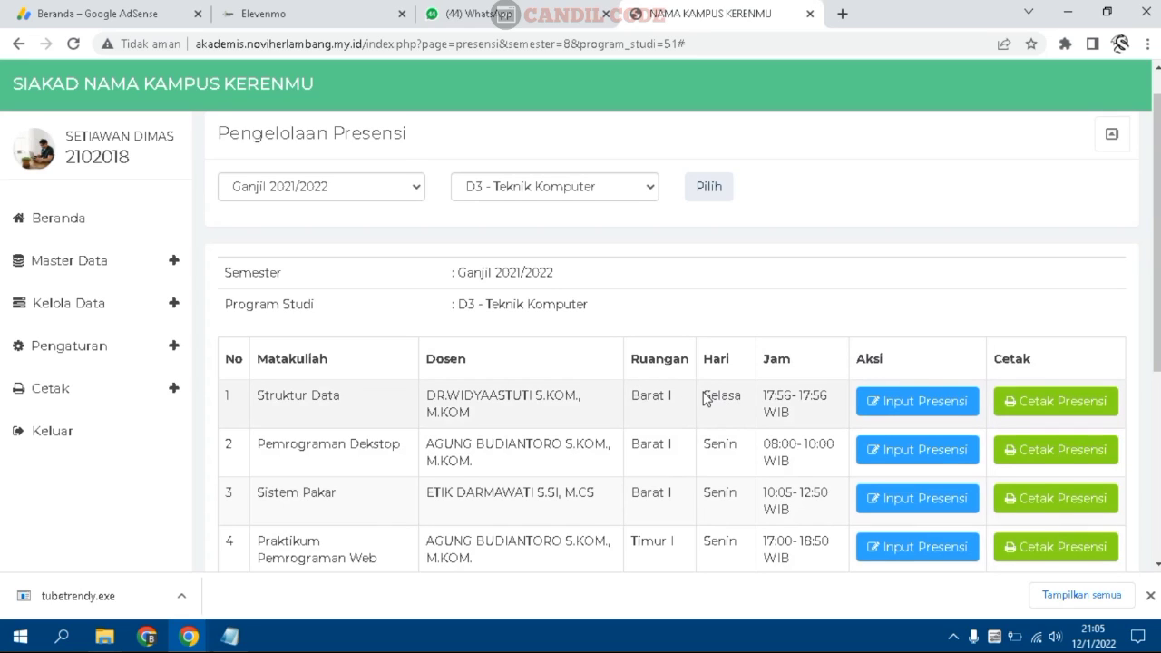
{"action": "scroll", "coordinate": [707, 399], "scroll_direction": "down", "scroll_amount": 1}
{"action": "left_click", "coordinate": [875, 320]}
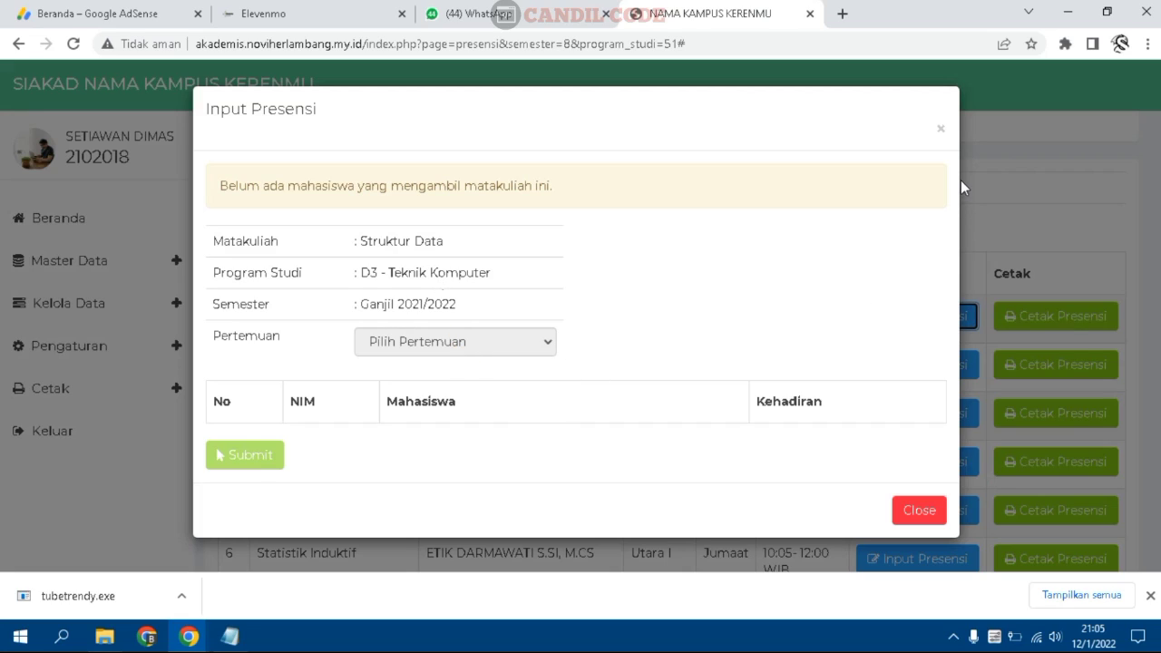
{"action": "left_click", "coordinate": [1050, 317]}
Request the attendance printout of Struktur Data, dismiss its PDF download, and return to the attendance list
{"action": "left_click", "coordinate": [1046, 320]}
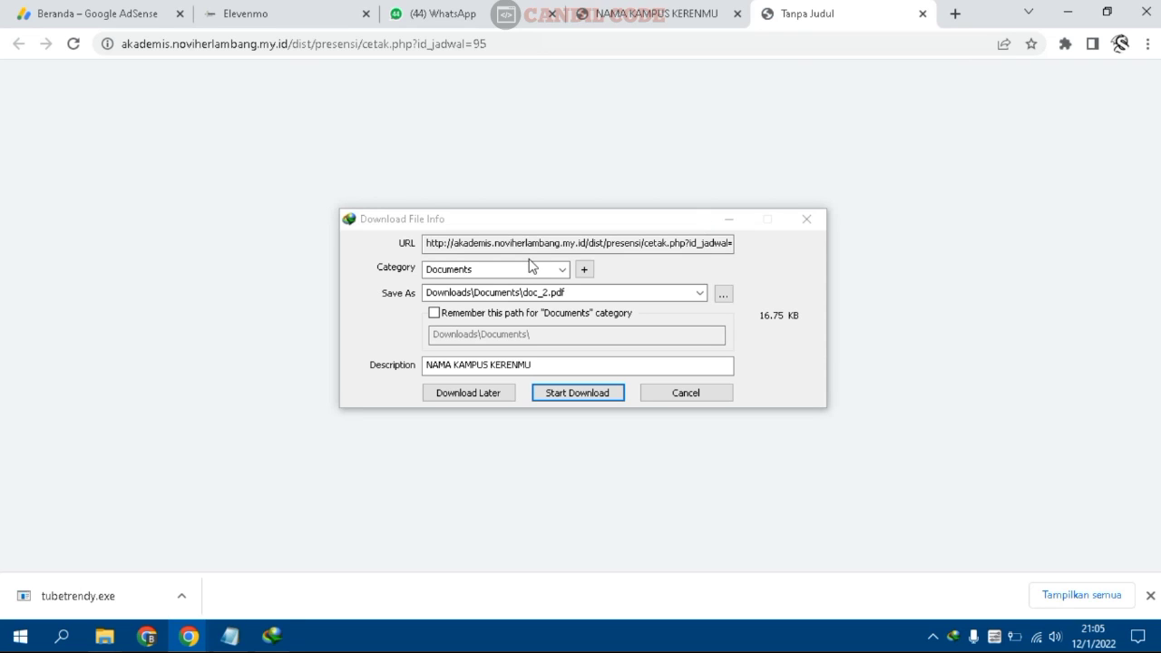
{"action": "left_click", "coordinate": [807, 219]}
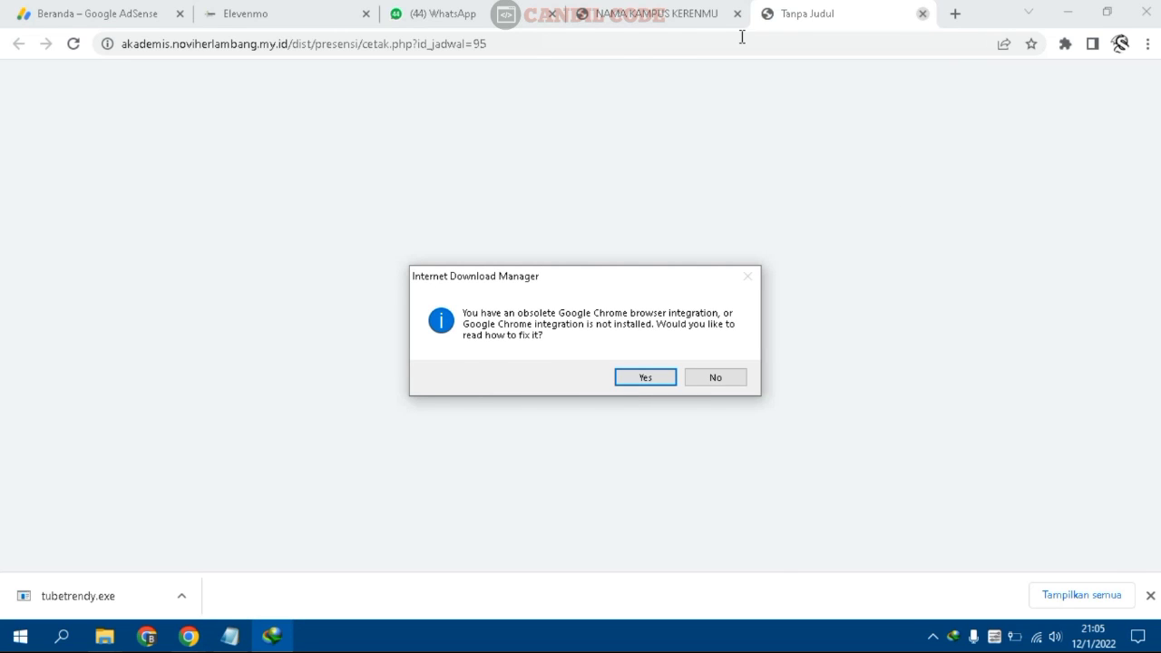
{"action": "left_click", "coordinate": [922, 13]}
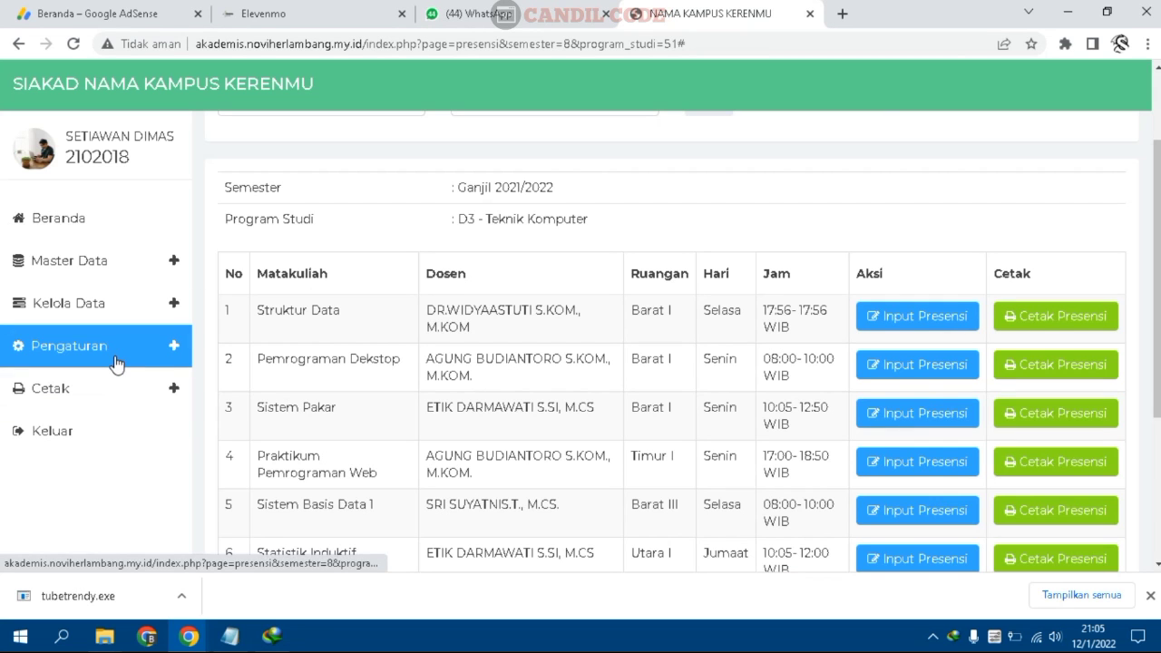
Open the Wisuda Online page of Kelola Data and look over the list of graduation students
{"action": "left_click", "coordinate": [132, 309]}
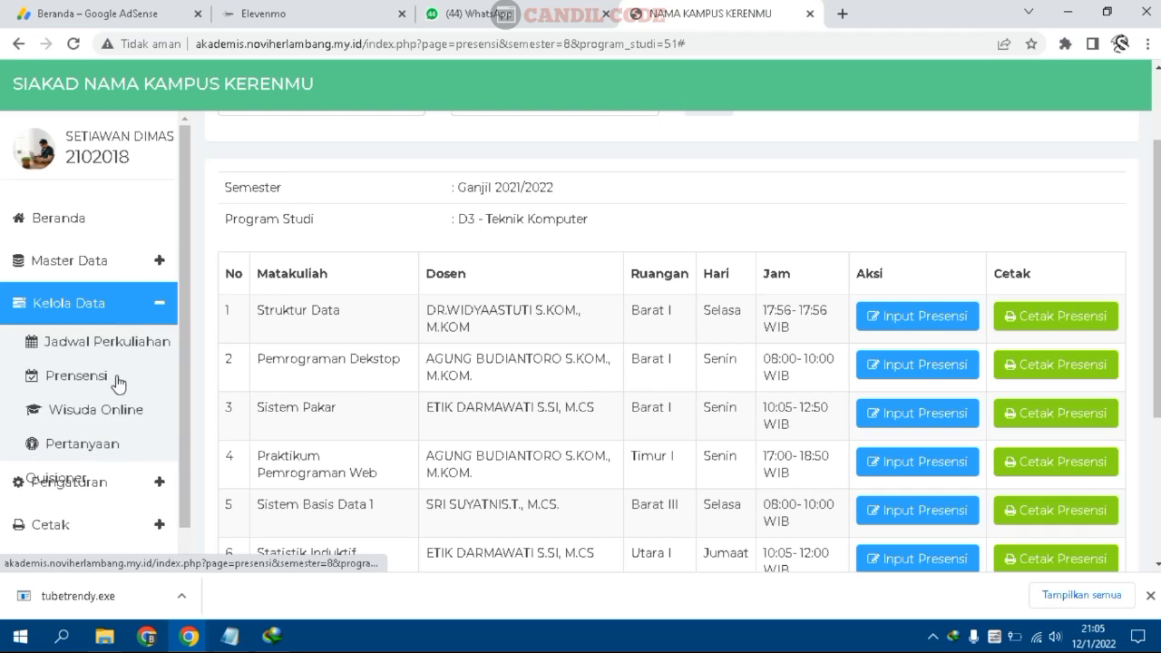
{"action": "left_click", "coordinate": [114, 407]}
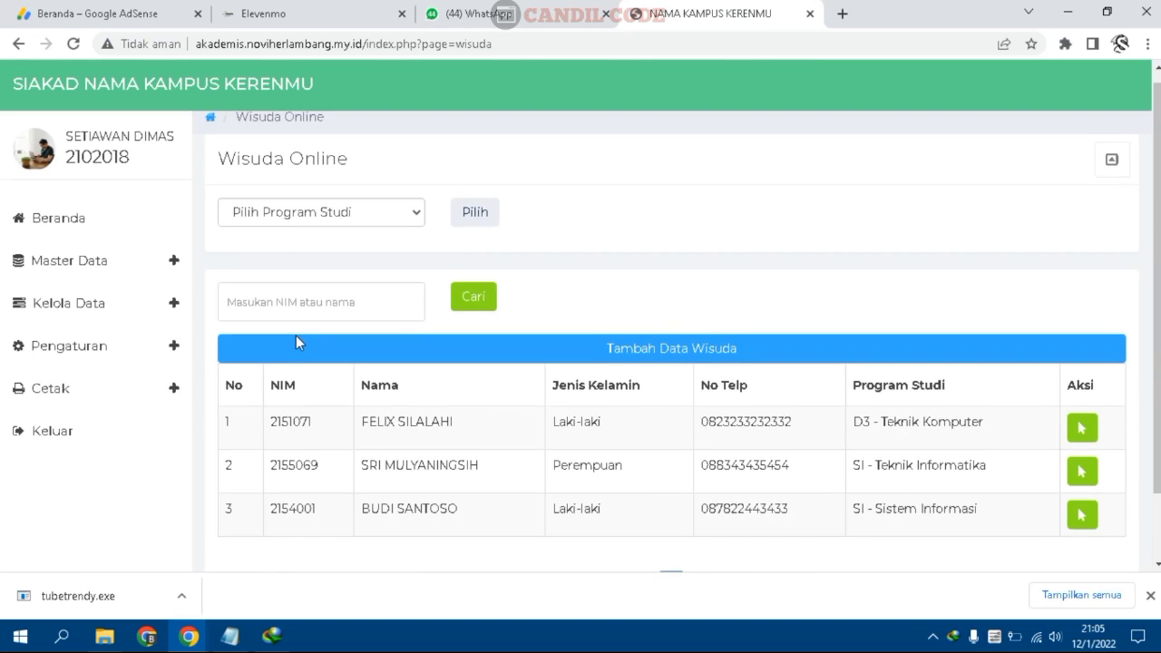
{"action": "scroll", "coordinate": [294, 337], "scroll_direction": "down", "scroll_amount": 1}
{"action": "scroll", "coordinate": [299, 331], "scroll_direction": "up", "scroll_amount": 1}
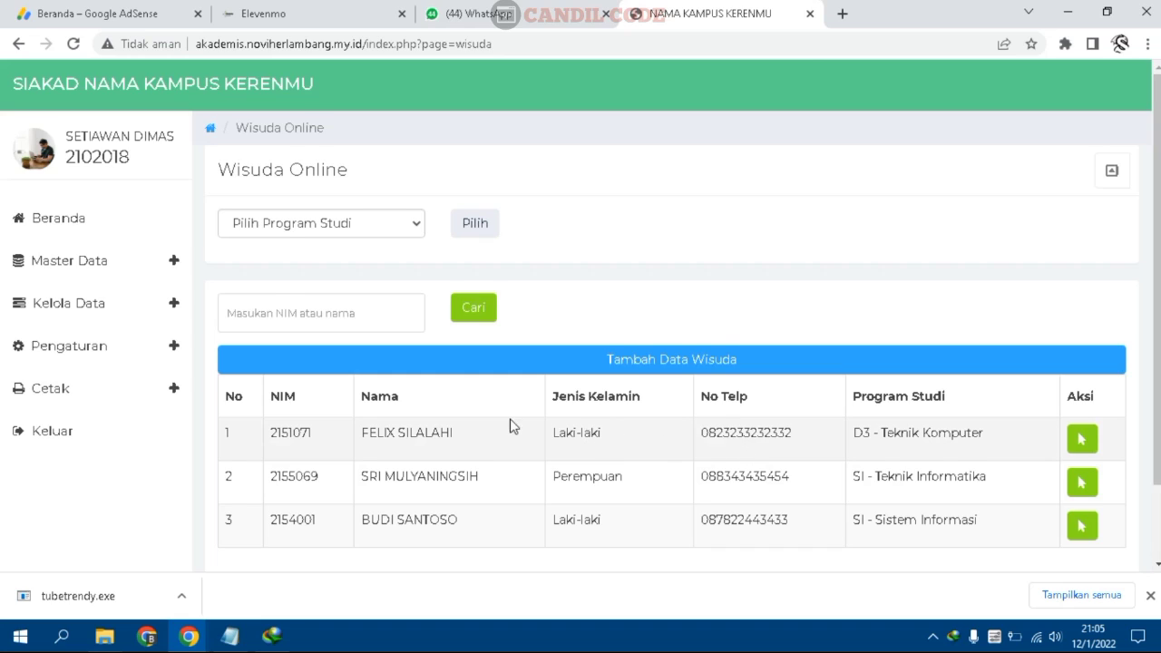
{"action": "scroll", "coordinate": [454, 399], "scroll_direction": "down", "scroll_amount": 1}
{"action": "scroll", "coordinate": [391, 369], "scroll_direction": "up", "scroll_amount": 1}
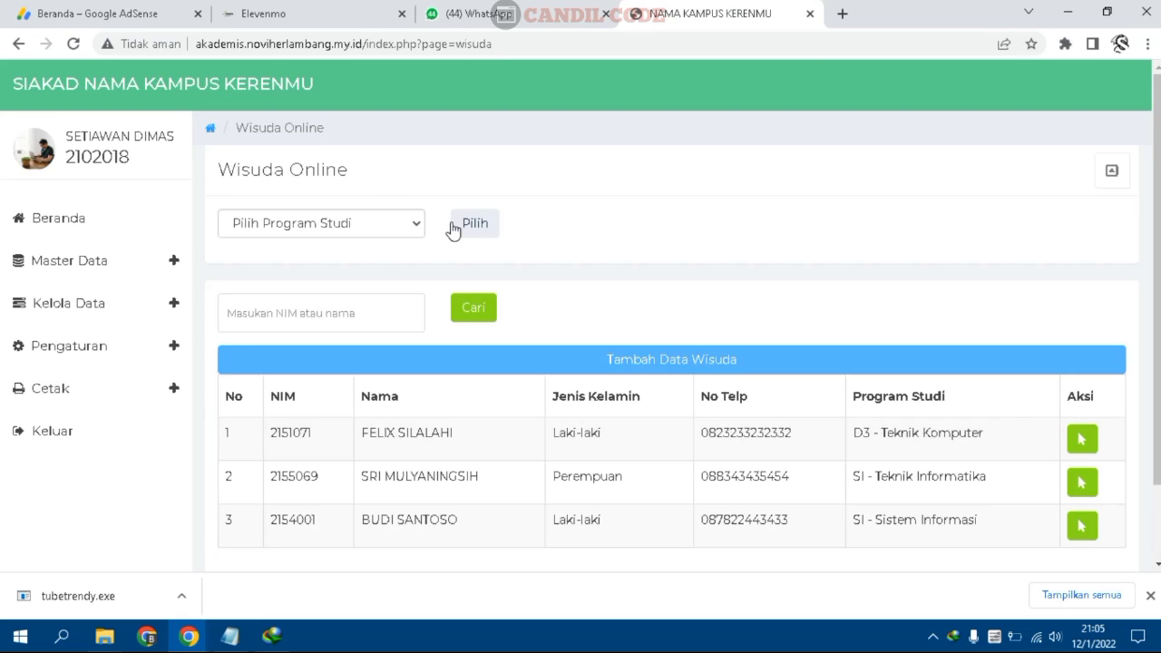
Filter the graduation list by the study program D3 - Komputerisasi Akuntansi
{"action": "left_click", "coordinate": [392, 229]}
{"action": "left_click", "coordinate": [352, 278]}
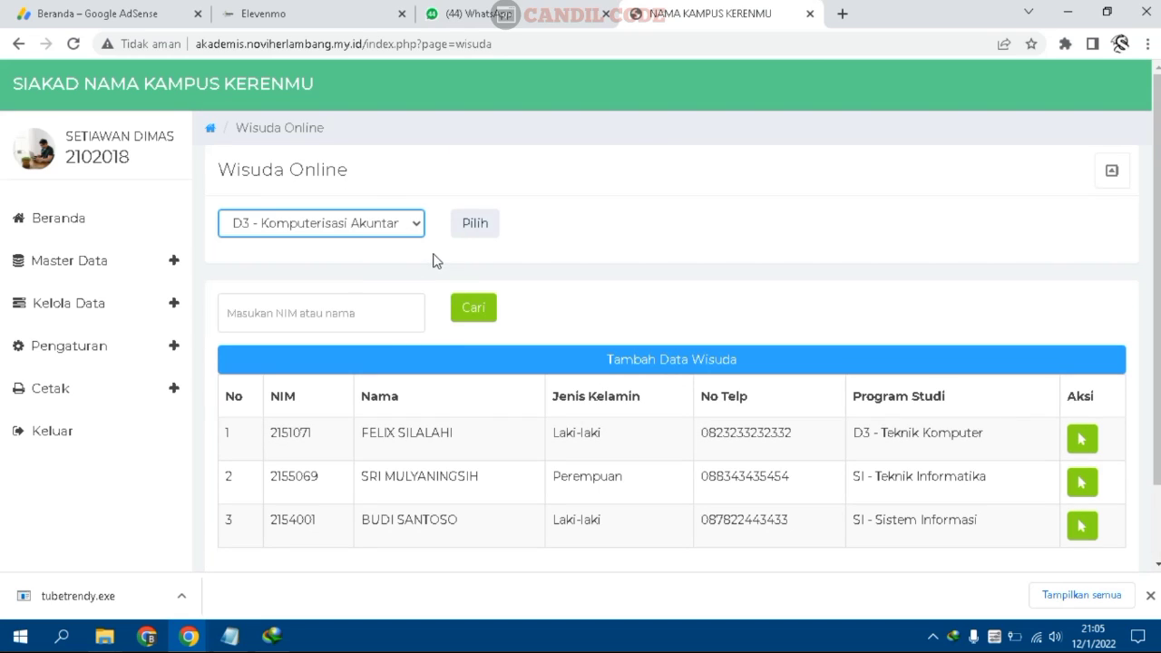
{"action": "left_click", "coordinate": [461, 232]}
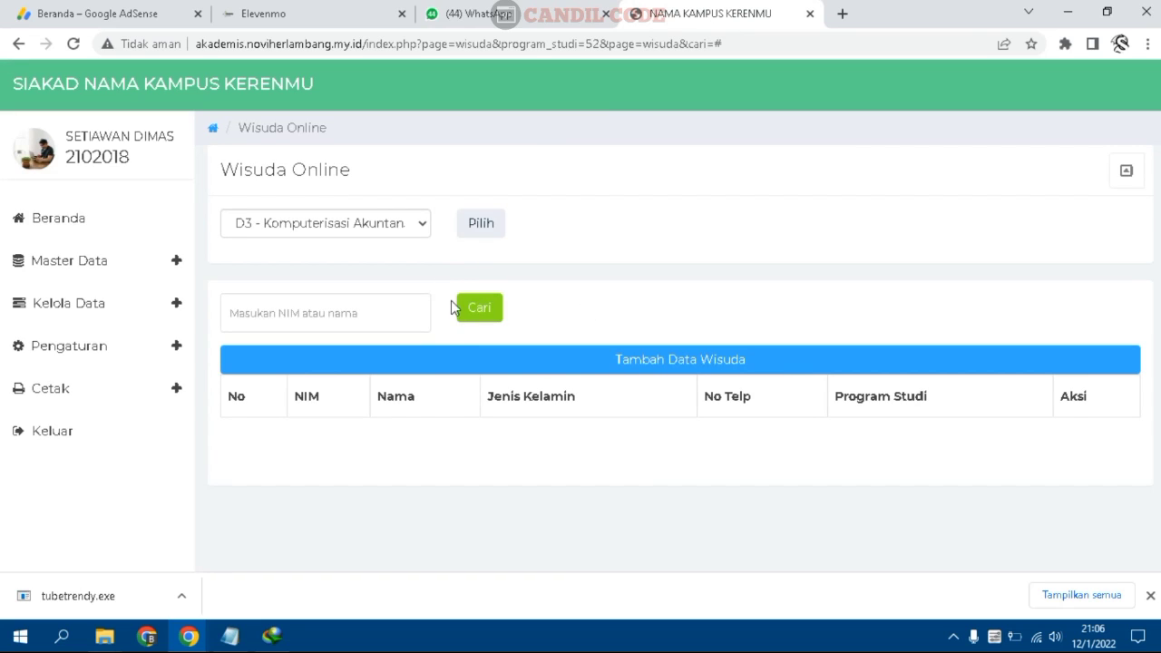
Filter the graduation list by the study program D3 - Teknik Komputer
{"action": "left_click", "coordinate": [356, 228]}
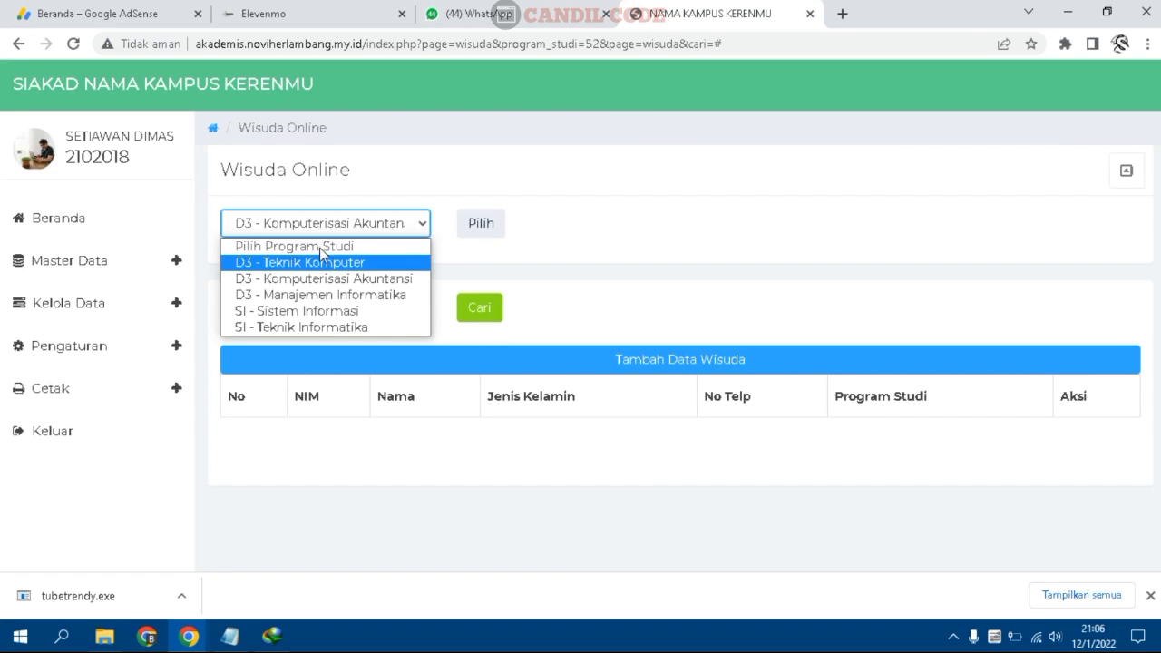
{"action": "left_click", "coordinate": [331, 265]}
{"action": "left_click", "coordinate": [483, 227]}
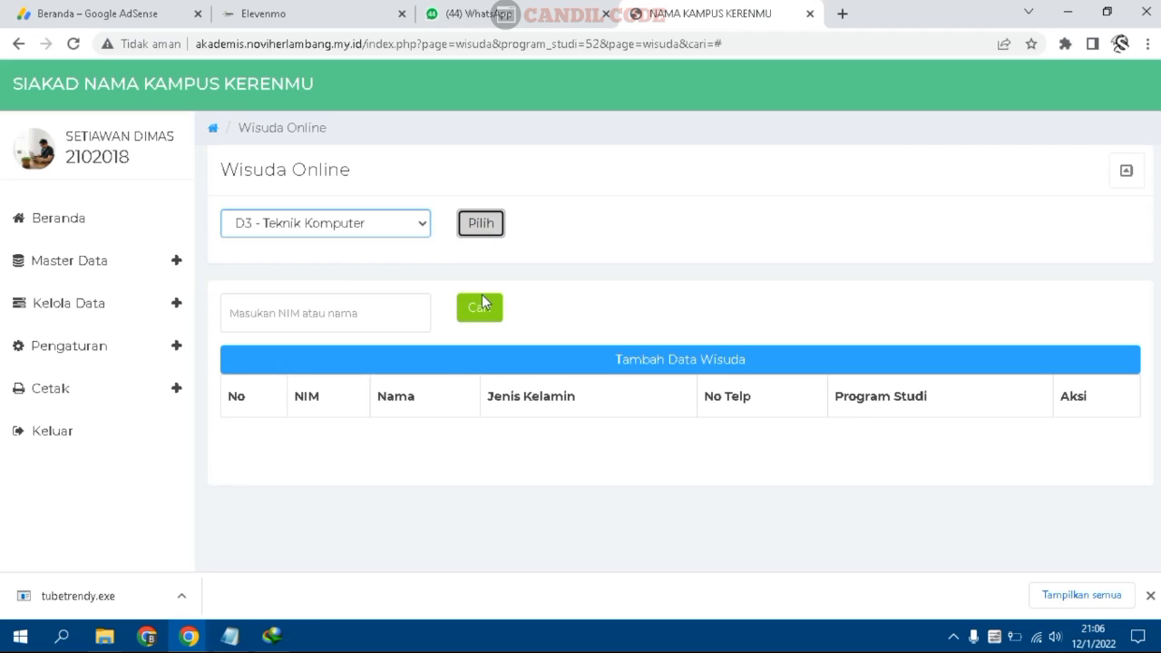
{"action": "left_click", "coordinate": [440, 352]}
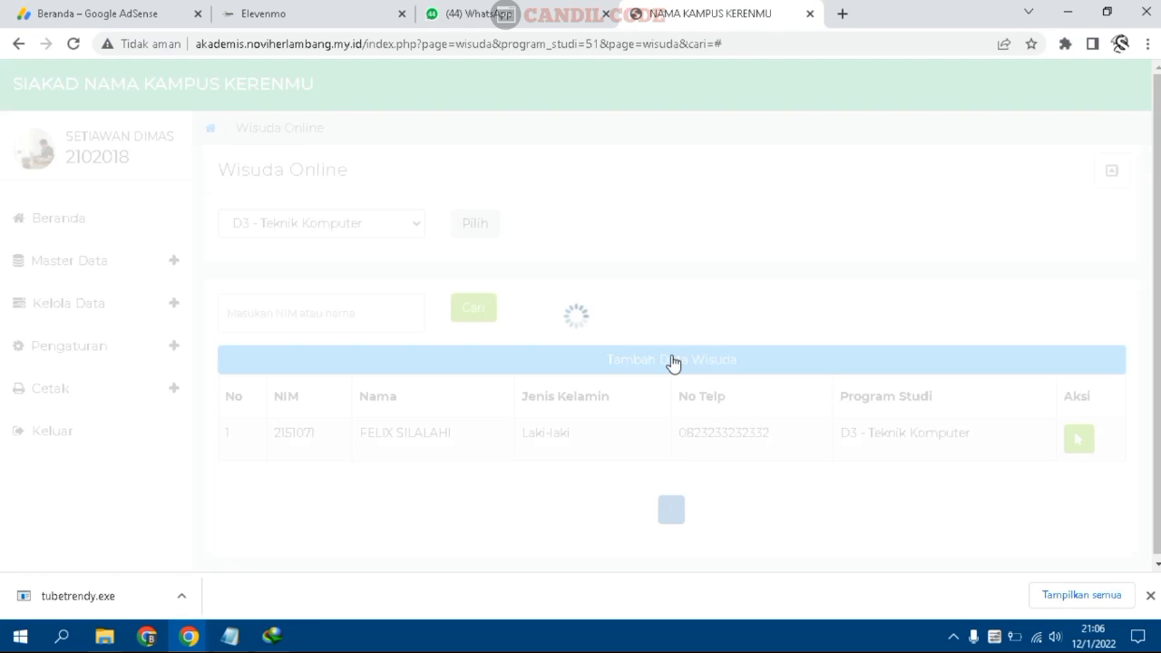
View all fields of the Detail Mahasiswa record for the listed D3 - Teknik Komputer student and close it
{"action": "left_click", "coordinate": [1079, 439]}
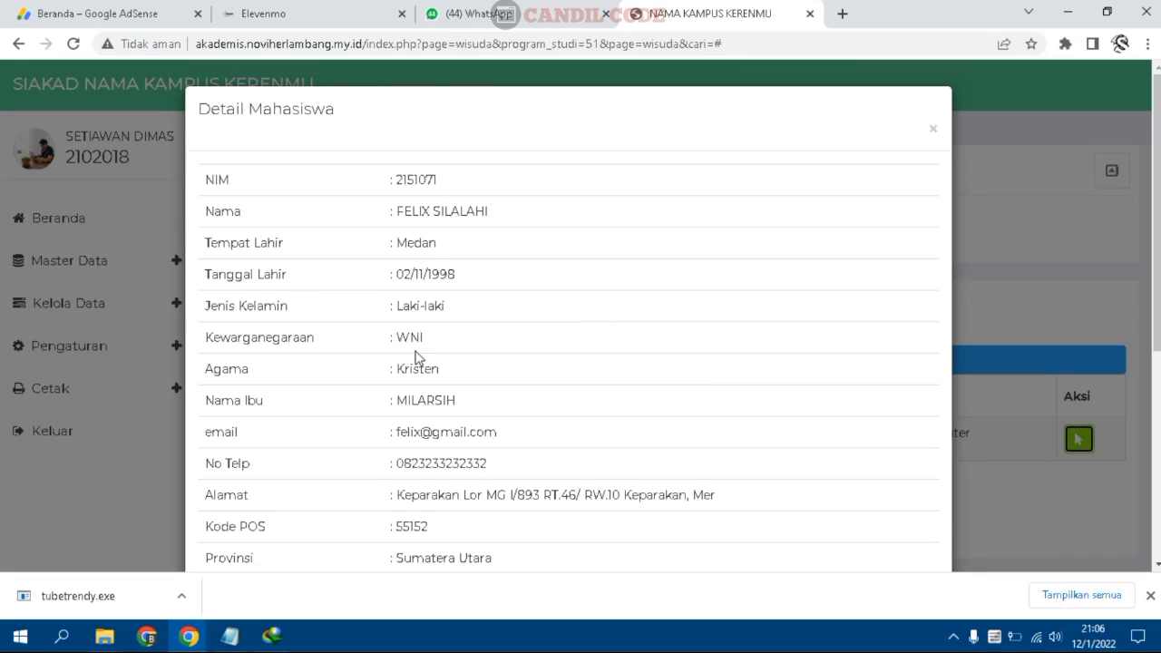
{"action": "scroll", "coordinate": [417, 363], "scroll_direction": "down", "scroll_amount": 4}
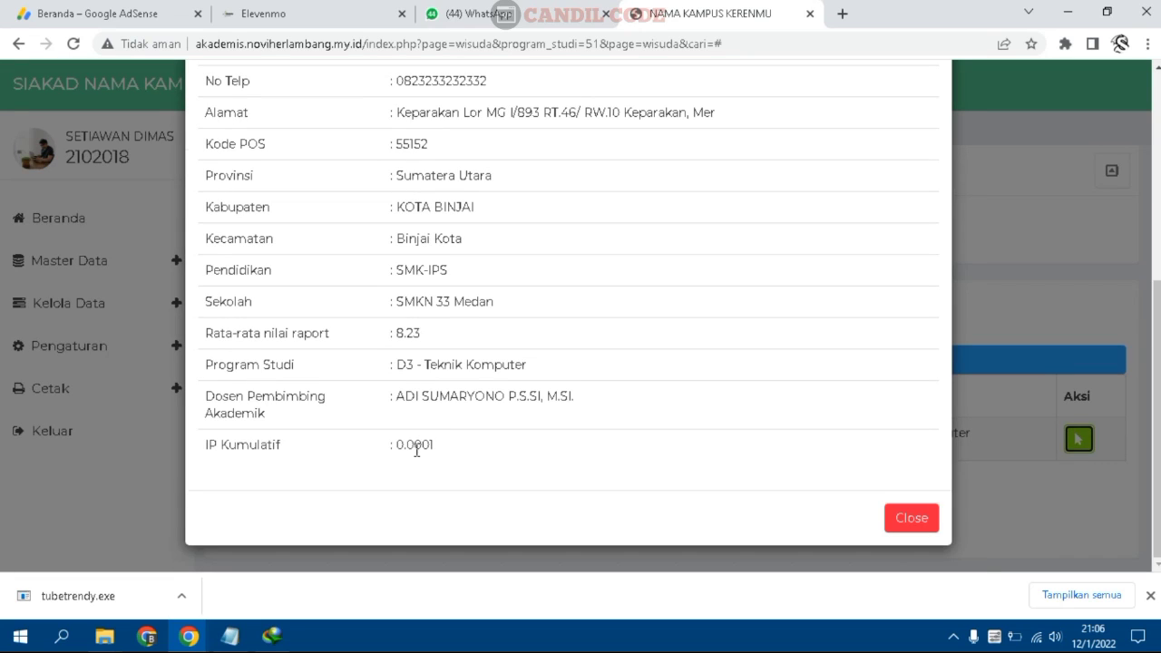
{"action": "scroll", "coordinate": [419, 446], "scroll_direction": "up", "scroll_amount": 4}
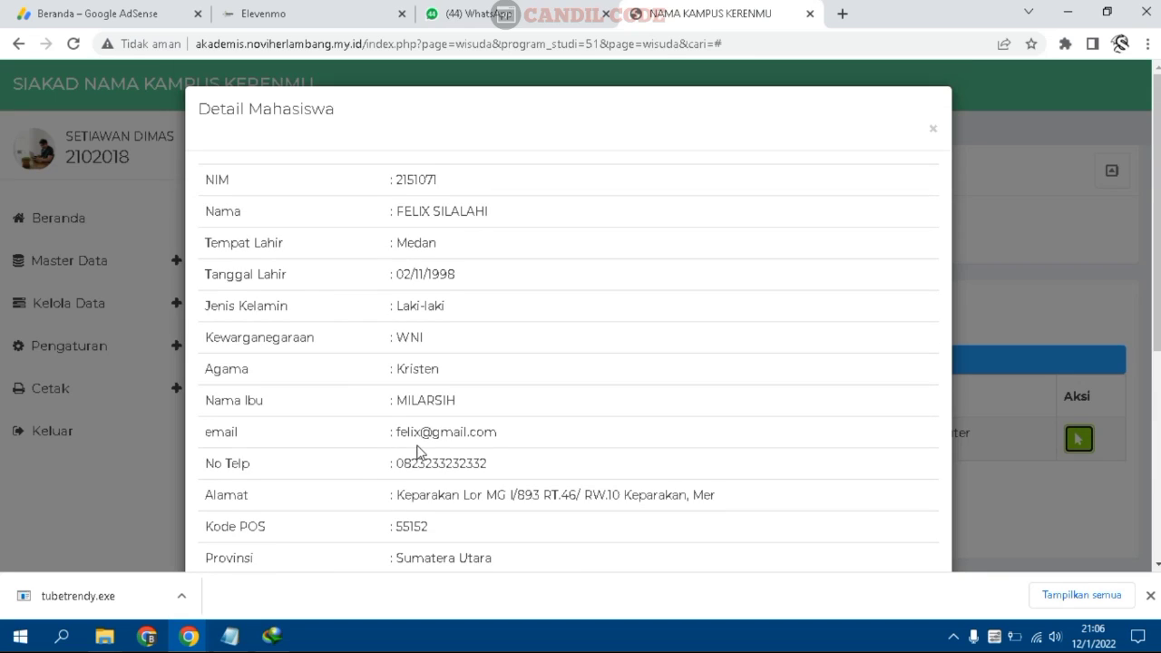
{"action": "scroll", "coordinate": [417, 451], "scroll_direction": "down", "scroll_amount": 4}
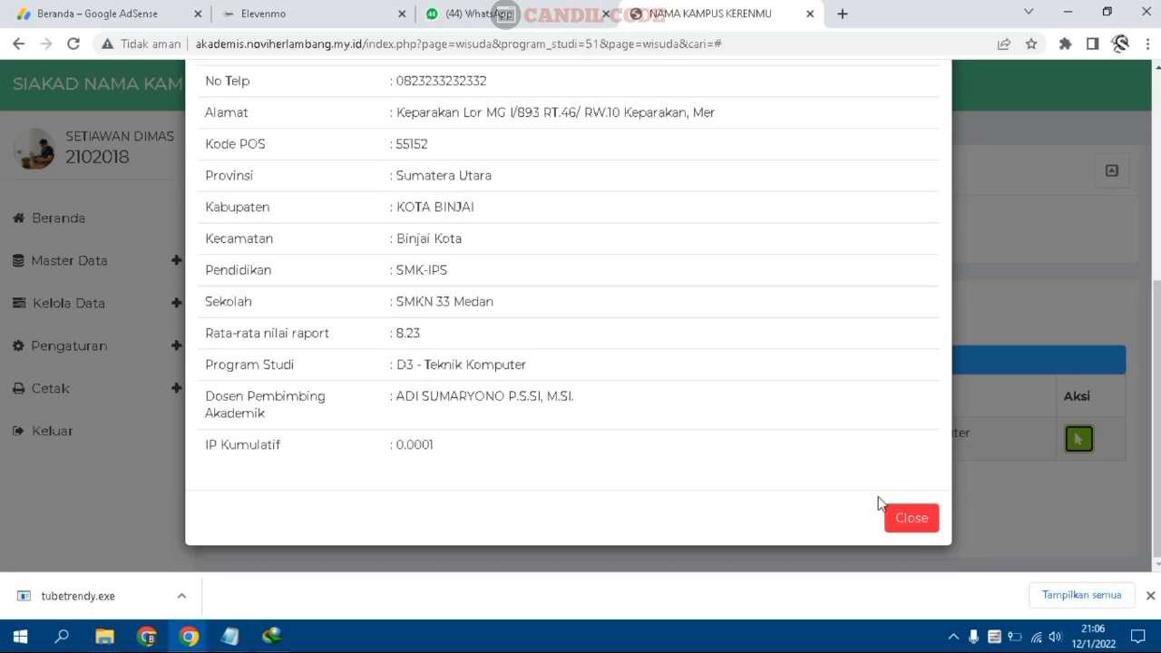
{"action": "left_click", "coordinate": [134, 339]}
Open the Pertanyaan Quisioner page of Kelola Data to view the questionnaire questions
{"action": "left_click", "coordinate": [124, 317]}
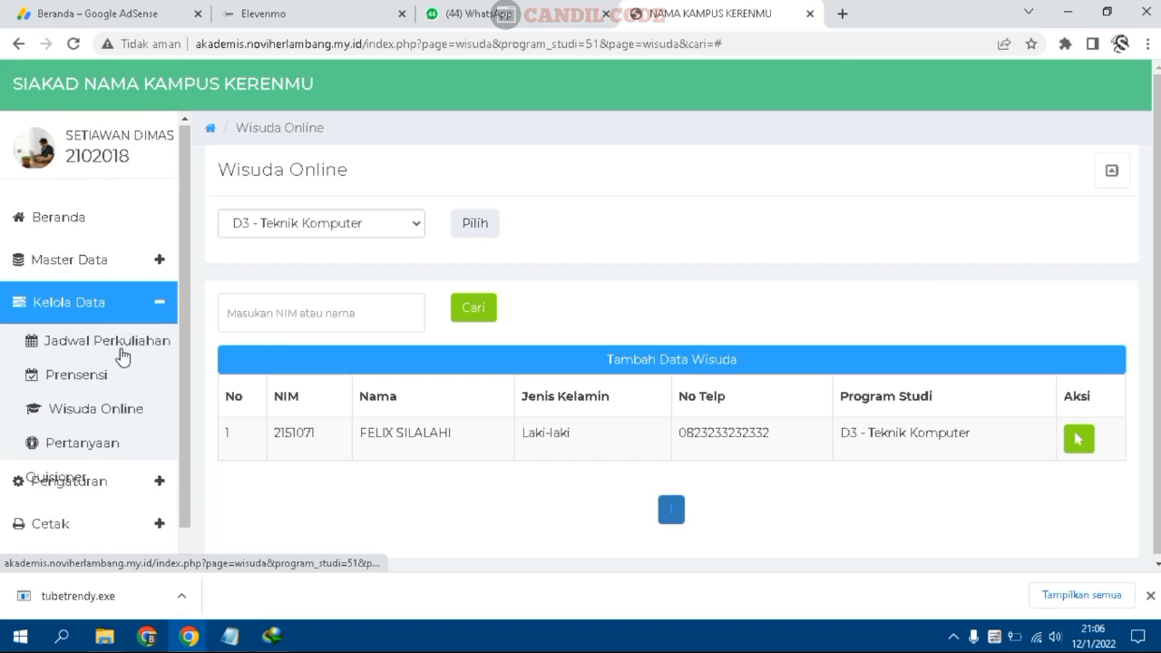
{"action": "scroll", "coordinate": [122, 356], "scroll_direction": "down", "scroll_amount": 1}
{"action": "left_click", "coordinate": [89, 414]}
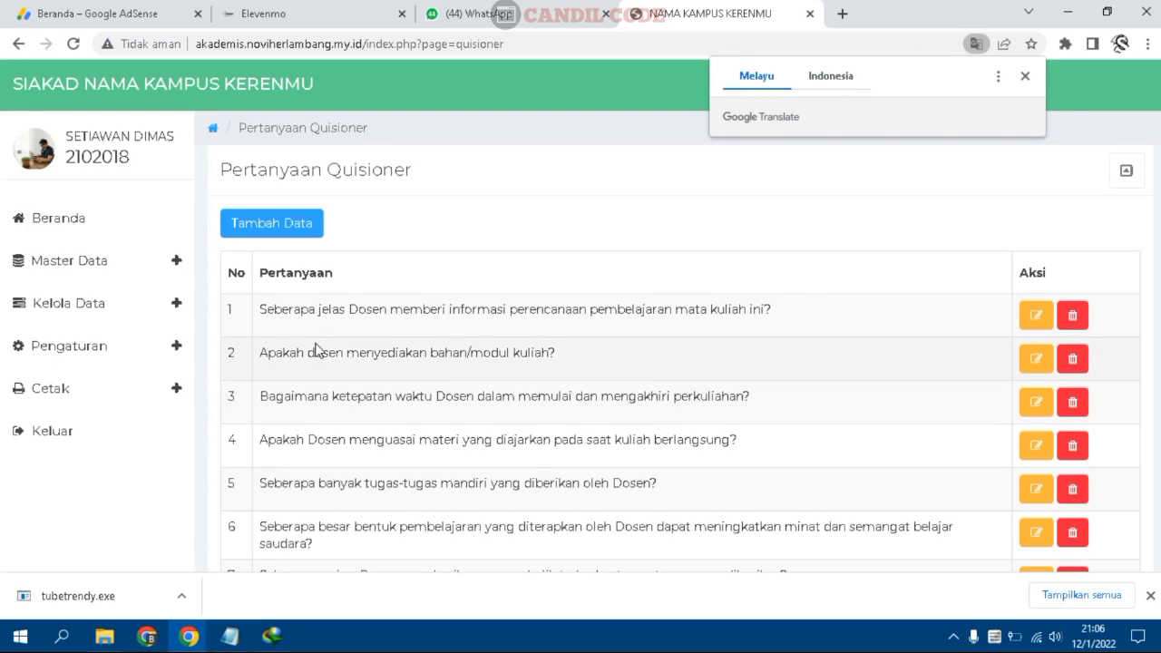
Expand the Kelola Data and Master Data sections and review the pages they contain
{"action": "left_click", "coordinate": [176, 307]}
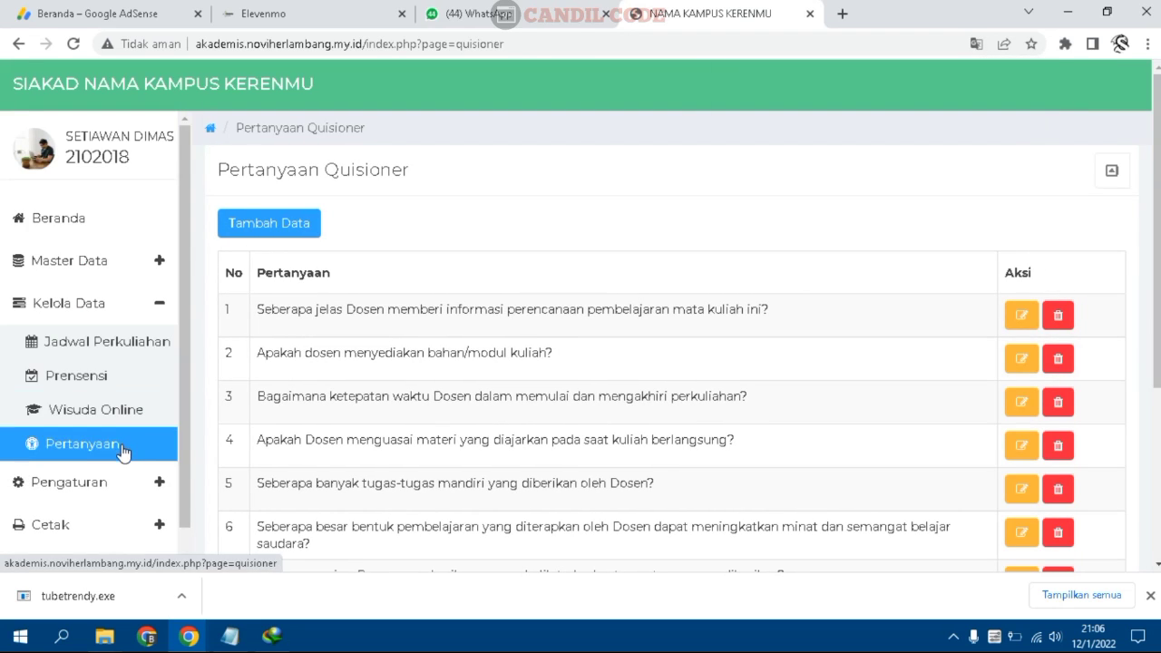
{"action": "left_click", "coordinate": [149, 263]}
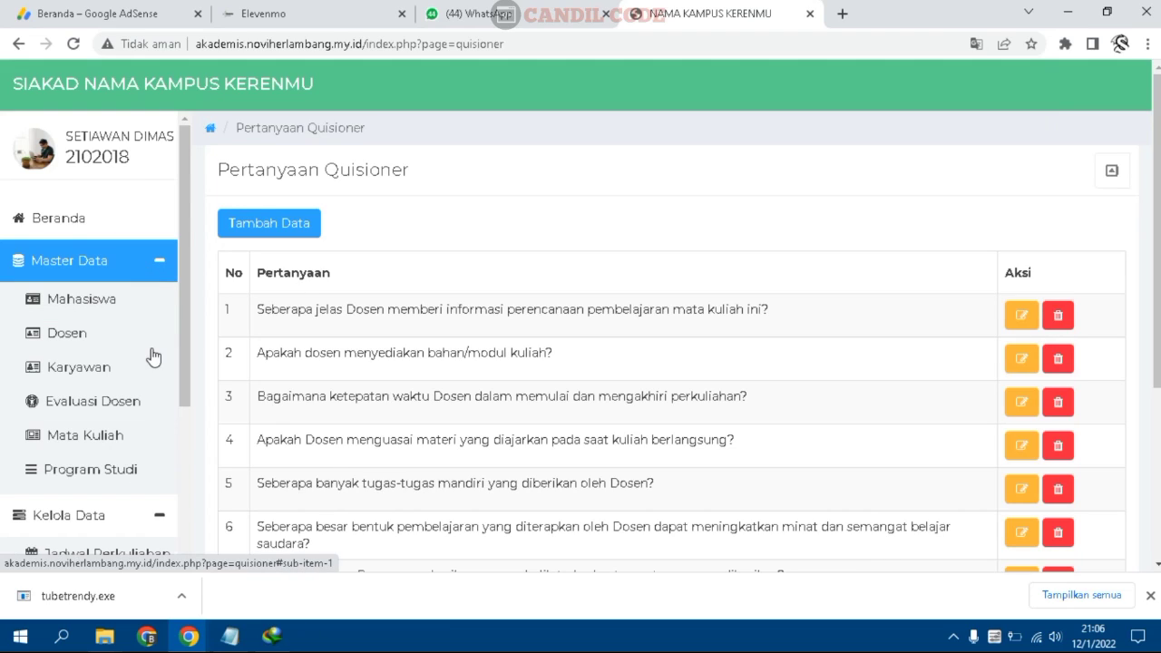
{"action": "scroll", "coordinate": [128, 491], "scroll_direction": "down", "scroll_amount": 1}
{"action": "scroll", "coordinate": [128, 491], "scroll_direction": "down", "scroll_amount": 3}
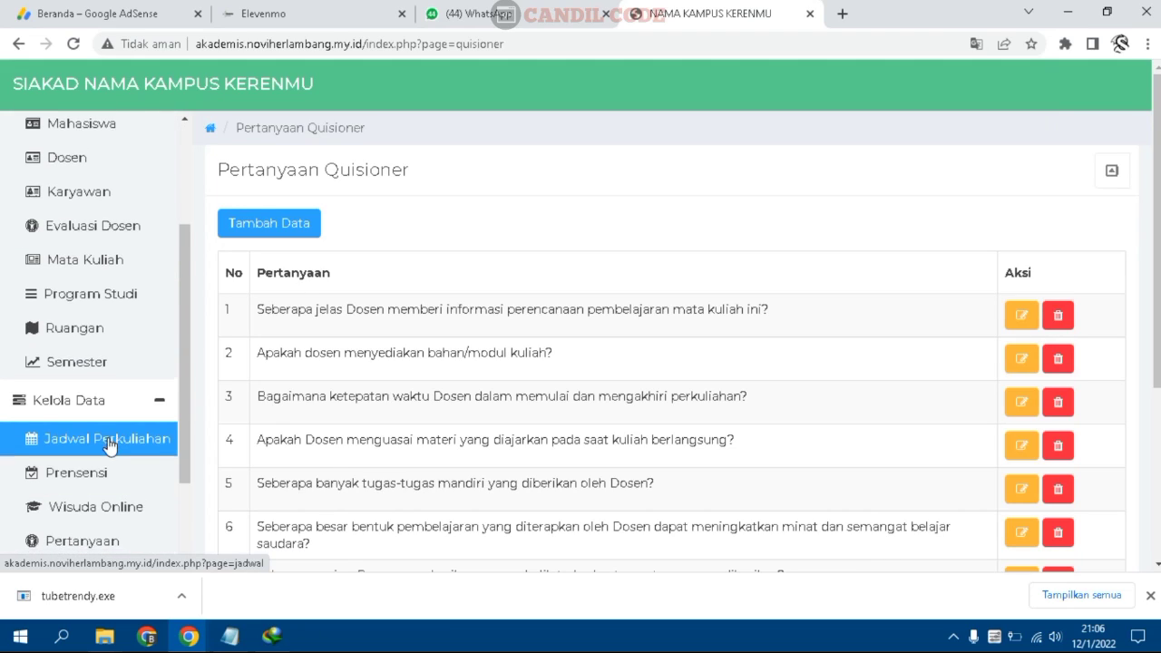
{"action": "scroll", "coordinate": [36, 446], "scroll_direction": "down", "scroll_amount": 2}
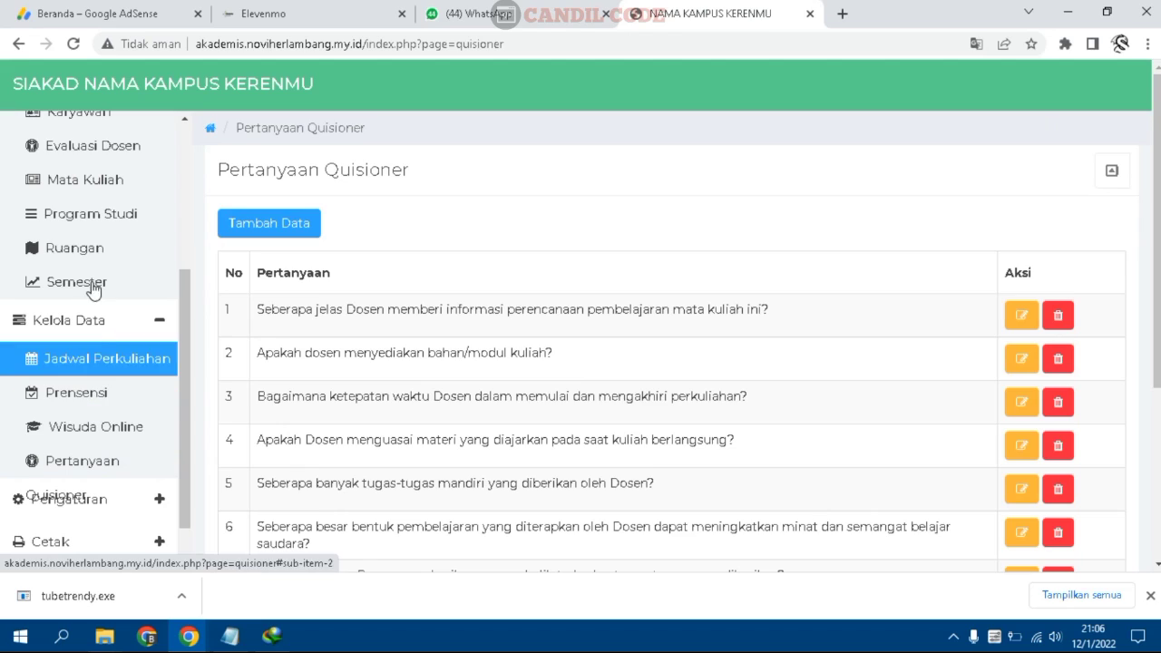
{"action": "scroll", "coordinate": [93, 275], "scroll_direction": "up", "scroll_amount": 3}
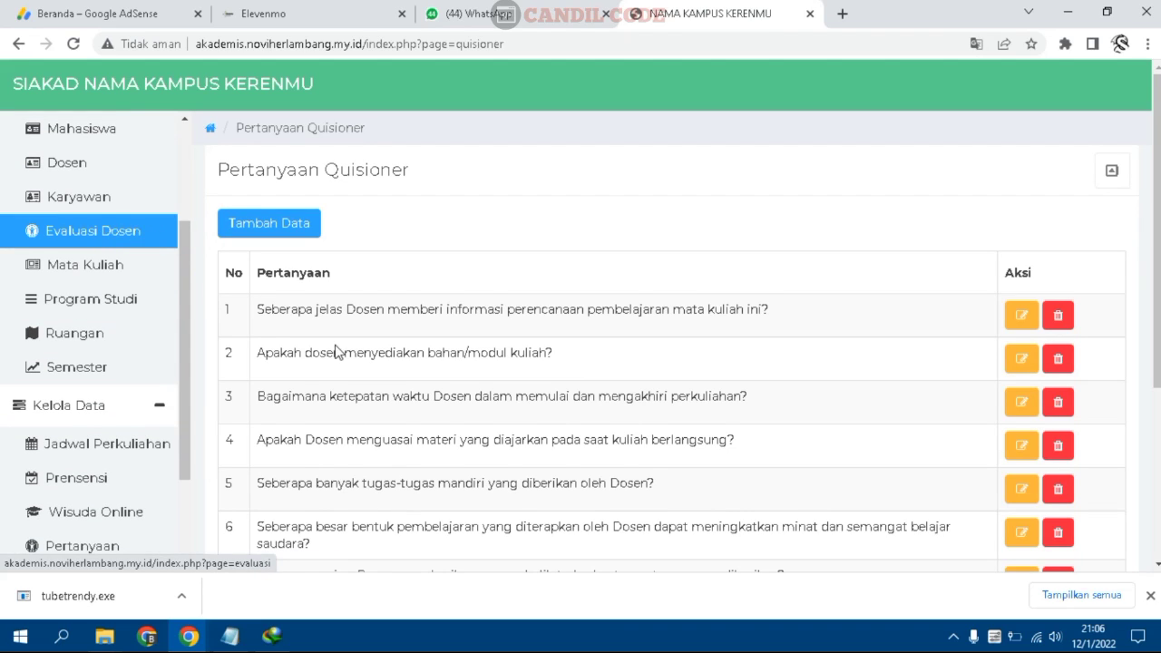
Look through the questionnaire questions on the lecturers, and collapse the Master Data section
{"action": "scroll", "coordinate": [363, 314], "scroll_direction": "down", "scroll_amount": 1}
{"action": "scroll", "coordinate": [363, 330], "scroll_direction": "up", "scroll_amount": 1}
{"action": "scroll", "coordinate": [272, 307], "scroll_direction": "down", "scroll_amount": 1}
{"action": "scroll", "coordinate": [269, 307], "scroll_direction": "up", "scroll_amount": 1}
{"action": "scroll", "coordinate": [272, 313], "scroll_direction": "down", "scroll_amount": 3}
{"action": "scroll", "coordinate": [128, 276], "scroll_direction": "up", "scroll_amount": 3}
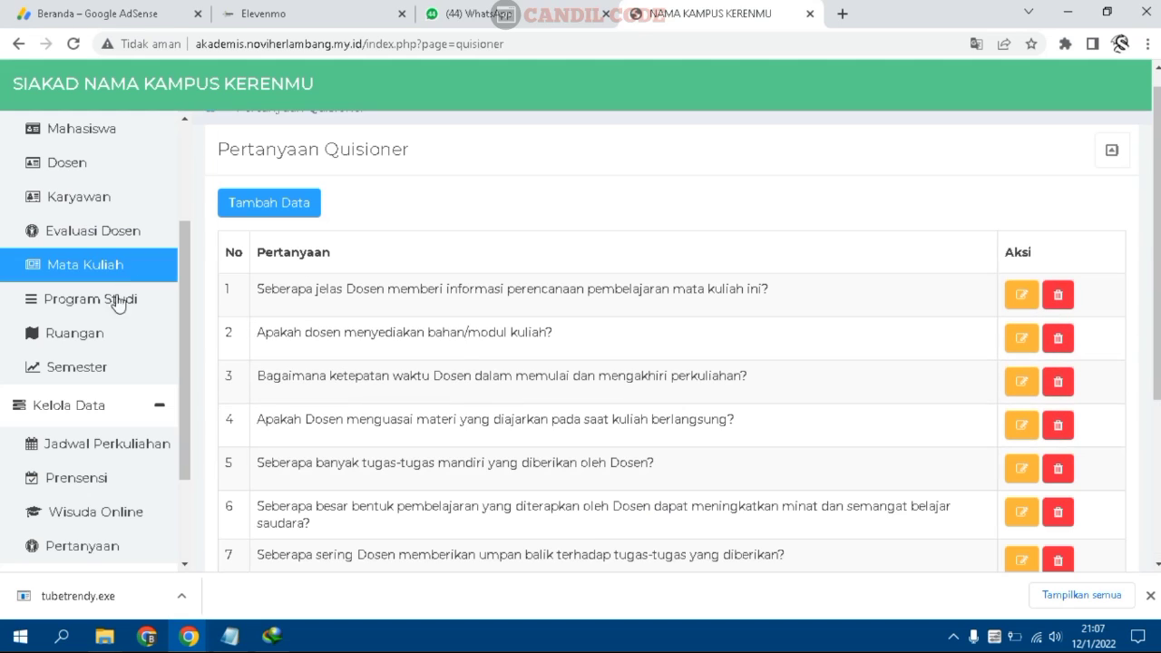
{"action": "scroll", "coordinate": [131, 269], "scroll_direction": "up", "scroll_amount": 3}
{"action": "left_click", "coordinate": [135, 265]}
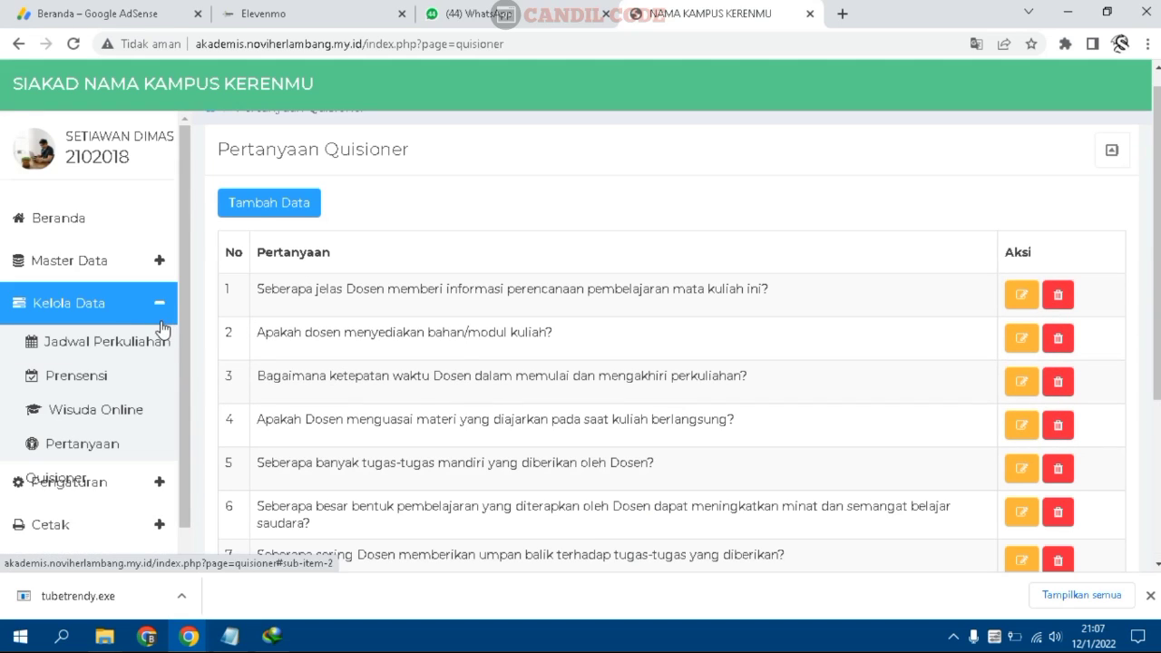
Collapse the Kelola Data section and open the KRS Mahasiswa page of Pengaturan
{"action": "left_click", "coordinate": [154, 319]}
{"action": "scroll", "coordinate": [155, 318], "scroll_direction": "down", "scroll_amount": 1}
{"action": "left_click", "coordinate": [160, 345]}
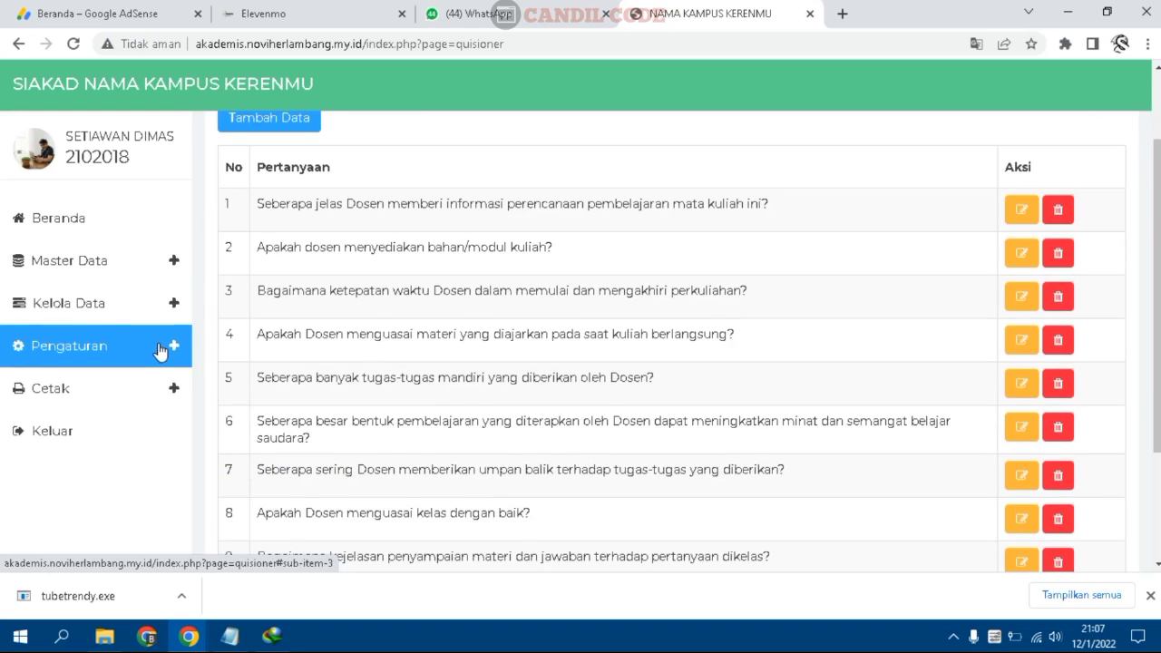
{"action": "scroll", "coordinate": [136, 399], "scroll_direction": "down", "scroll_amount": 2}
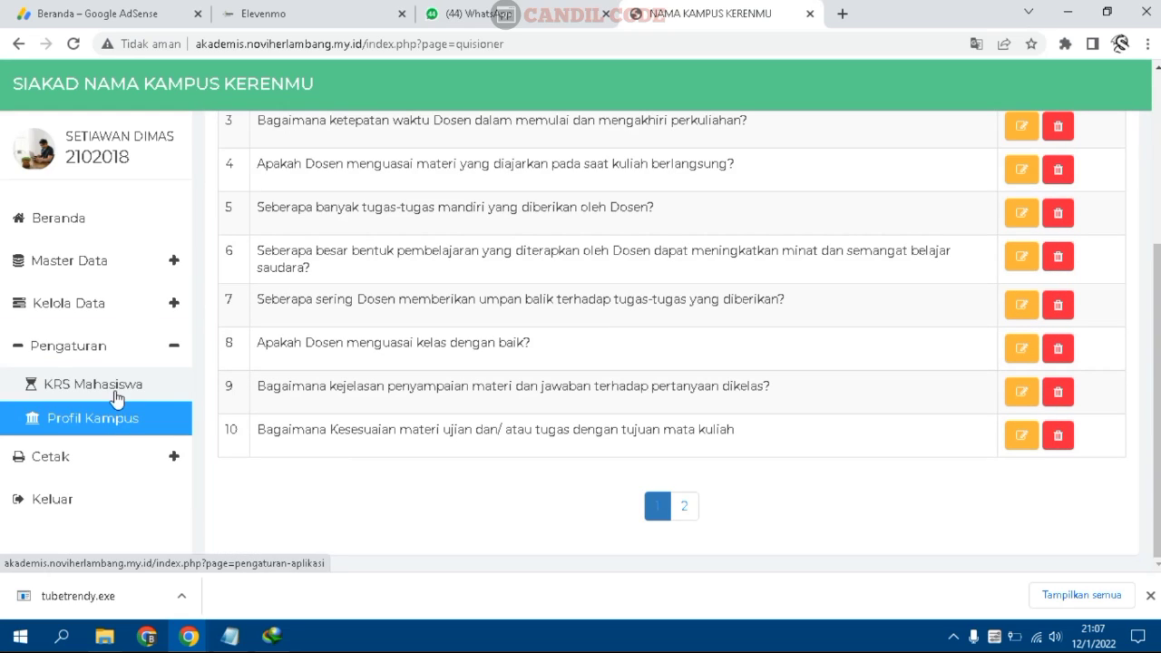
{"action": "left_click", "coordinate": [133, 398]}
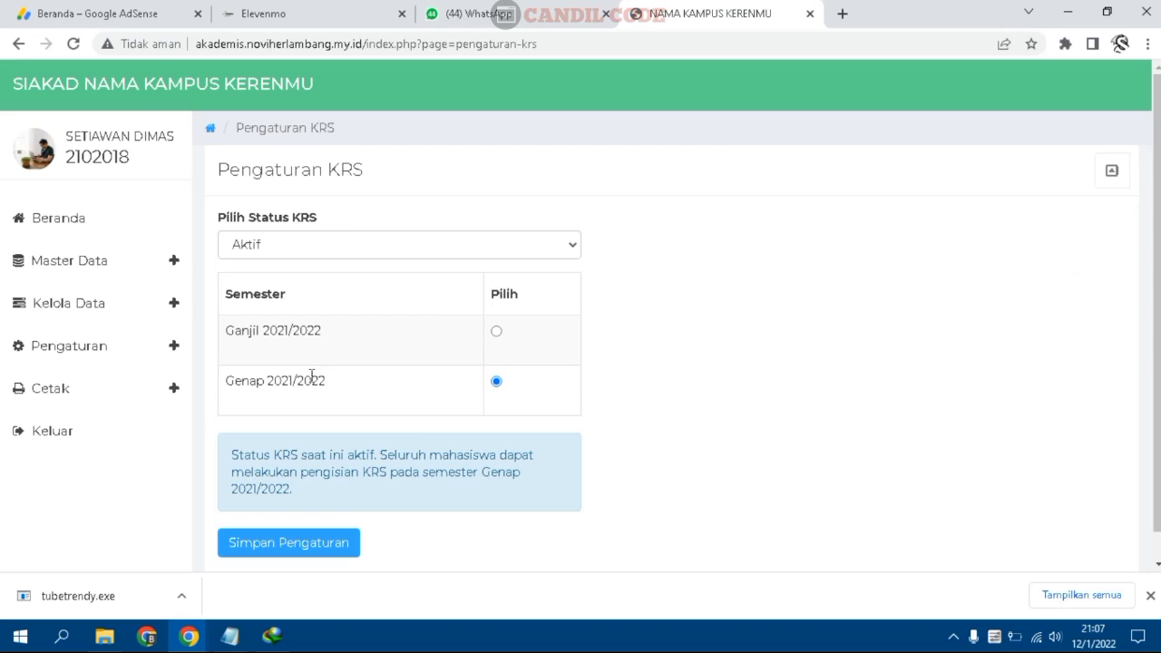
Review the KRS status choices and the semester selection on the Pengaturan KRS page
{"action": "scroll", "coordinate": [311, 375], "scroll_direction": "down", "scroll_amount": 1}
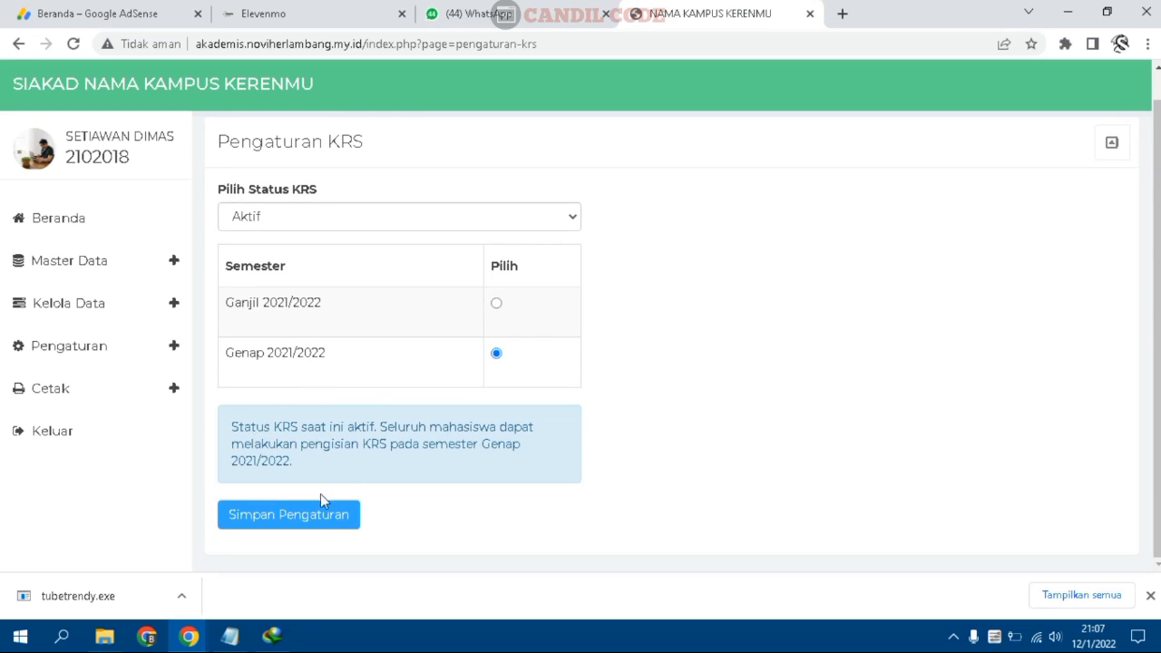
{"action": "left_click", "coordinate": [334, 227]}
{"action": "left_click", "coordinate": [302, 217]}
Open the Profil Kampus page of Pengaturan and look through the campus profile fields down to the logo
{"action": "left_click", "coordinate": [153, 362]}
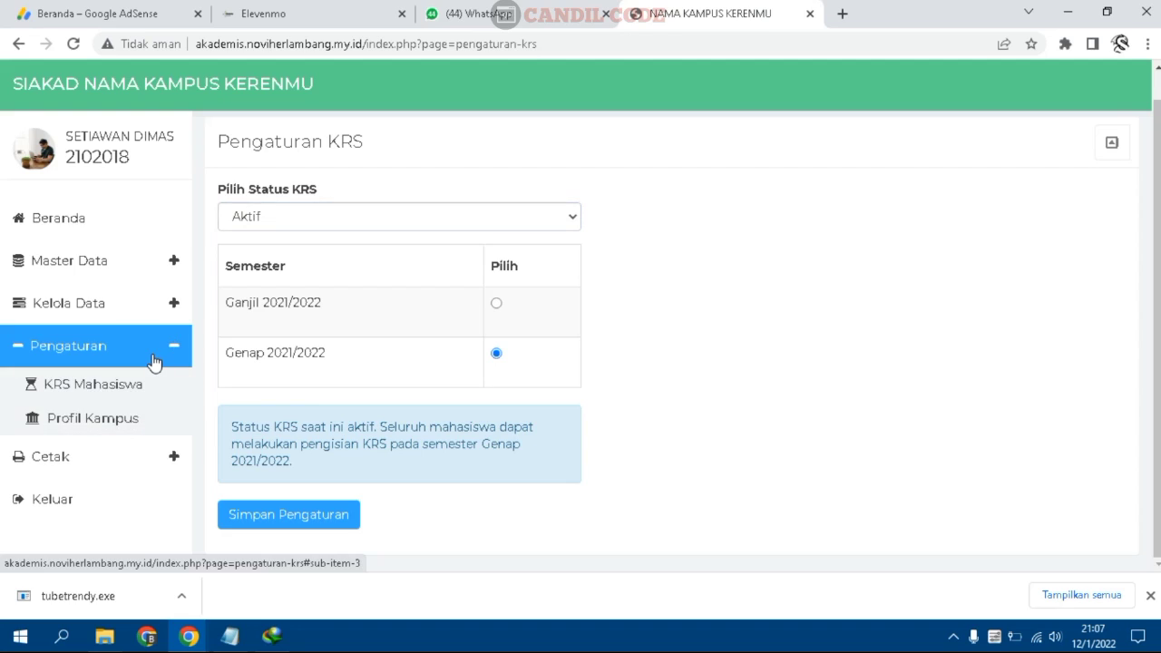
{"action": "left_click", "coordinate": [145, 424]}
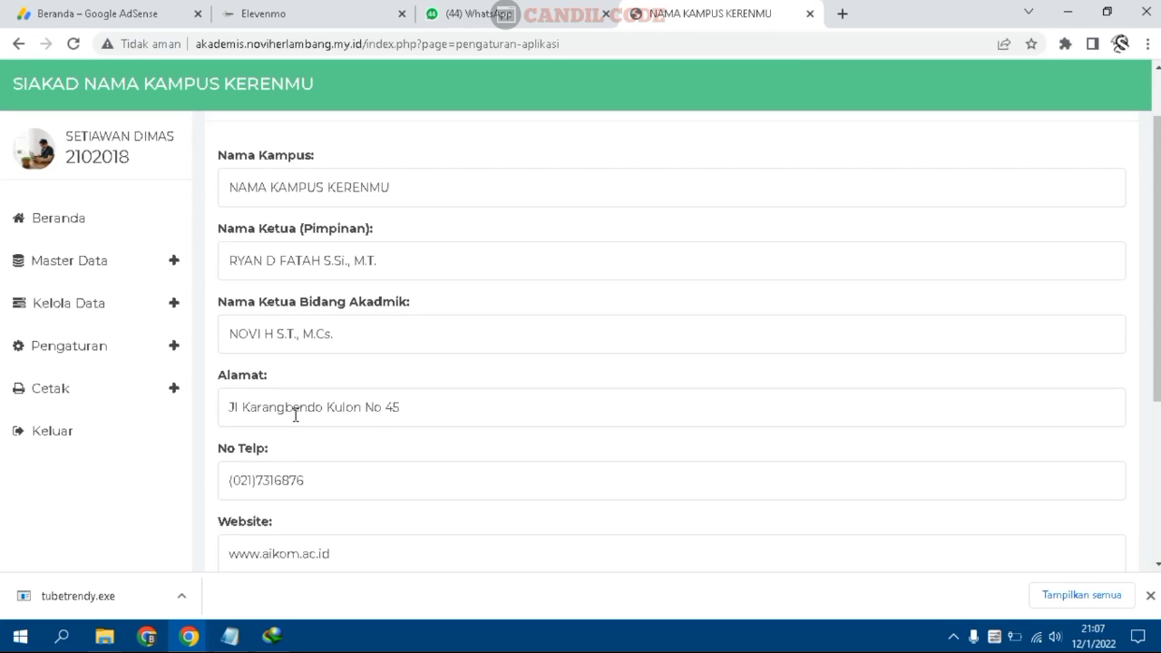
{"action": "scroll", "coordinate": [294, 415], "scroll_direction": "down", "scroll_amount": 3}
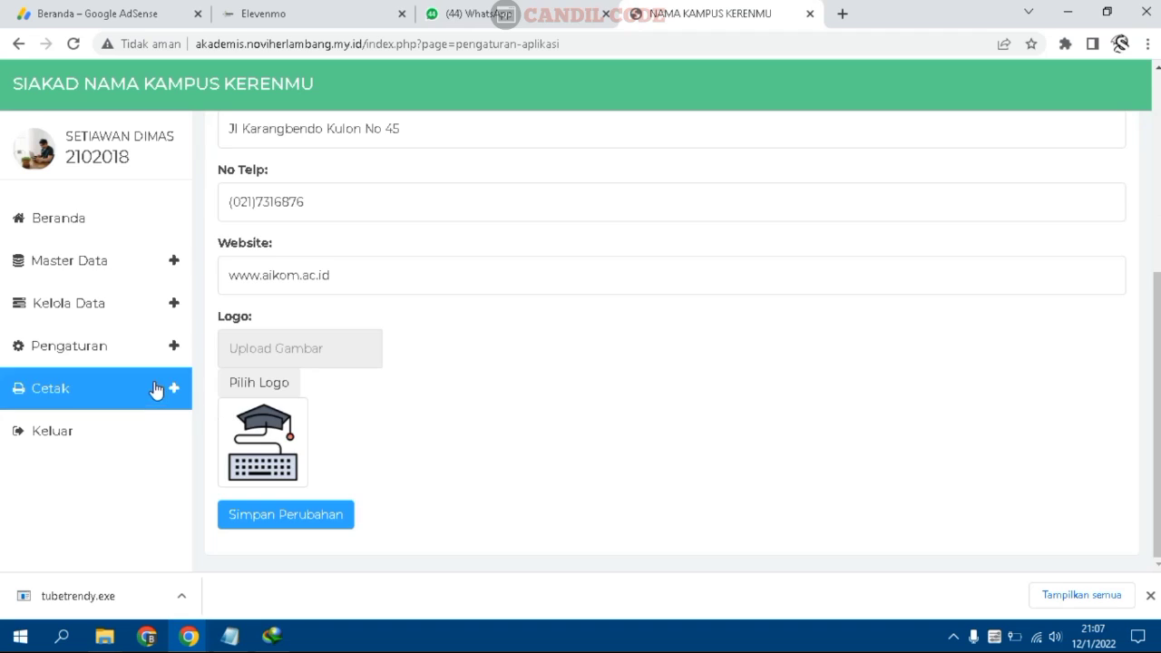
Open the KRS Mahasiswa page of Cetak and look through its list of students with print options
{"action": "left_click", "coordinate": [153, 356]}
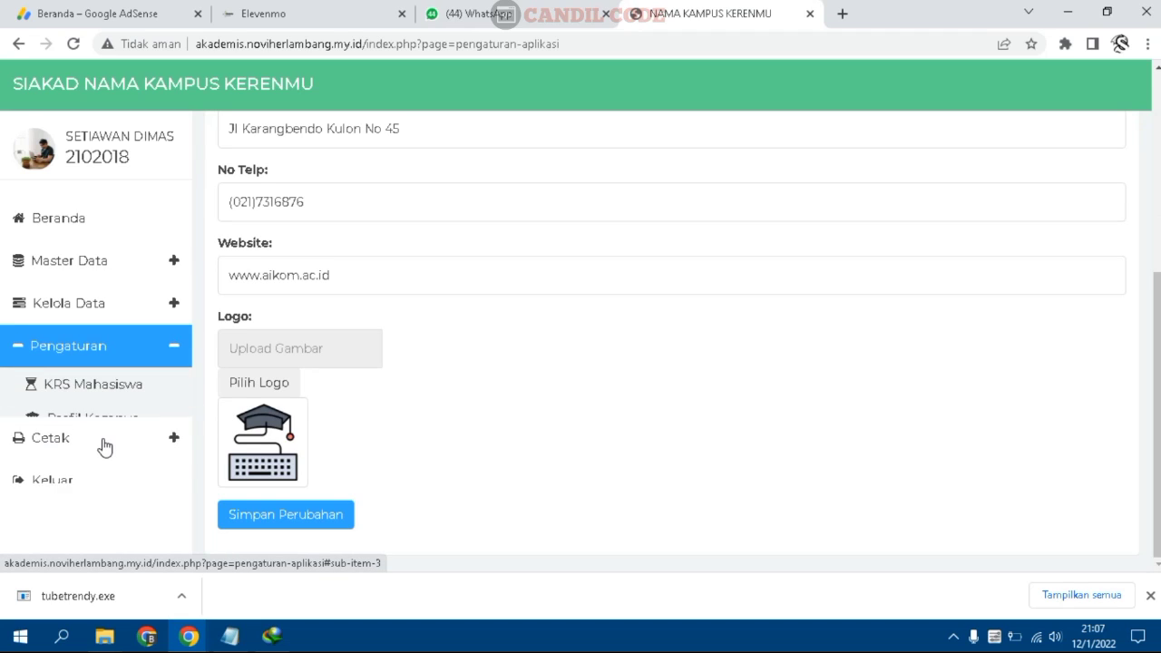
{"action": "left_click", "coordinate": [112, 456]}
{"action": "scroll", "coordinate": [115, 459], "scroll_direction": "down", "scroll_amount": 1}
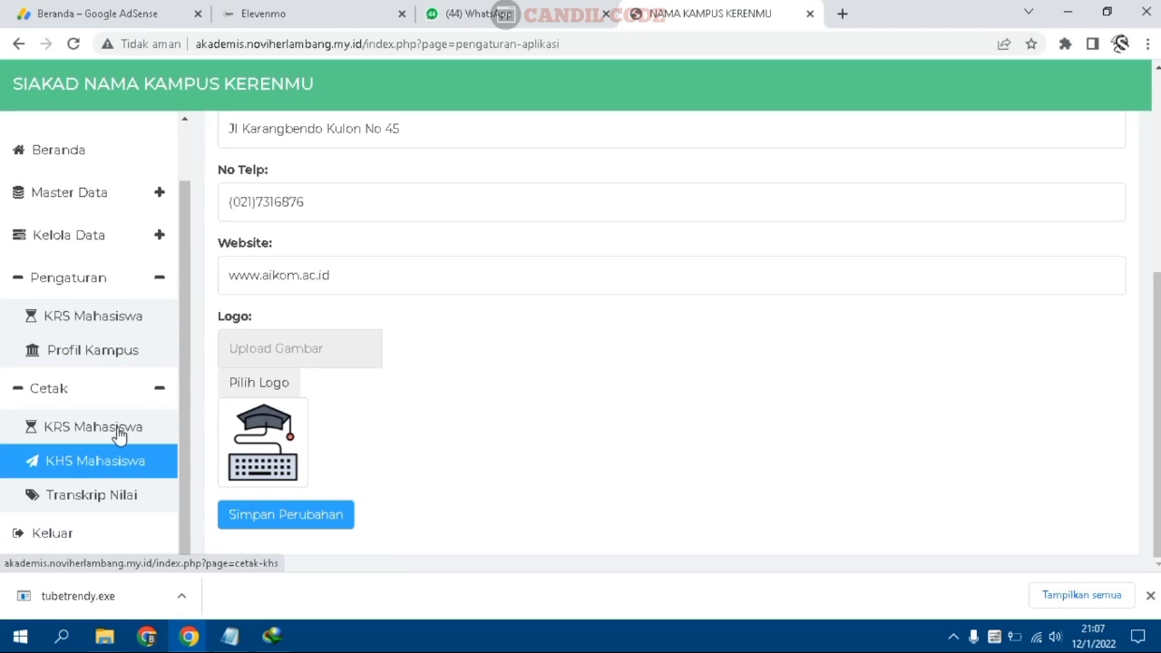
{"action": "left_click", "coordinate": [86, 439]}
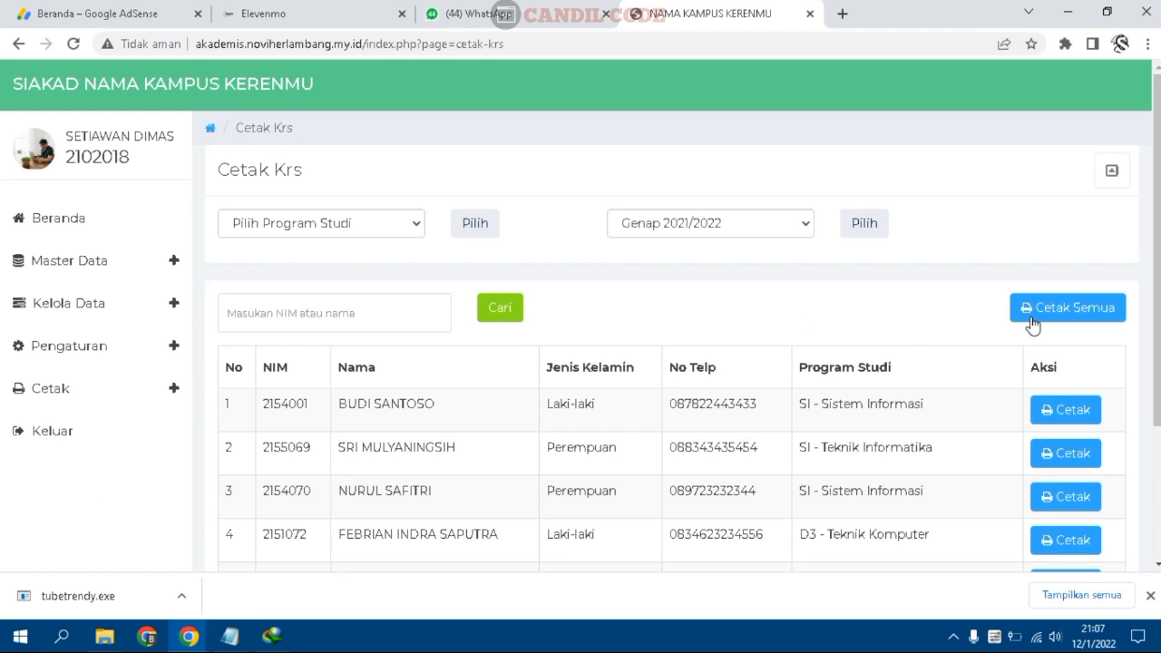
{"action": "scroll", "coordinate": [1067, 311], "scroll_direction": "down", "scroll_amount": 2}
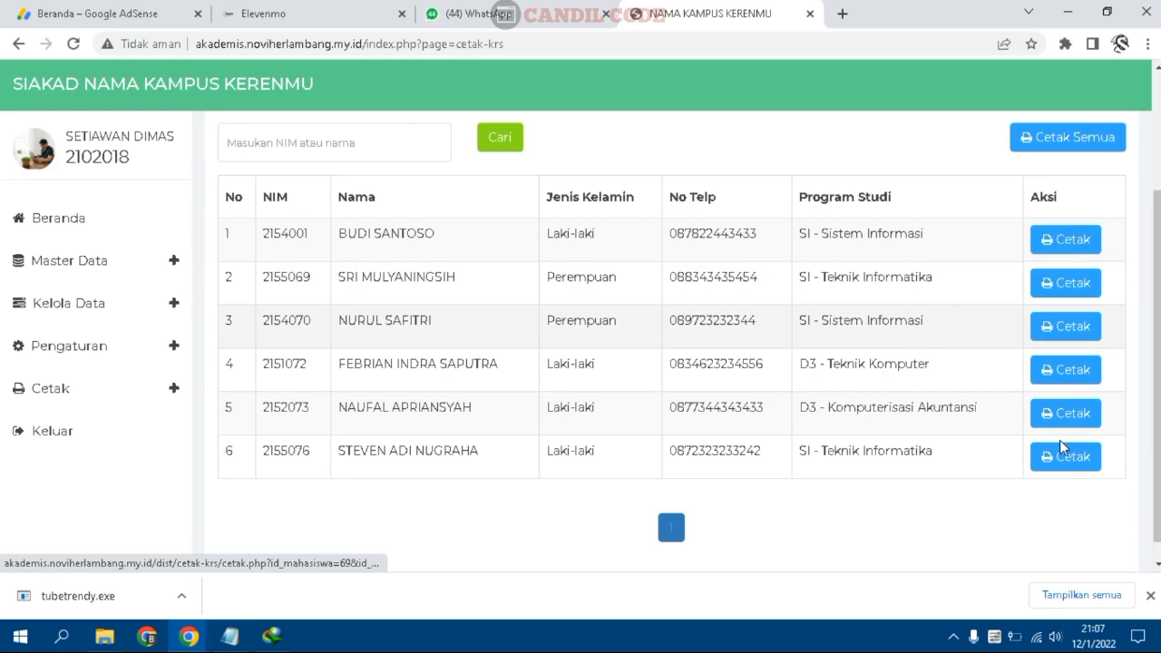
{"action": "scroll", "coordinate": [376, 424], "scroll_direction": "down", "scroll_amount": 1}
{"action": "scroll", "coordinate": [377, 424], "scroll_direction": "up", "scroll_amount": 3}
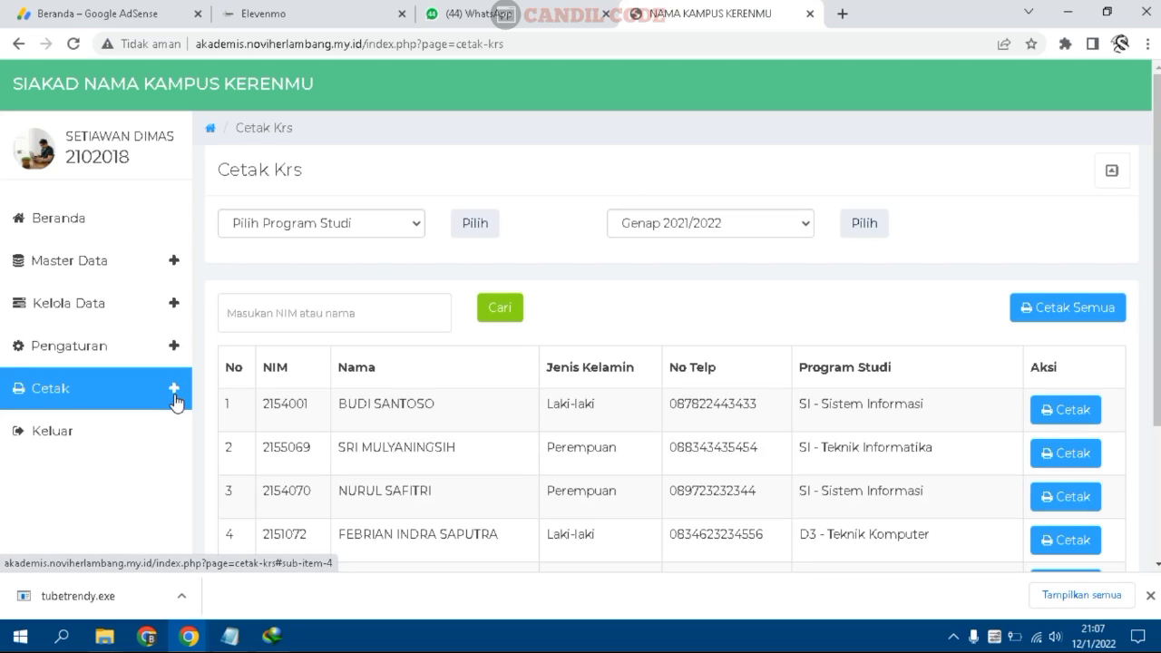
Open the KHS Mahasiswa page of Cetak and view its list of students
{"action": "left_click", "coordinate": [176, 402]}
{"action": "left_click", "coordinate": [114, 464]}
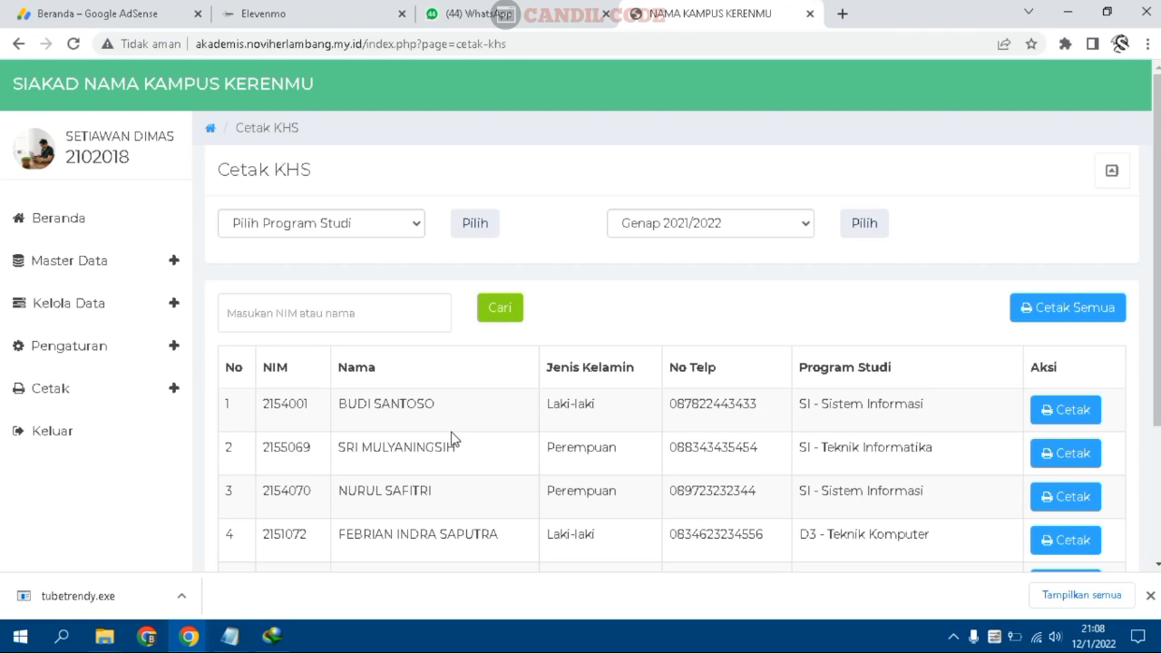
{"action": "scroll", "coordinate": [453, 438], "scroll_direction": "down", "scroll_amount": 1}
Open the Transkrip Nilai page of Cetak and look through the whole student list
{"action": "left_click", "coordinate": [155, 400]}
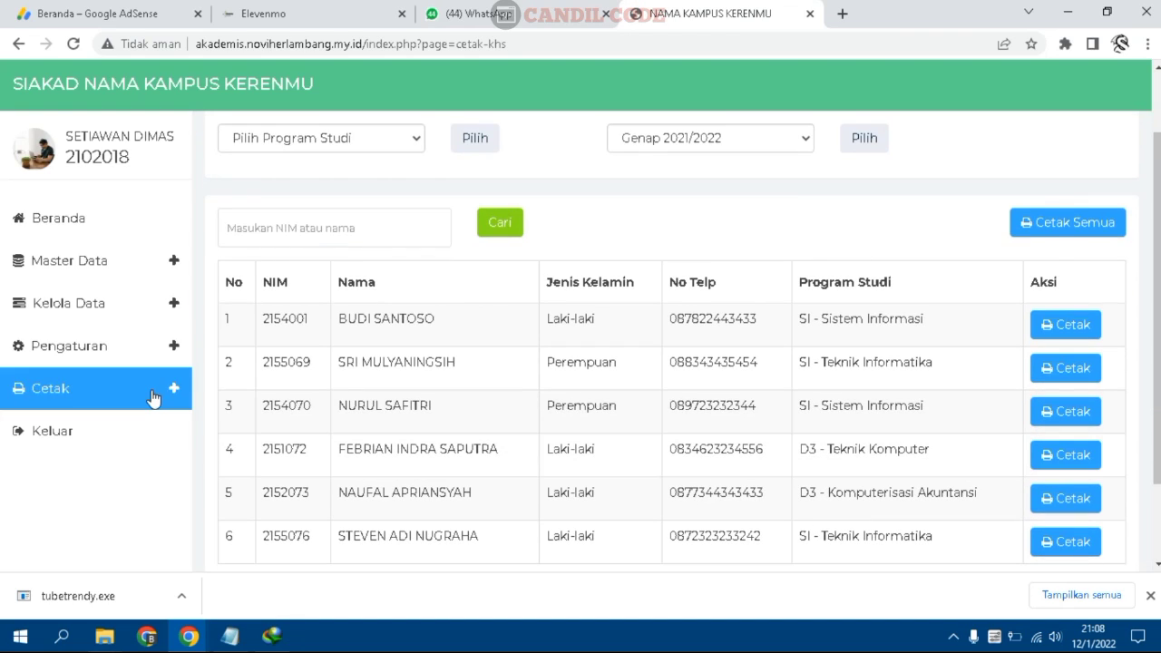
{"action": "left_click", "coordinate": [85, 519]}
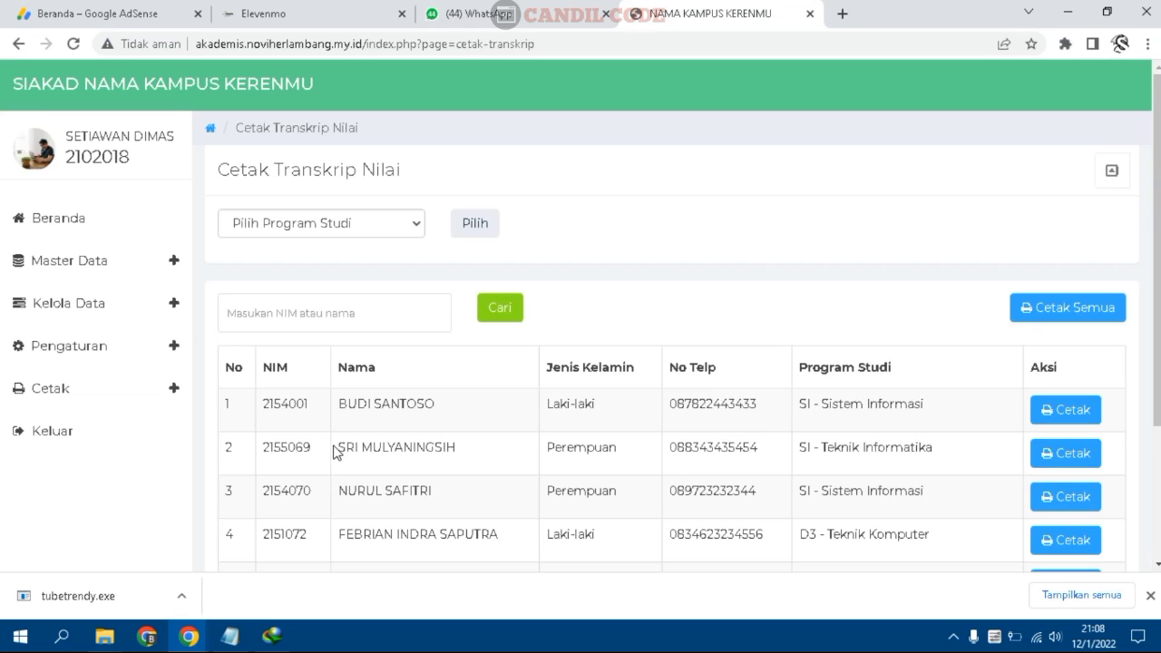
{"action": "scroll", "coordinate": [332, 448], "scroll_direction": "down", "scroll_amount": 3}
{"action": "scroll", "coordinate": [28, 314], "scroll_direction": "up", "scroll_amount": 3}
Log out of the employee account and copy the Dosen login number from the untitled Notepad note
{"action": "left_click", "coordinate": [113, 437]}
{"action": "key", "text": "Return"}
{"action": "mouse_move", "coordinate": [226, 646]}
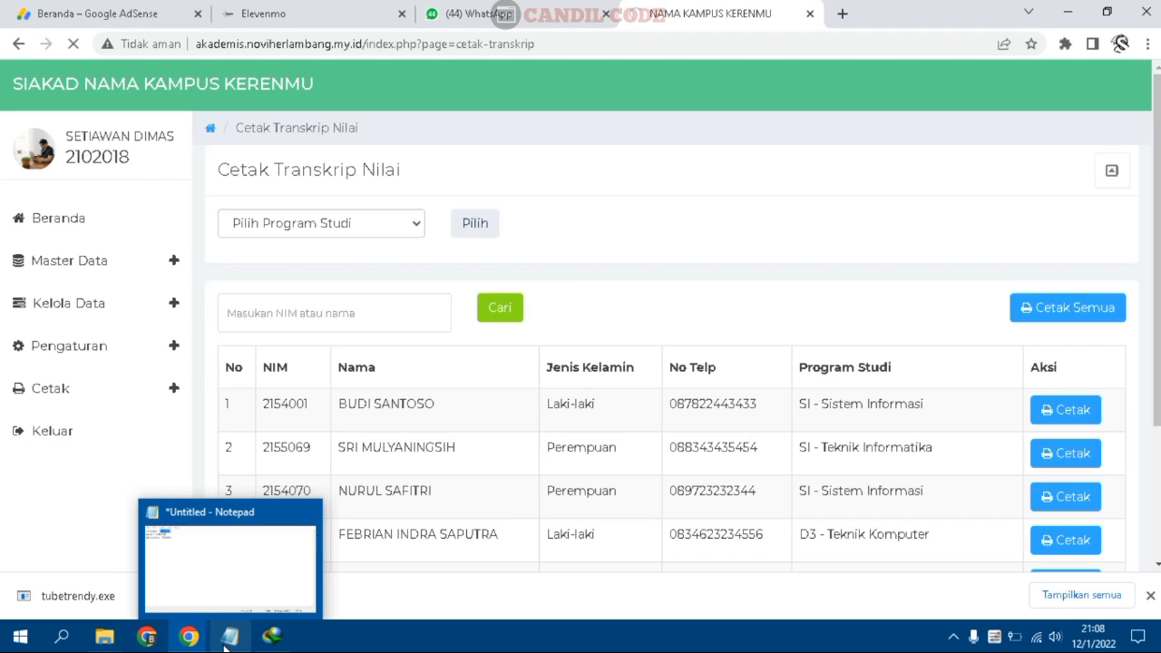
{"action": "left_click", "coordinate": [226, 646]}
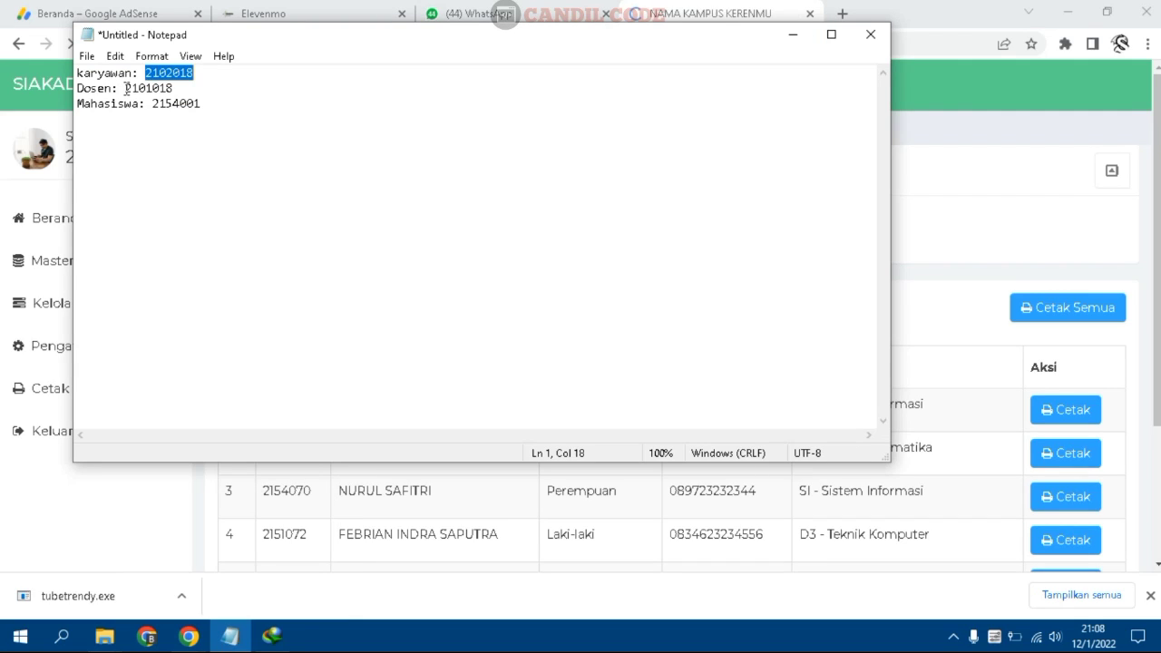
{"action": "left_click", "coordinate": [179, 103]}
{"action": "double_click", "coordinate": [177, 88]}
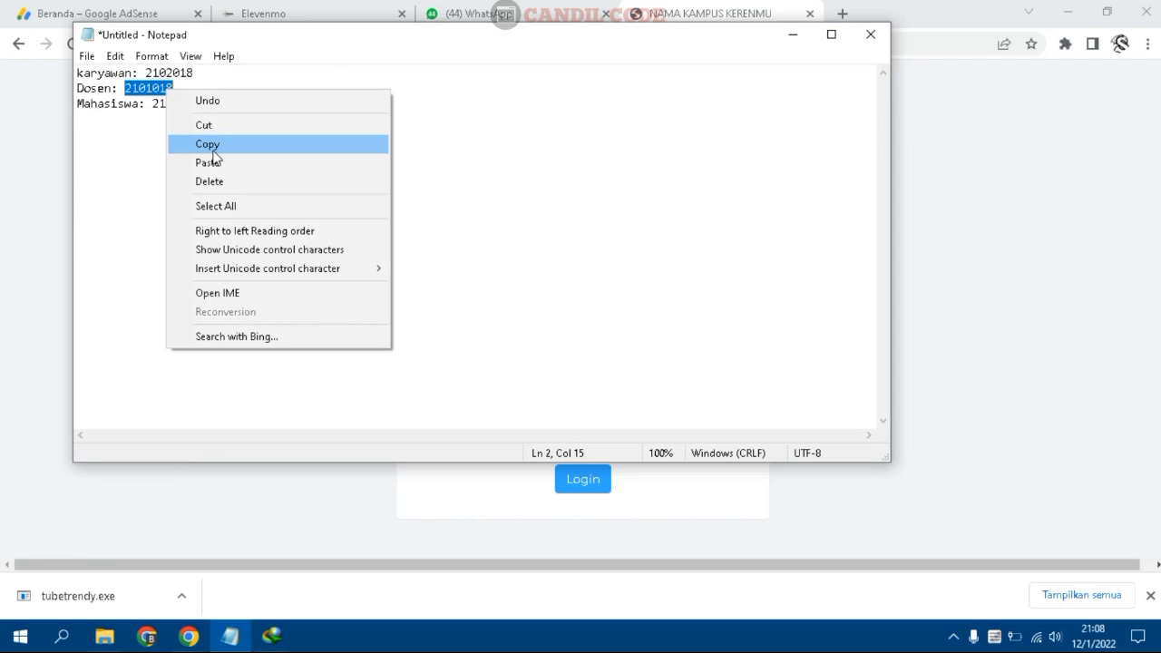
{"action": "left_click", "coordinate": [222, 144]}
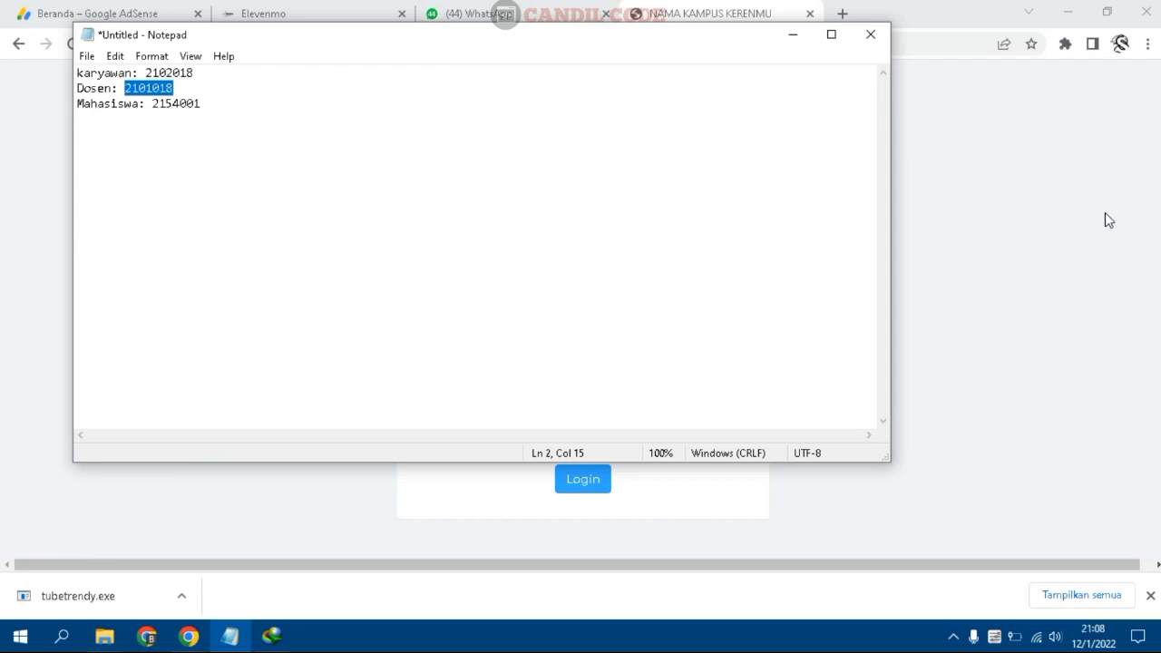
Back in the browser, log in as the lecturer, pasting the copied number as both the username and the account password
{"action": "left_click", "coordinate": [1105, 220]}
{"action": "right_click", "coordinate": [576, 373]}
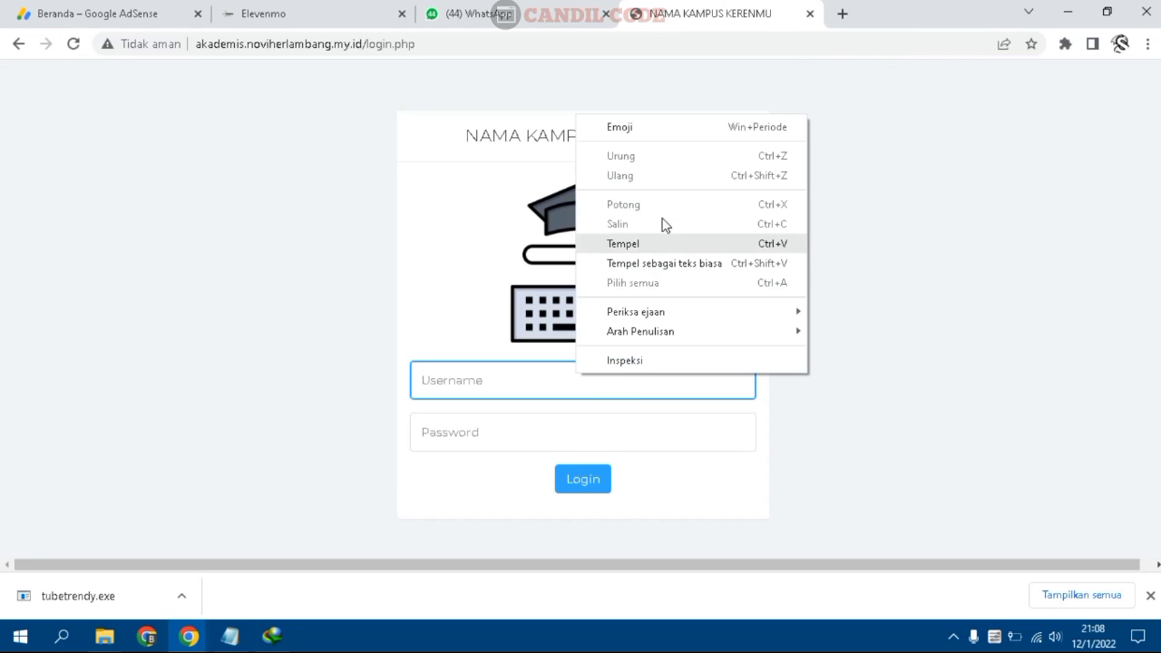
{"action": "left_click", "coordinate": [655, 245]}
{"action": "right_click", "coordinate": [451, 433]}
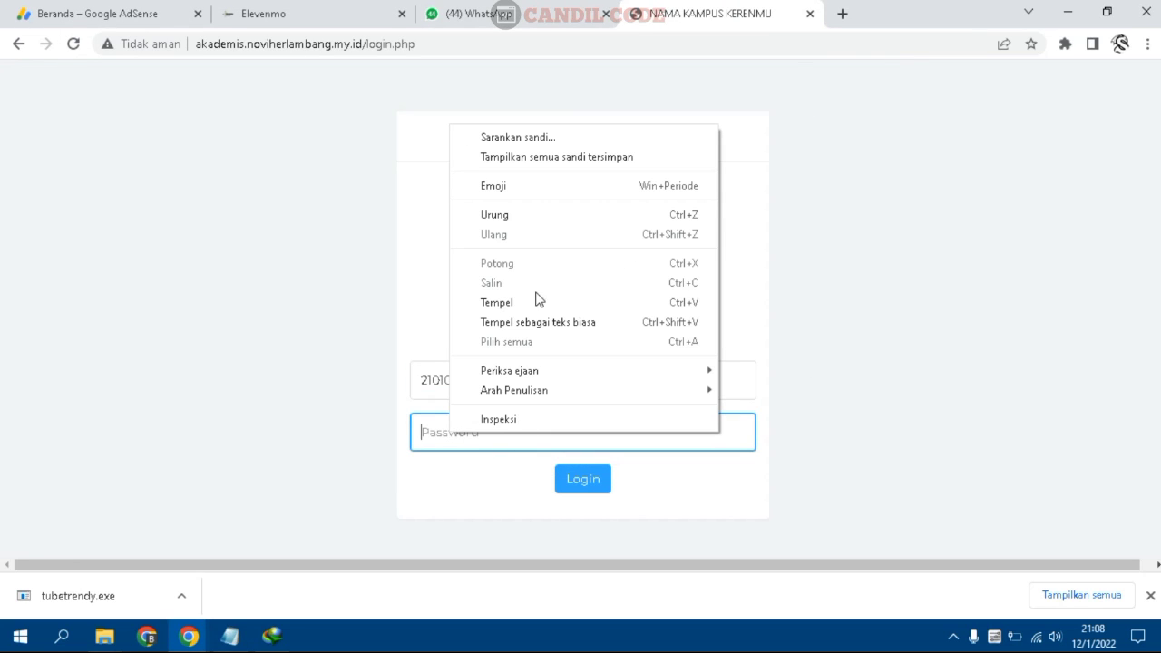
{"action": "left_click", "coordinate": [526, 303]}
{"action": "left_click", "coordinate": [591, 484]}
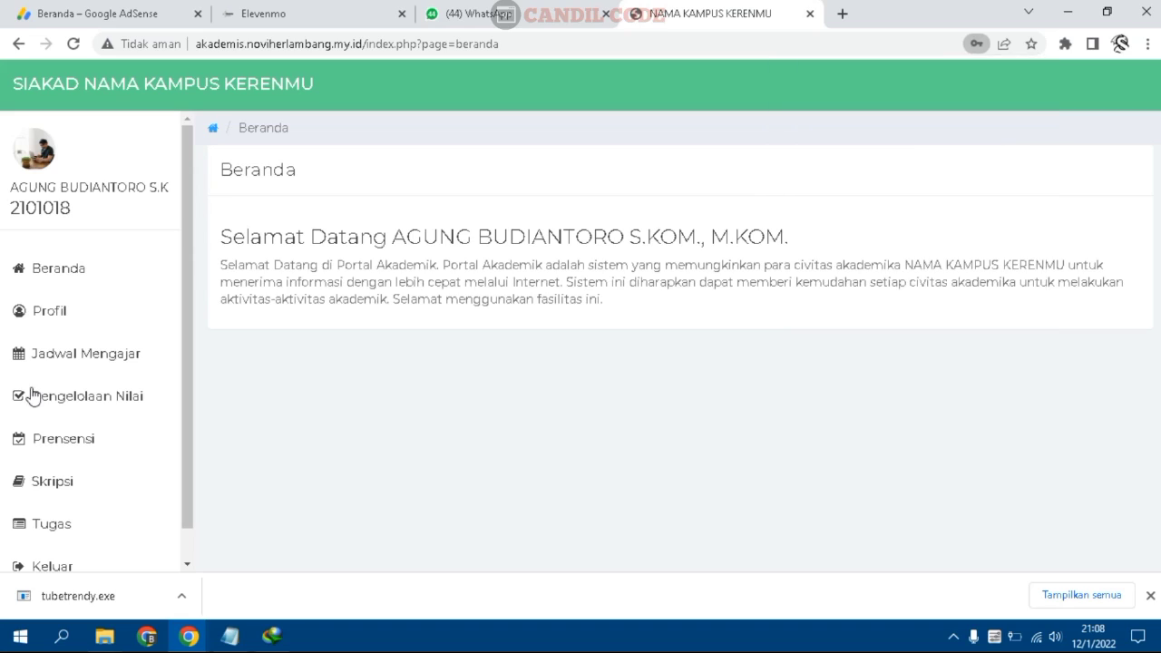
Open the lecturer's Pengelolaan Nilai page and list the courses of semester Ganjil 2021/2022
{"action": "scroll", "coordinate": [81, 411], "scroll_direction": "down", "scroll_amount": 1}
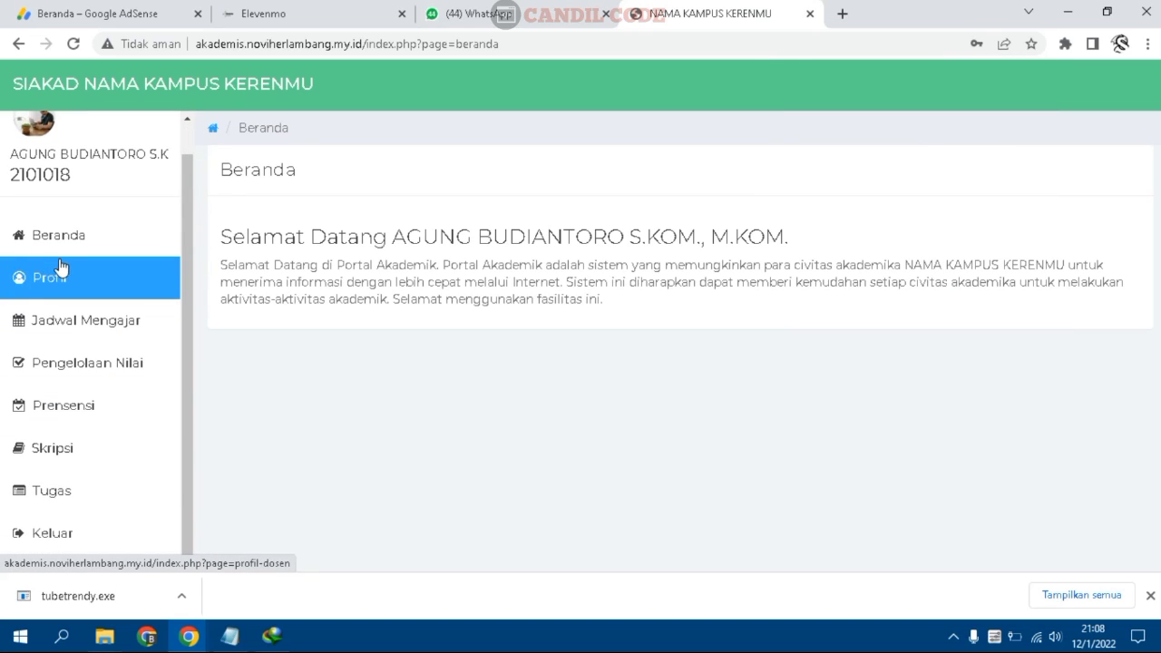
{"action": "scroll", "coordinate": [82, 286], "scroll_direction": "up", "scroll_amount": 1}
{"action": "scroll", "coordinate": [118, 304], "scroll_direction": "down", "scroll_amount": 1}
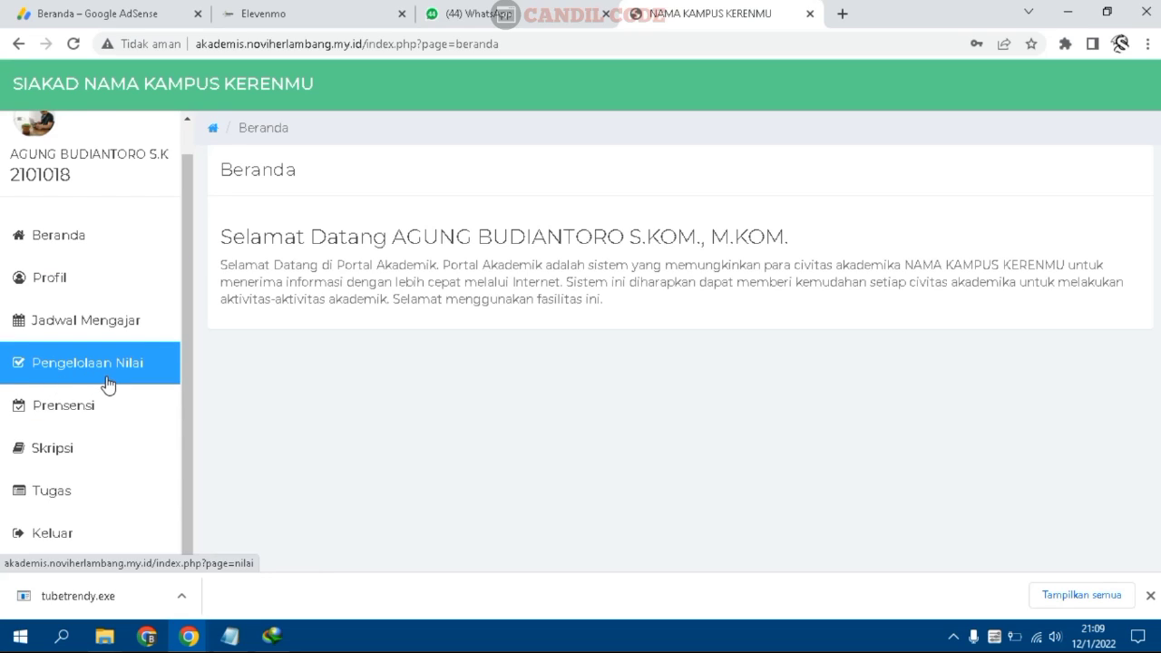
{"action": "left_click", "coordinate": [87, 439]}
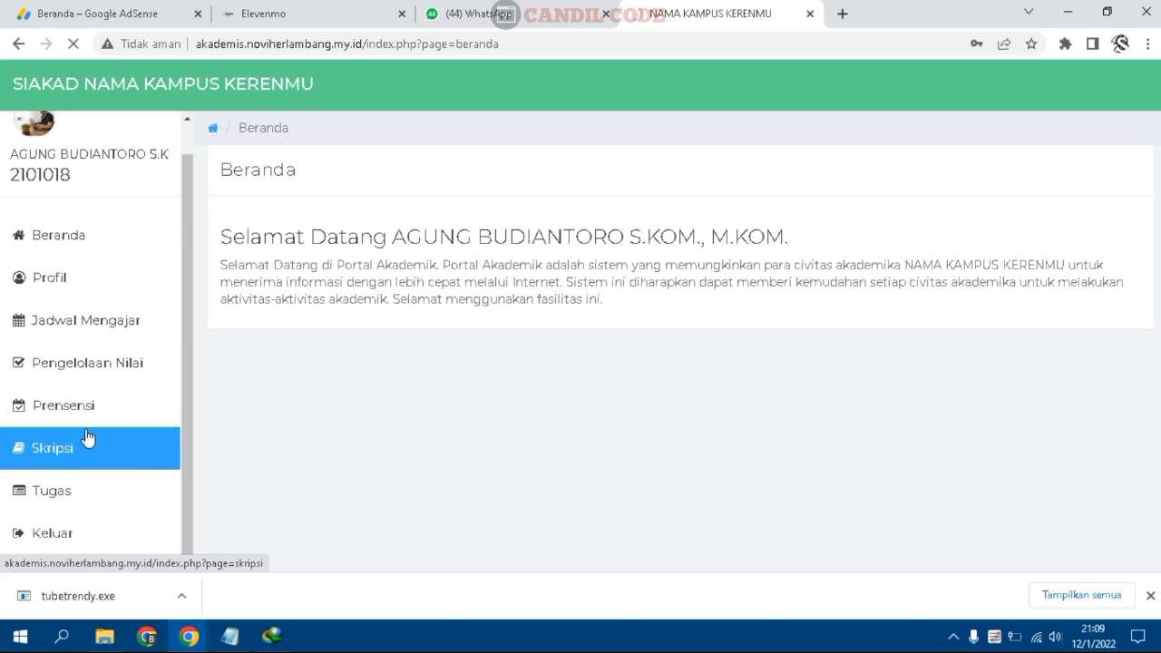
{"action": "left_click", "coordinate": [75, 409]}
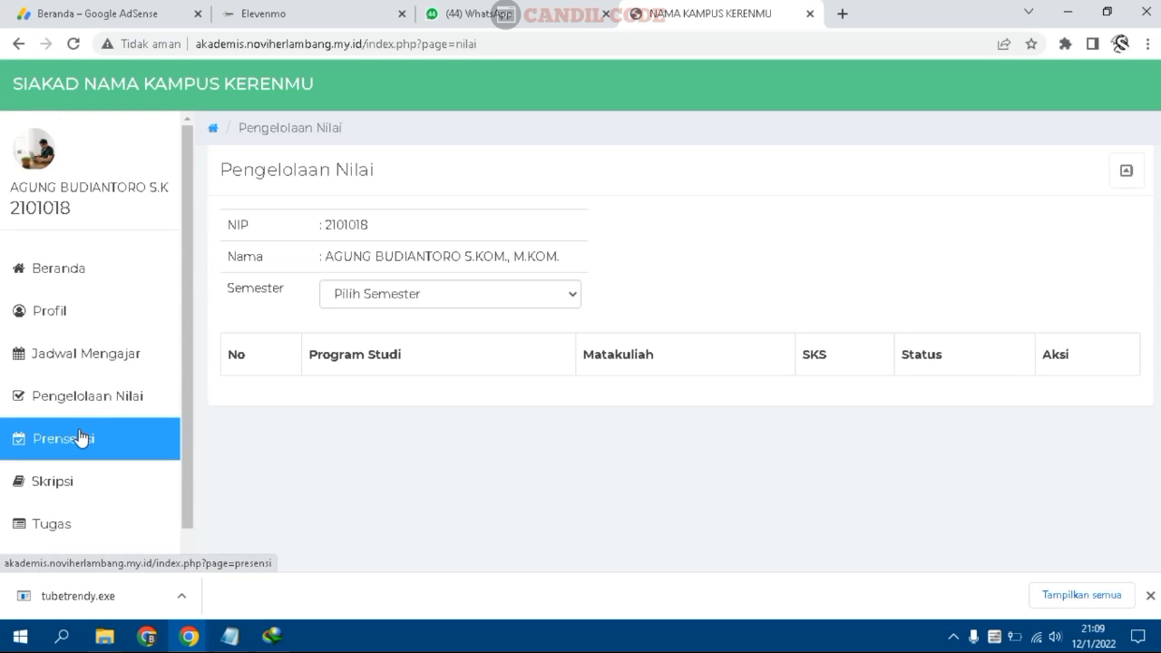
{"action": "left_click", "coordinate": [363, 308]}
{"action": "left_click", "coordinate": [363, 333]}
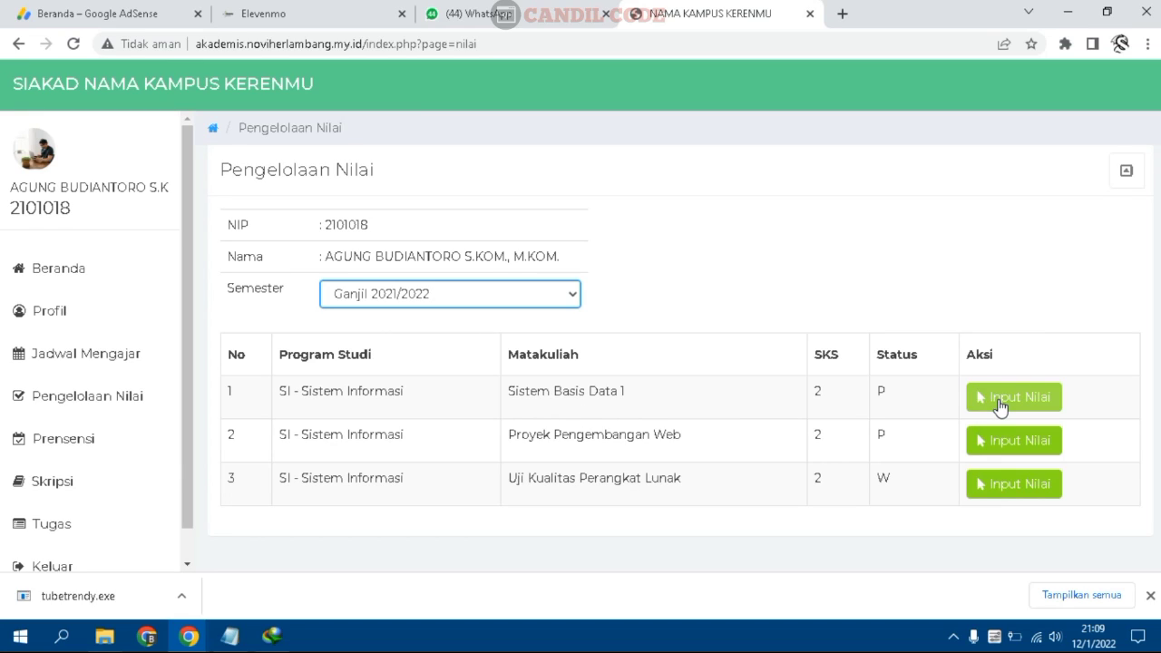
View the lecturer's Skripsi page with its student search, followed by the Tugas page for student assignments
{"action": "scroll", "coordinate": [109, 472], "scroll_direction": "down", "scroll_amount": 1}
{"action": "left_click", "coordinate": [100, 446]}
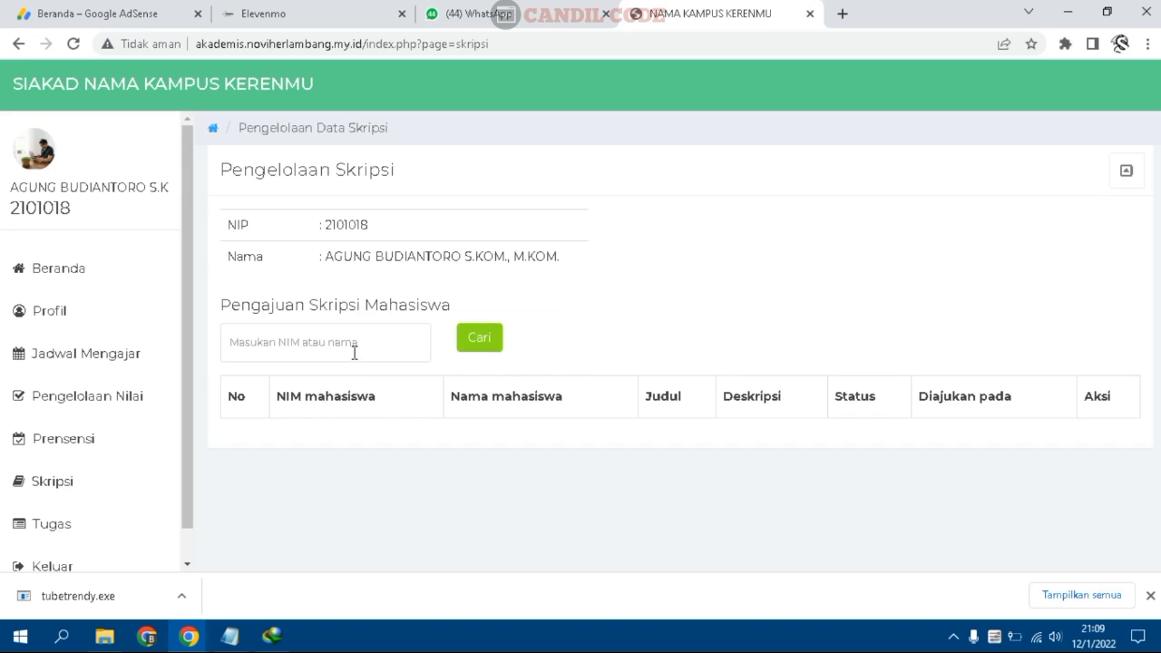
{"action": "left_click", "coordinate": [354, 353]}
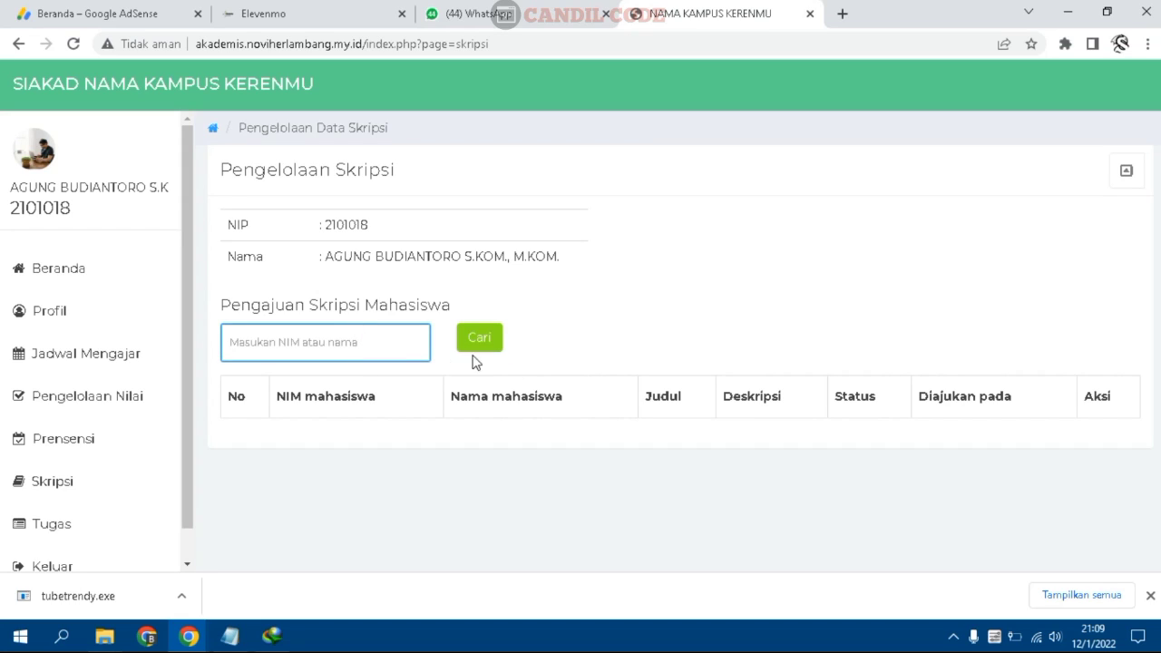
{"action": "scroll", "coordinate": [64, 481], "scroll_direction": "down", "scroll_amount": 1}
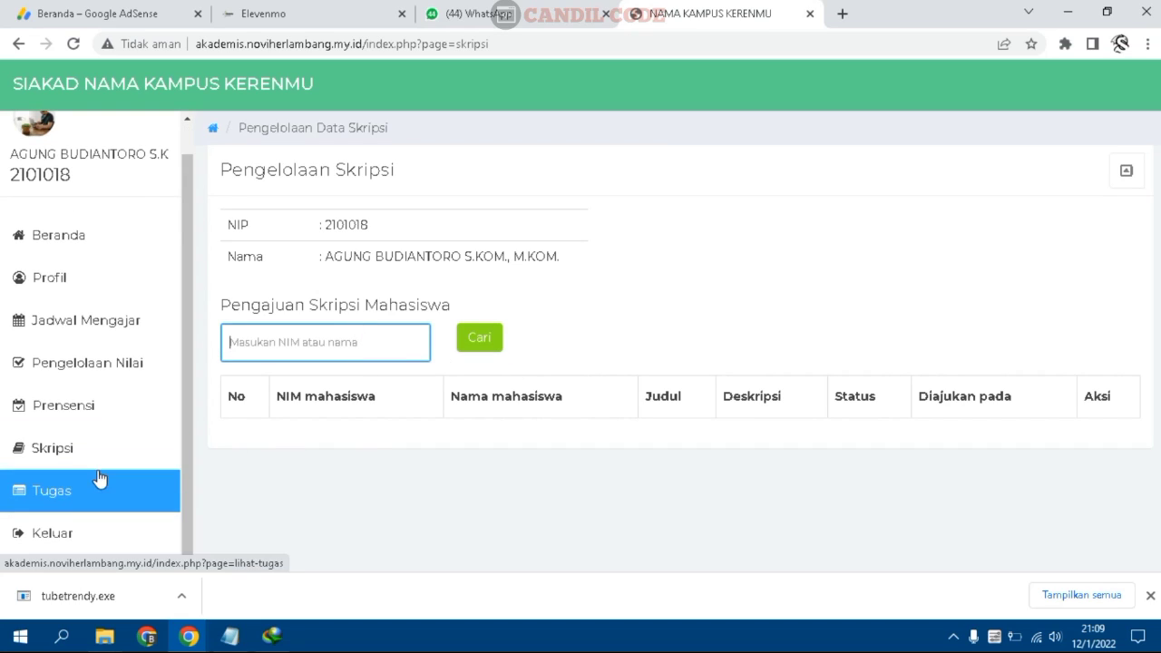
{"action": "left_click", "coordinate": [51, 509]}
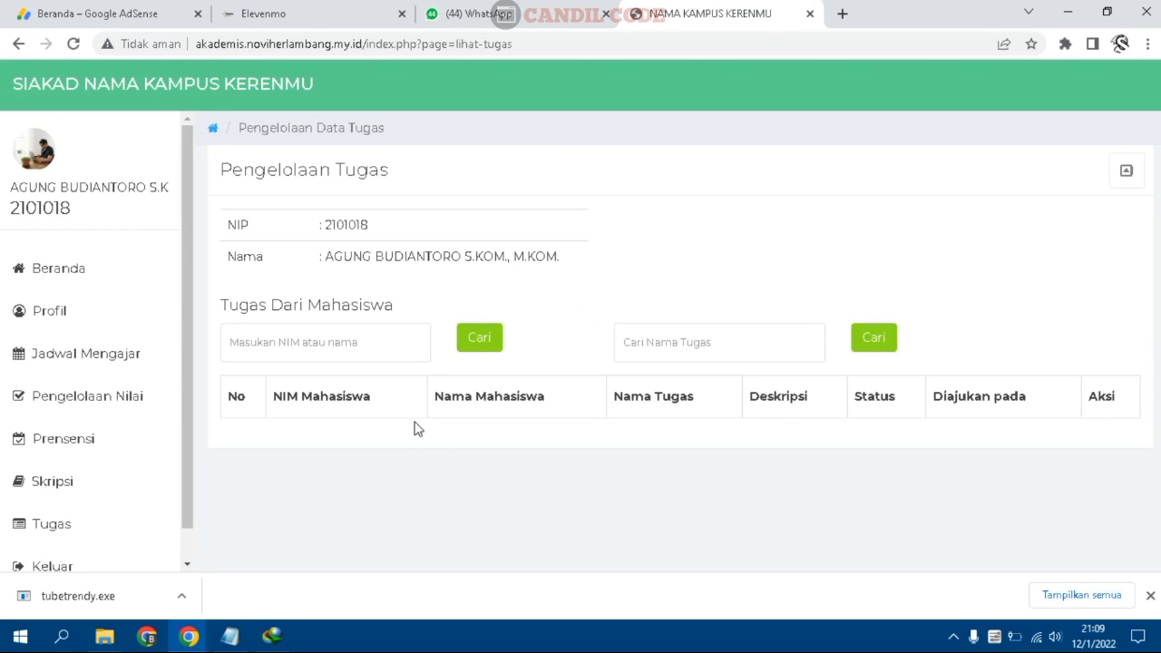
Open the Jadwal Mengajar page and select semester Ganjil 2021/2022 for the teaching schedule
{"action": "scroll", "coordinate": [109, 462], "scroll_direction": "down", "scroll_amount": 1}
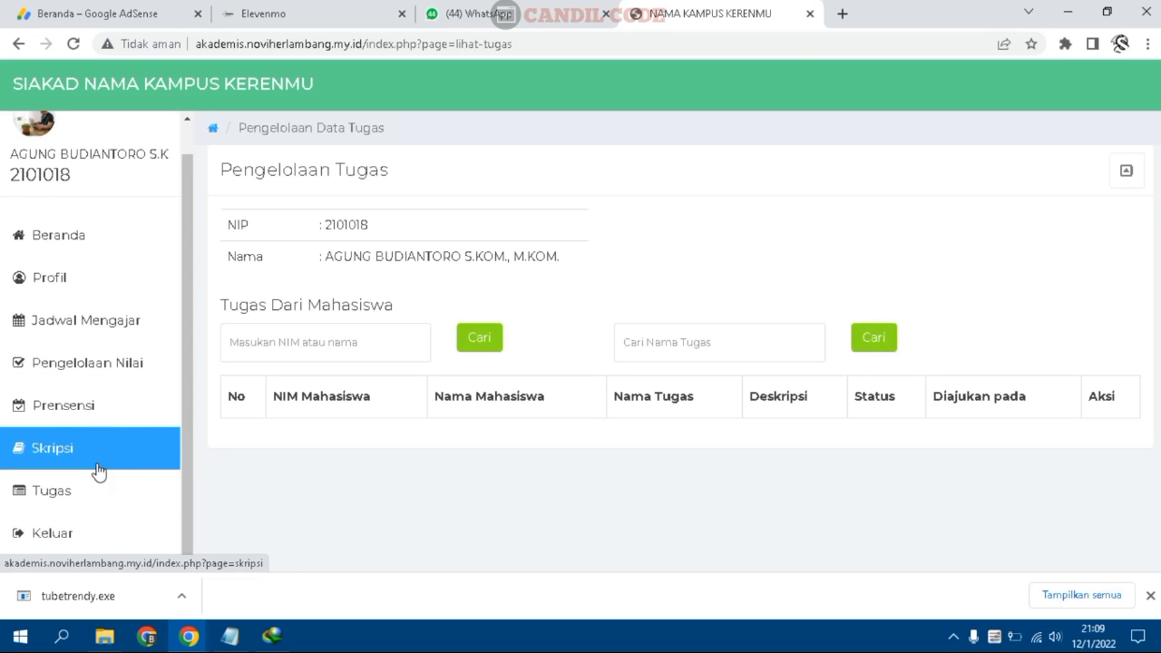
{"action": "left_click", "coordinate": [102, 340]}
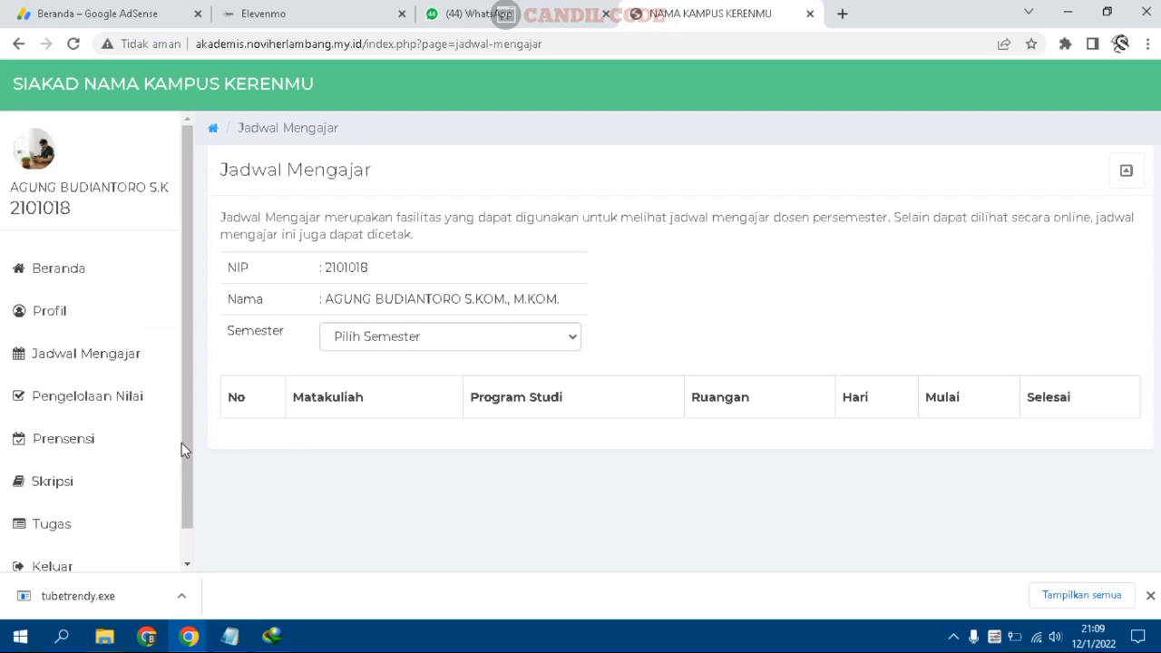
{"action": "left_click", "coordinate": [377, 337]}
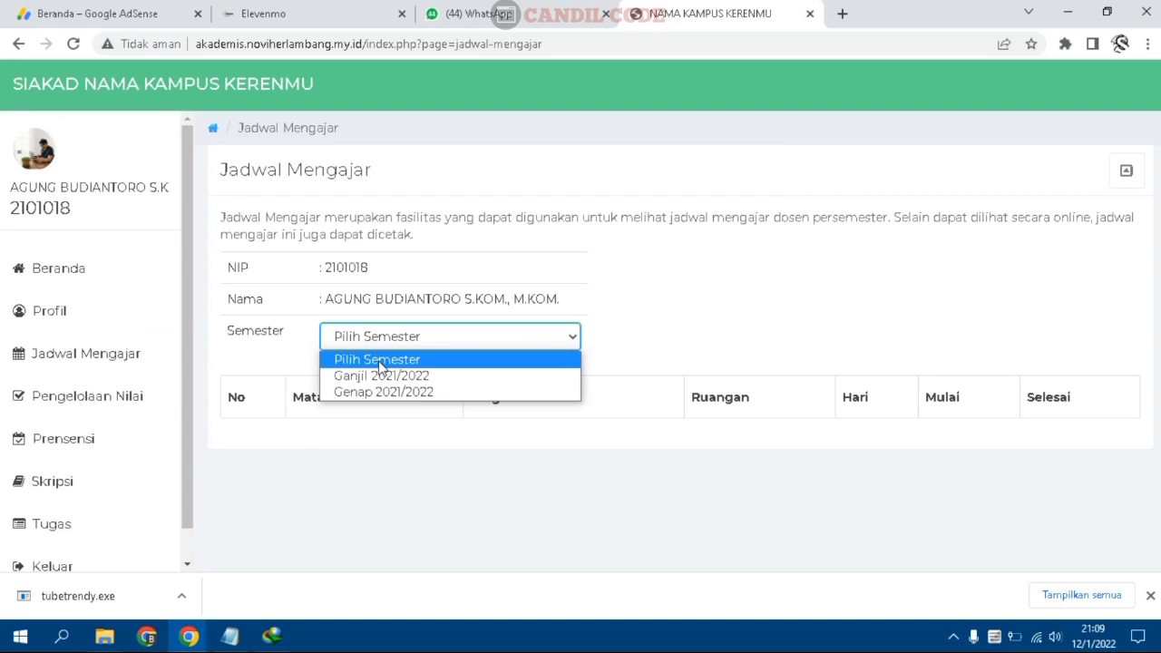
{"action": "left_click", "coordinate": [380, 376]}
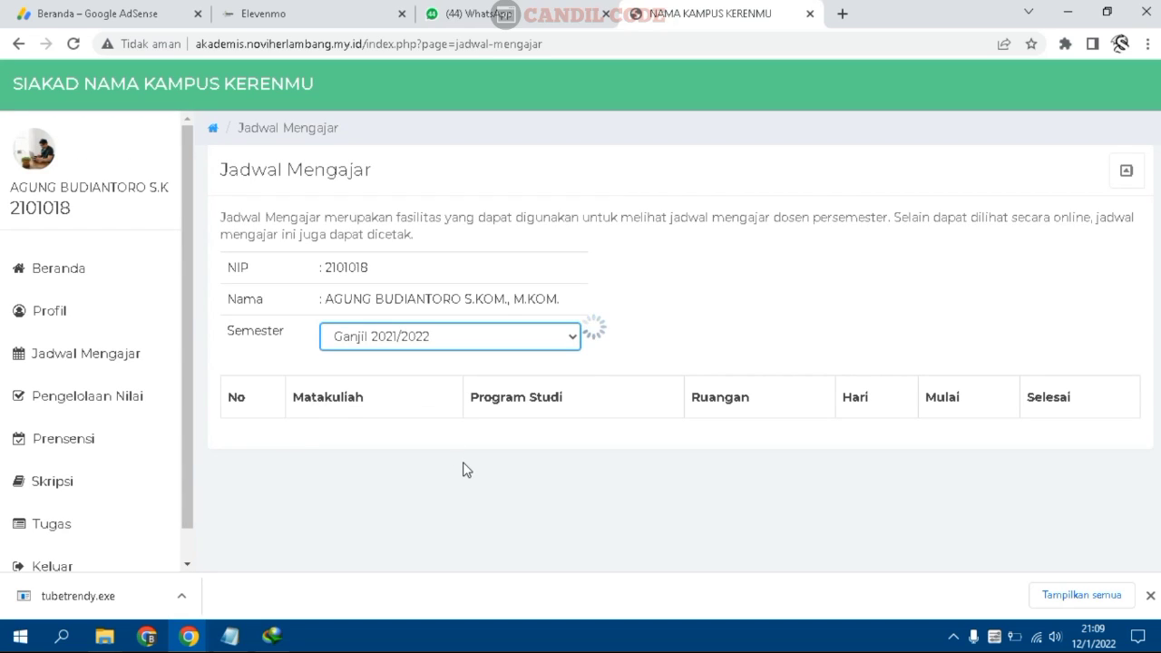
Examine the lecturer's Ganjil 2021/2022 teaching schedule table down to its print option
{"action": "scroll", "coordinate": [475, 468], "scroll_direction": "down", "scroll_amount": 2}
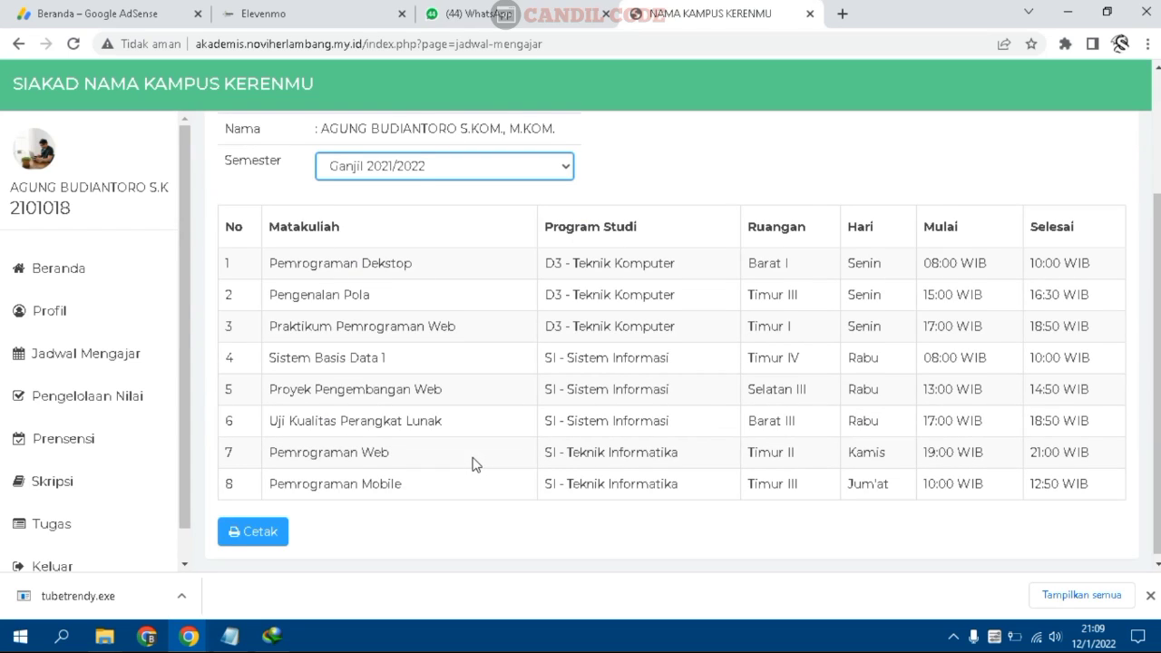
{"action": "scroll", "coordinate": [472, 454], "scroll_direction": "up", "scroll_amount": 2}
{"action": "scroll", "coordinate": [338, 440], "scroll_direction": "down", "scroll_amount": 1}
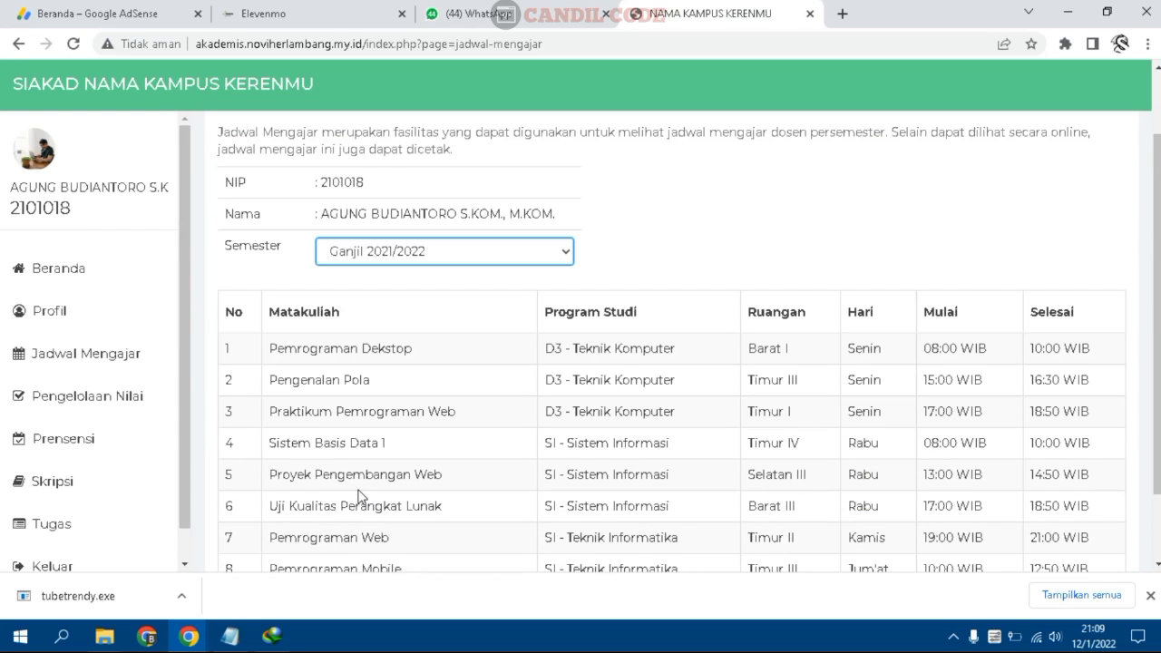
{"action": "scroll", "coordinate": [358, 496], "scroll_direction": "down", "scroll_amount": 1}
{"action": "left_click", "coordinate": [277, 537]}
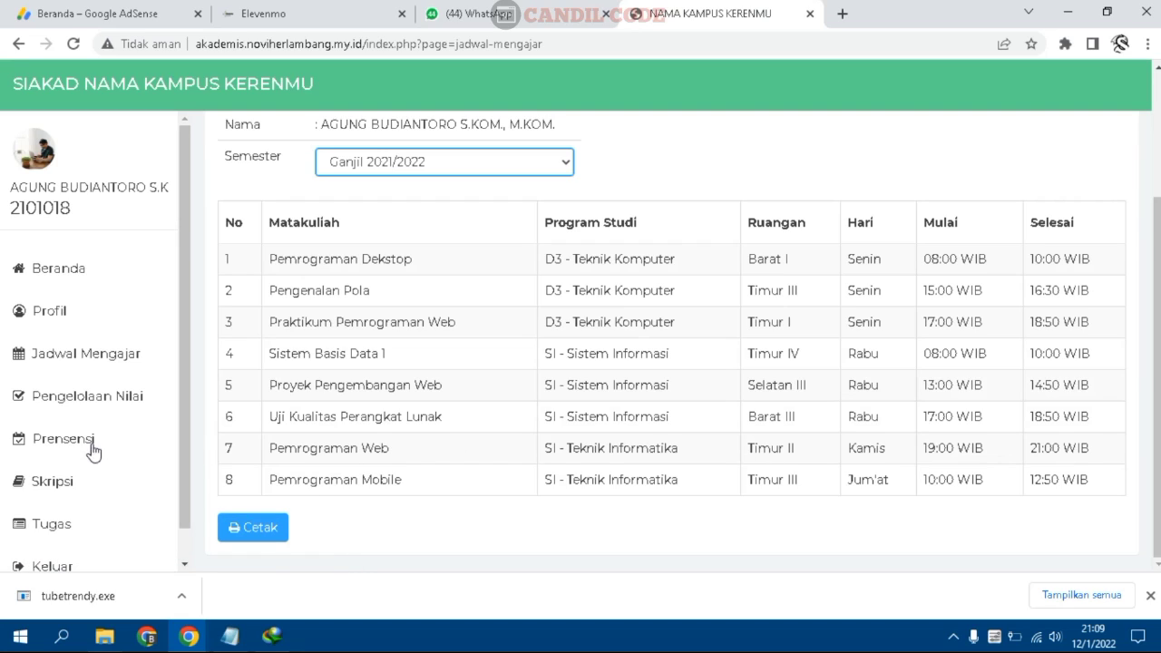
Log out of the lecturer account
{"action": "scroll", "coordinate": [82, 454], "scroll_direction": "down", "scroll_amount": 1}
{"action": "scroll", "coordinate": [91, 442], "scroll_direction": "up", "scroll_amount": 1}
{"action": "scroll", "coordinate": [87, 490], "scroll_direction": "down", "scroll_amount": 1}
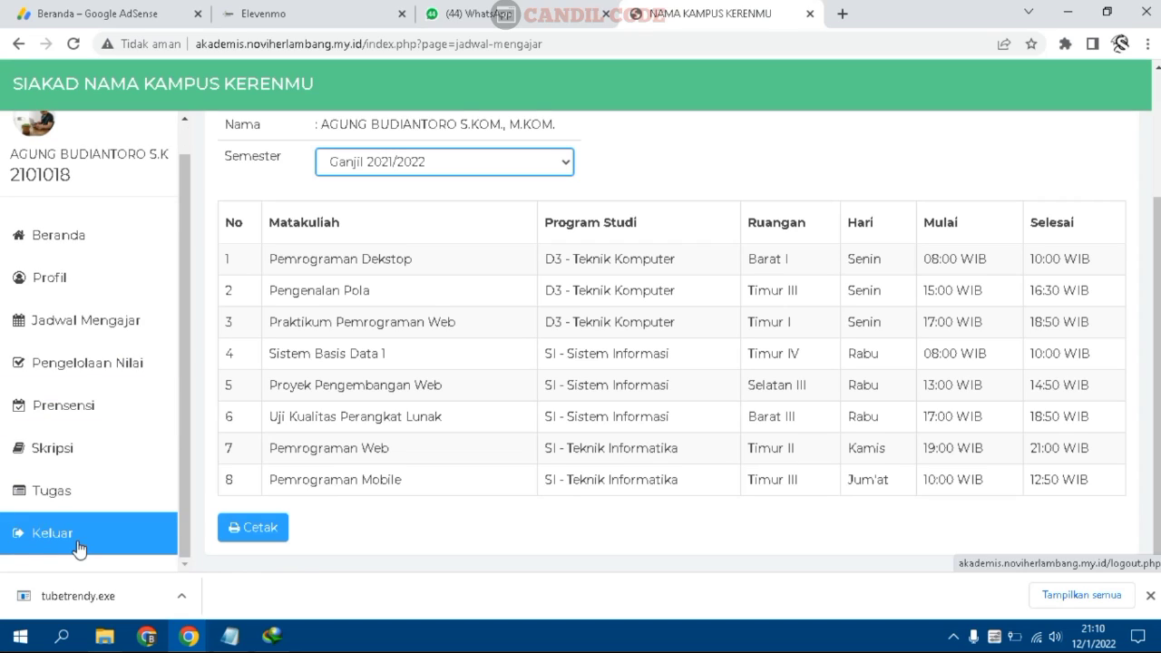
{"action": "left_click", "coordinate": [79, 540]}
{"action": "left_click", "coordinate": [682, 143]}
Switch to the Notepad notes and copy the Mahasiswa login number
{"action": "left_click", "coordinate": [231, 638]}
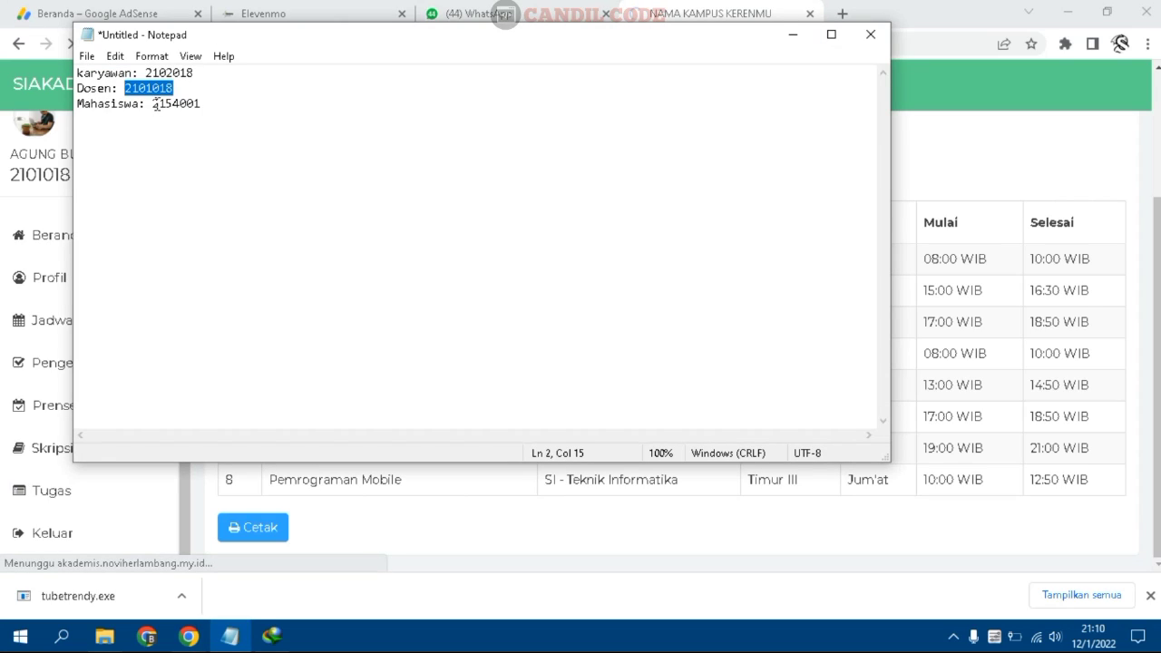
{"action": "left_click", "coordinate": [154, 104]}
{"action": "double_click", "coordinate": [197, 107]}
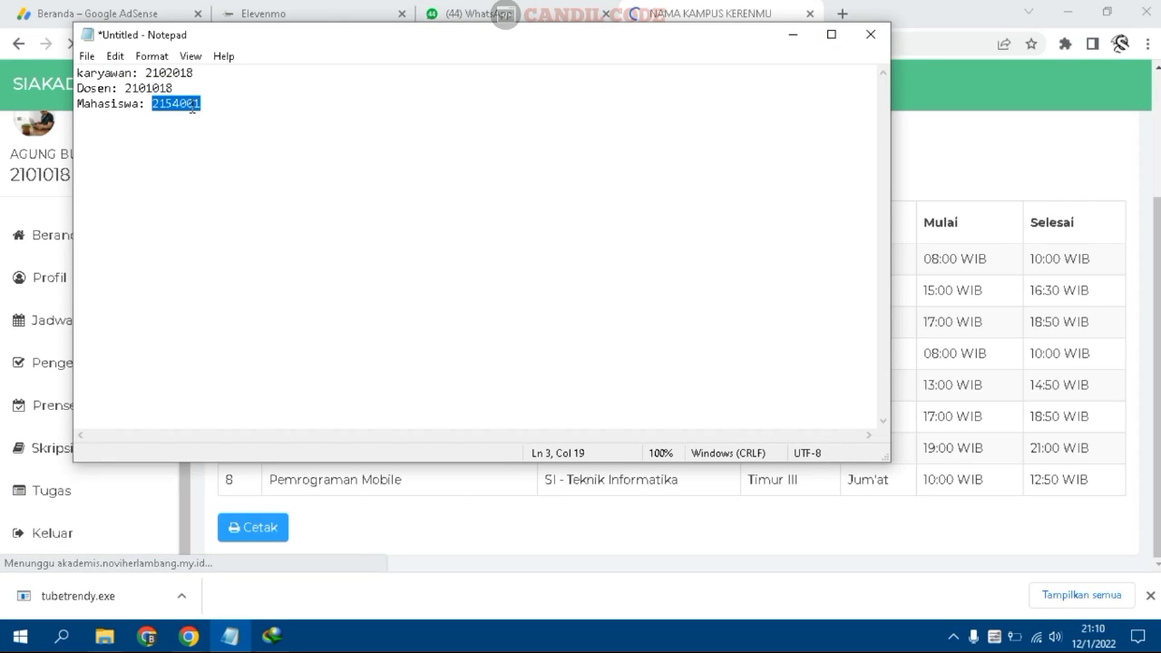
{"action": "right_click", "coordinate": [192, 110]}
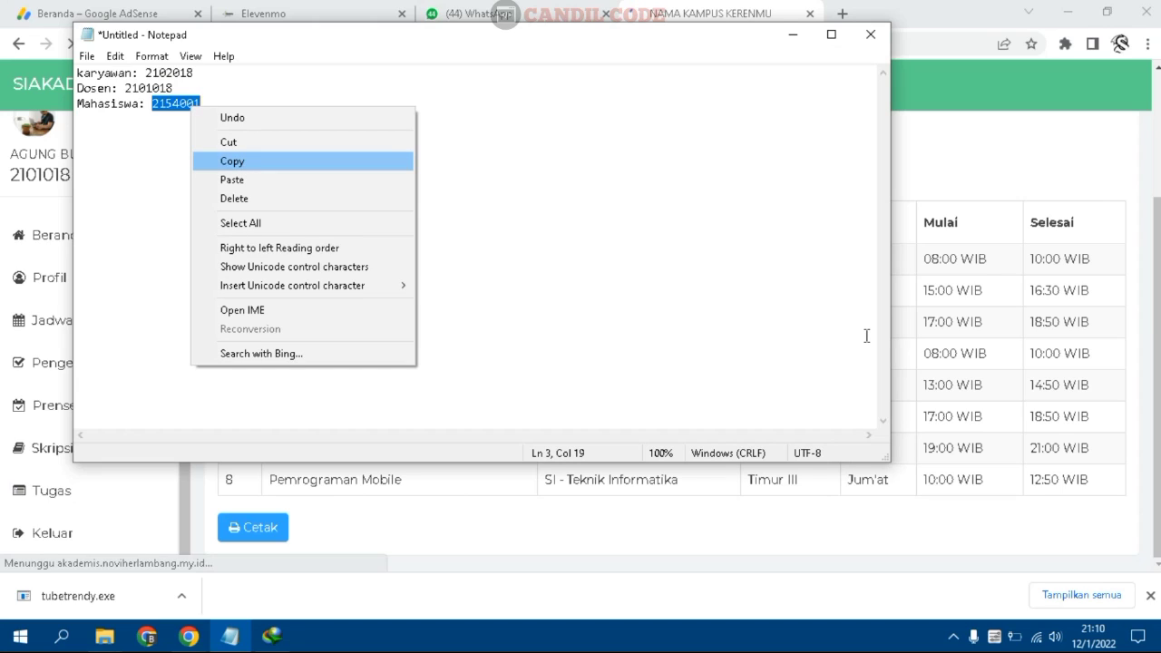
{"action": "left_click", "coordinate": [1068, 146]}
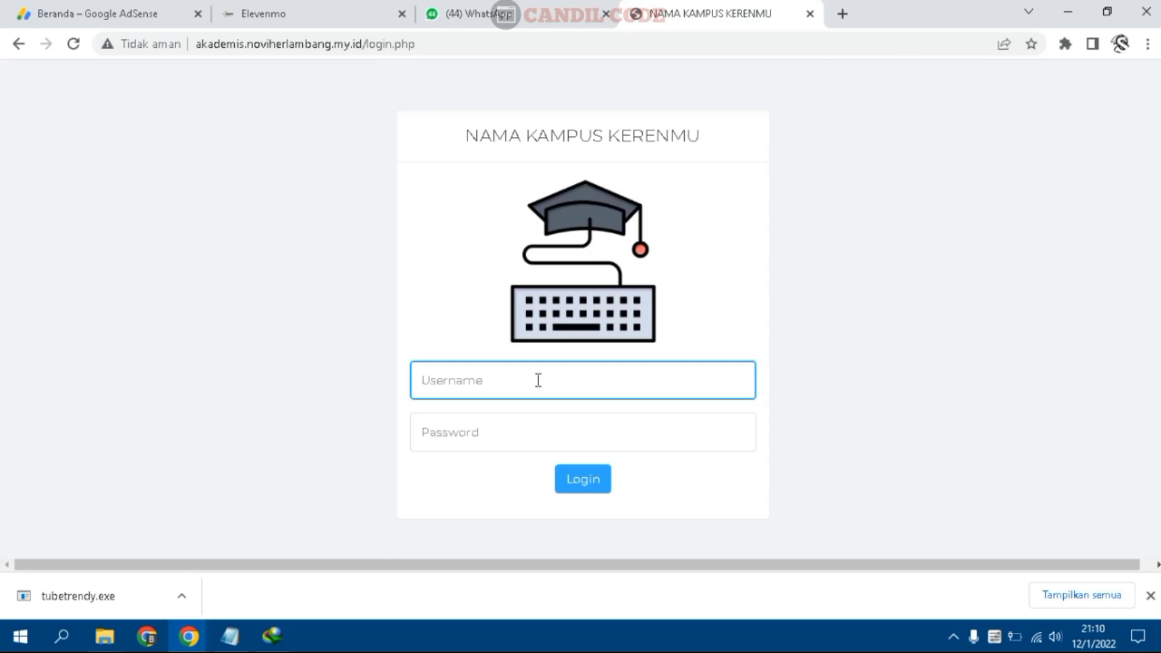
Back in the browser, log in as the student with the copied number as username and account password, and dismiss the save-password offer
{"action": "right_click", "coordinate": [537, 384]}
{"action": "left_click", "coordinate": [592, 249]}
{"action": "right_click", "coordinate": [450, 436]}
{"action": "left_click", "coordinate": [539, 307]}
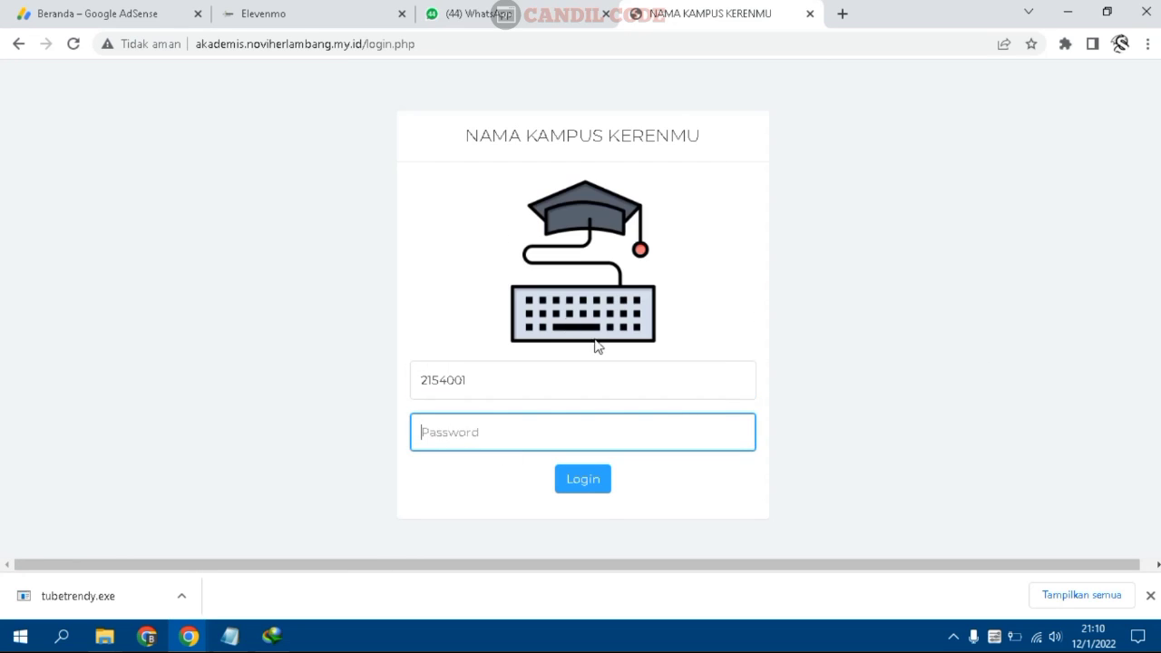
{"action": "left_click", "coordinate": [579, 489]}
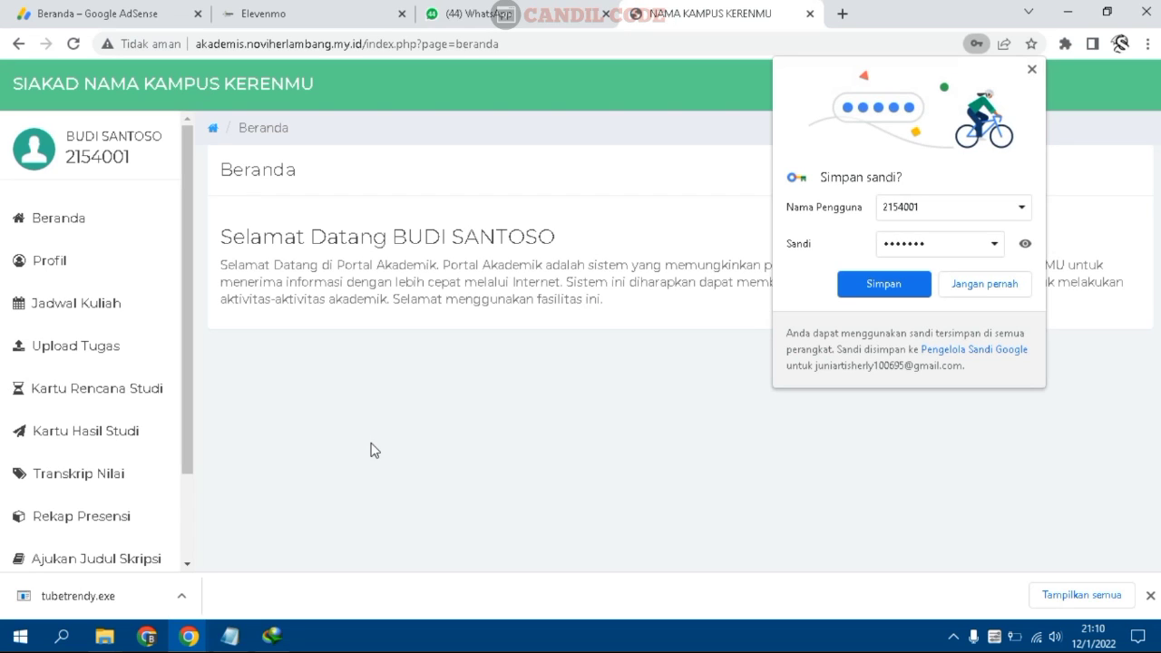
{"action": "left_click", "coordinate": [356, 359]}
Look over the student's full set of available pages, from Profil to Evaluasi Dosen
{"action": "scroll", "coordinate": [64, 435], "scroll_direction": "down", "scroll_amount": 1}
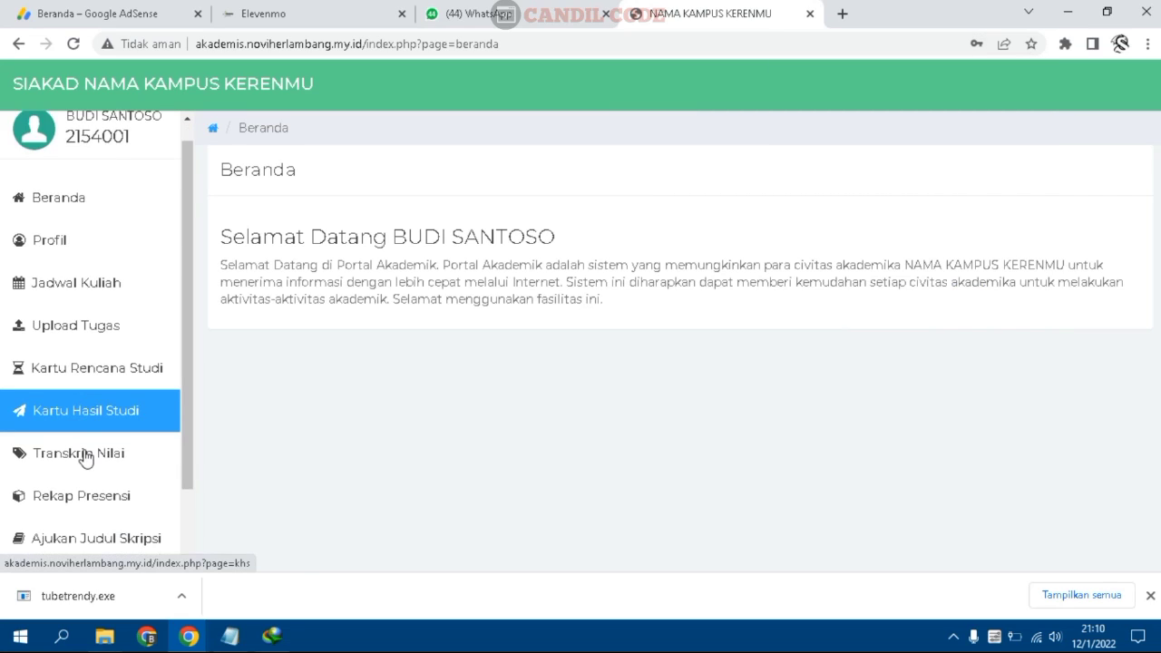
{"action": "scroll", "coordinate": [90, 490], "scroll_direction": "down", "scroll_amount": 2}
{"action": "scroll", "coordinate": [100, 518], "scroll_direction": "up", "scroll_amount": 2}
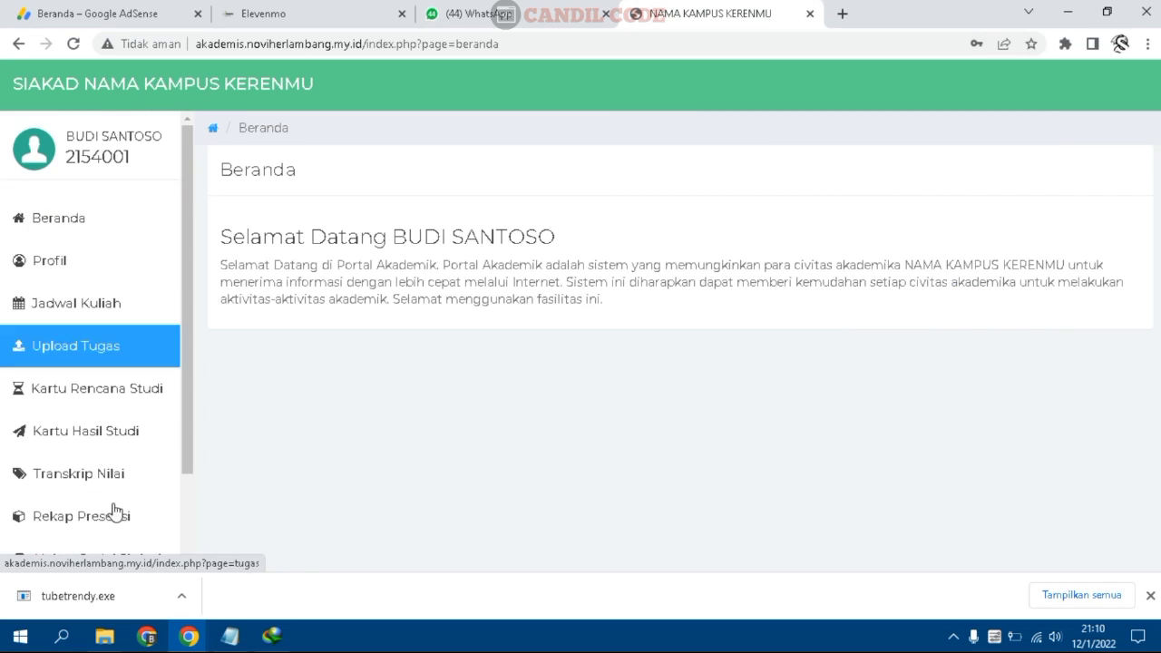
{"action": "scroll", "coordinate": [116, 511], "scroll_direction": "down", "scroll_amount": 2}
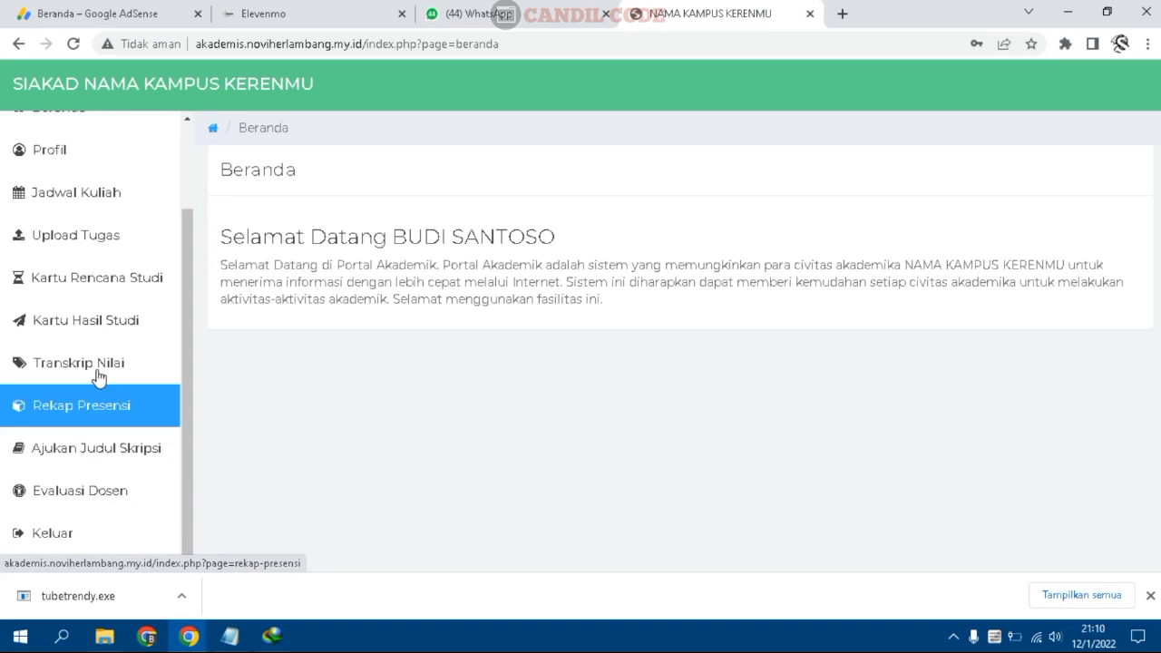
{"action": "scroll", "coordinate": [95, 235], "scroll_direction": "up", "scroll_amount": 2}
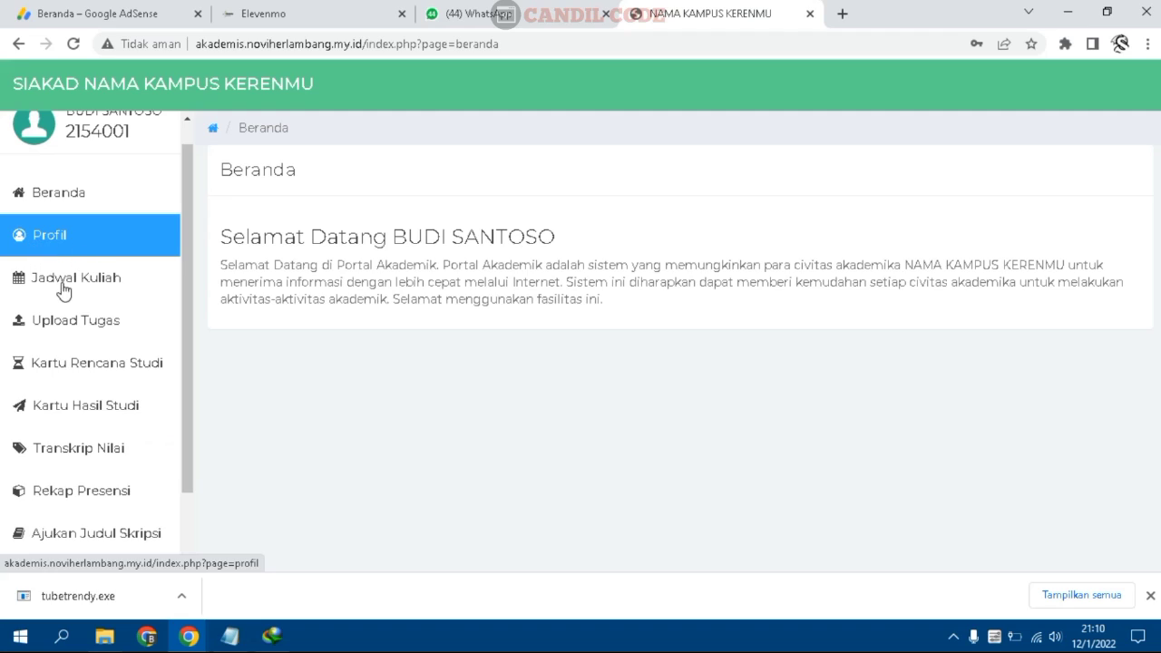
{"action": "scroll", "coordinate": [64, 290], "scroll_direction": "down", "scroll_amount": 2}
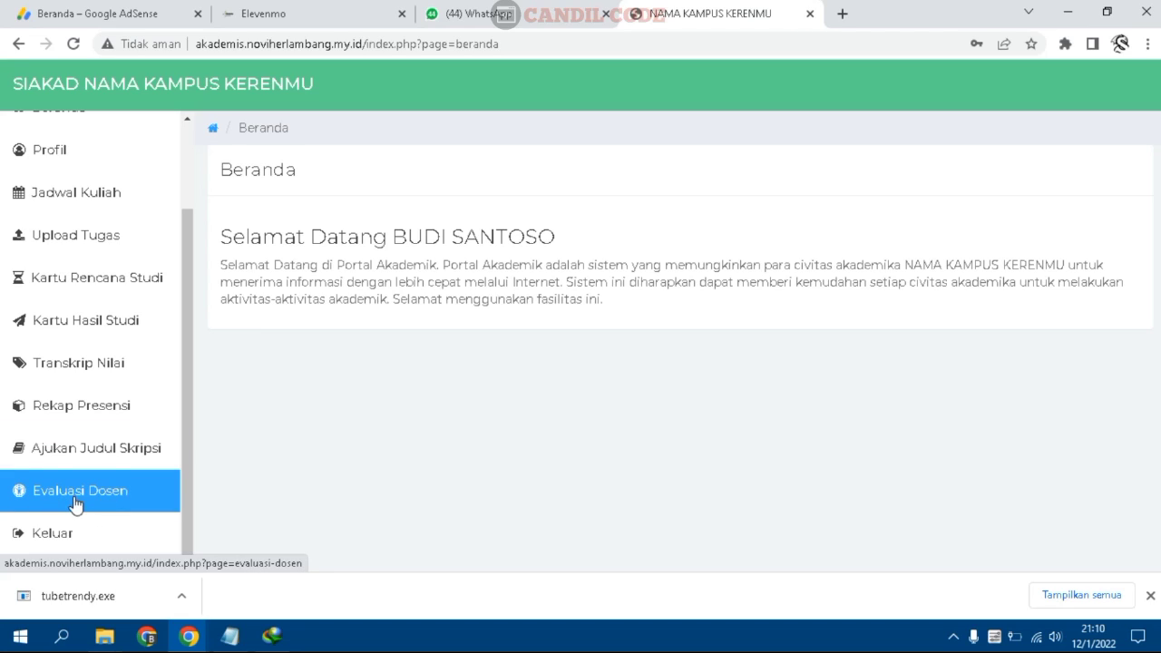
{"action": "scroll", "coordinate": [80, 272], "scroll_direction": "up", "scroll_amount": 2}
Open the student's Profil page and review the personal, address and education details
{"action": "left_click", "coordinate": [80, 268]}
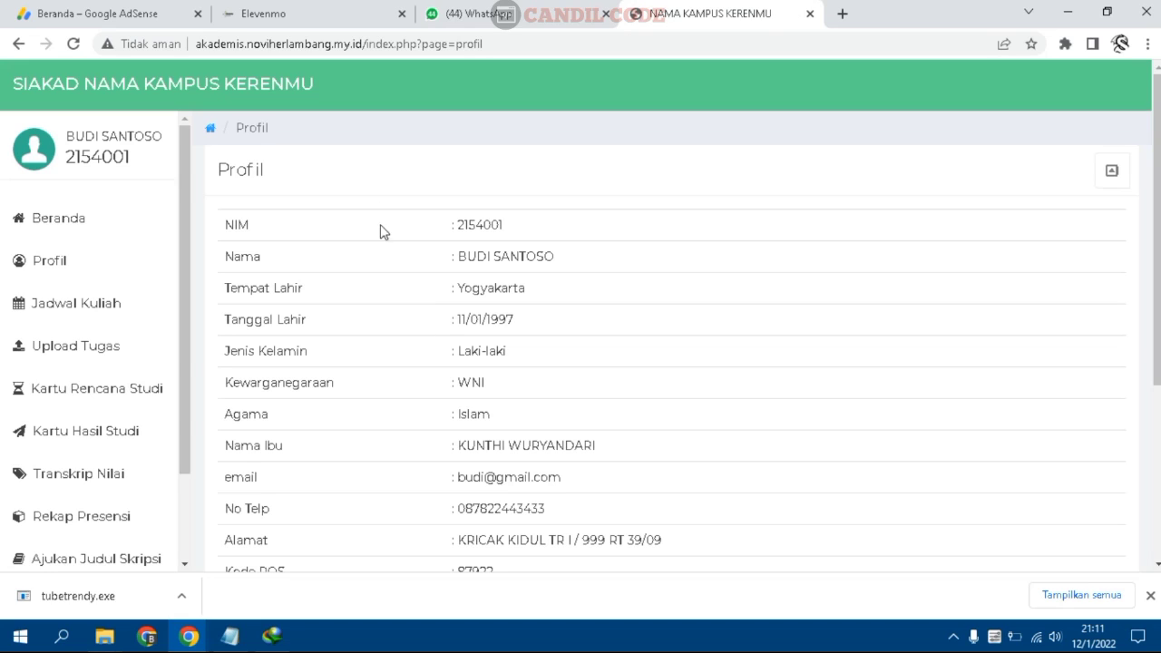
{"action": "scroll", "coordinate": [402, 389], "scroll_direction": "down", "scroll_amount": 3}
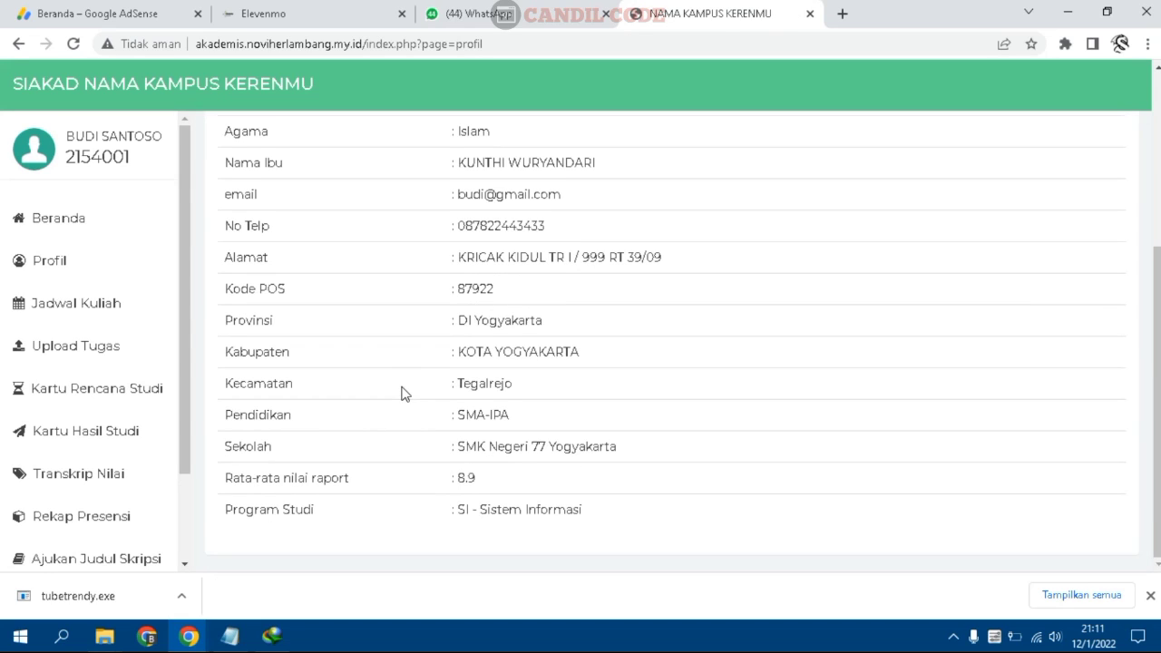
{"action": "scroll", "coordinate": [402, 389], "scroll_direction": "up", "scroll_amount": 4}
Open the Jadwal Kuliah page and view the class schedule for semester Ganjil 2021/2022
{"action": "left_click", "coordinate": [103, 311]}
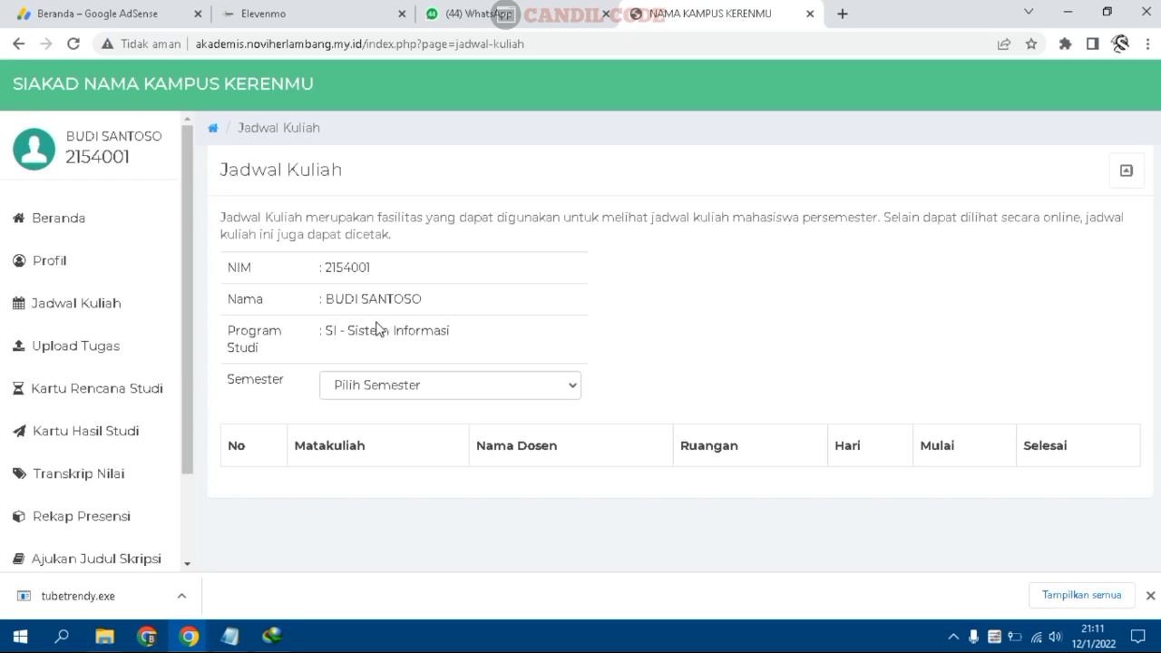
{"action": "left_click", "coordinate": [396, 397]}
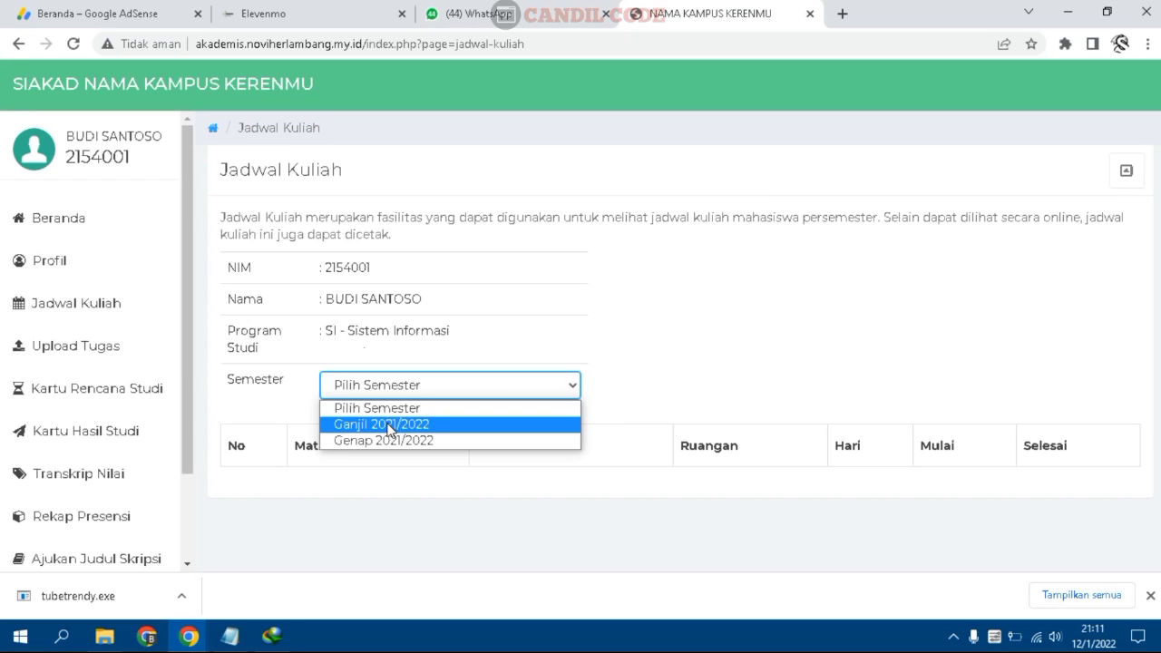
{"action": "left_click", "coordinate": [389, 423]}
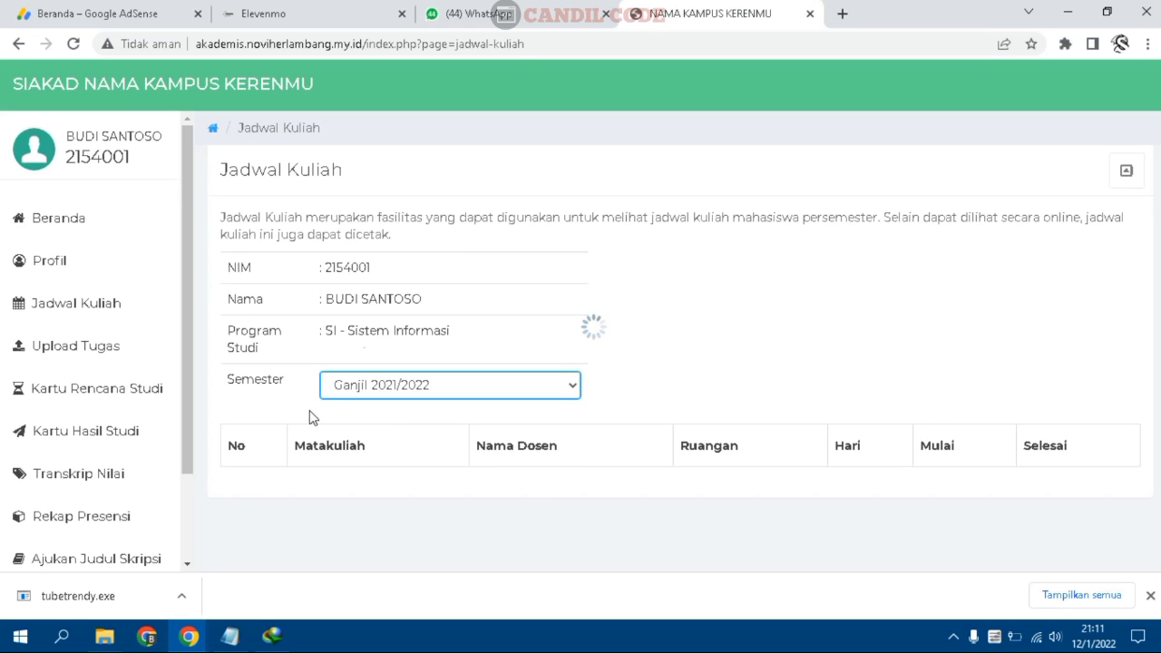
{"action": "scroll", "coordinate": [309, 414], "scroll_direction": "down", "scroll_amount": 3}
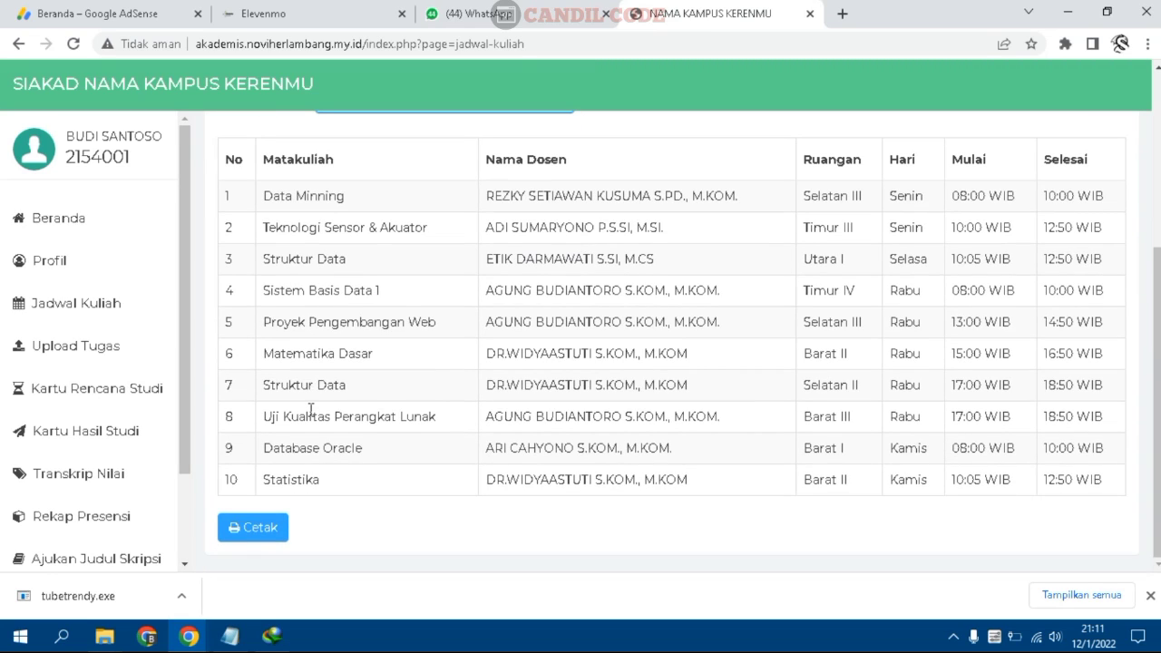
Open the Upload Tugas page and its upload form to show the Nama Tugas and Deskripsi fields
{"action": "left_click", "coordinate": [98, 363]}
{"action": "scroll", "coordinate": [408, 380], "scroll_direction": "up", "scroll_amount": 1}
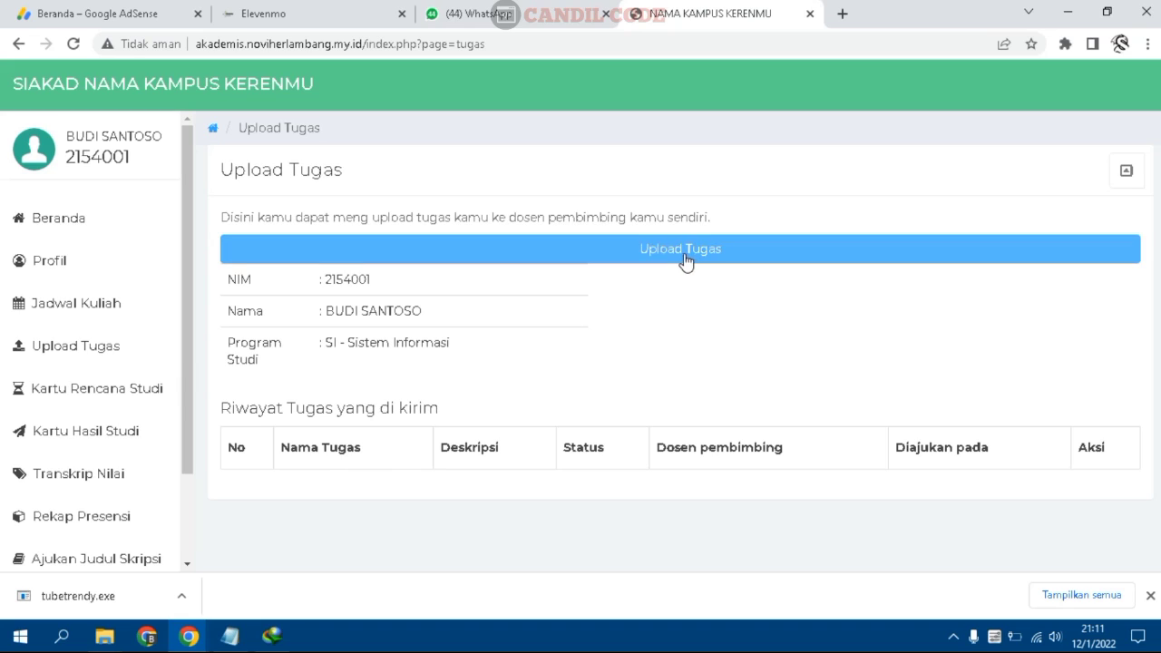
{"action": "left_click", "coordinate": [685, 260]}
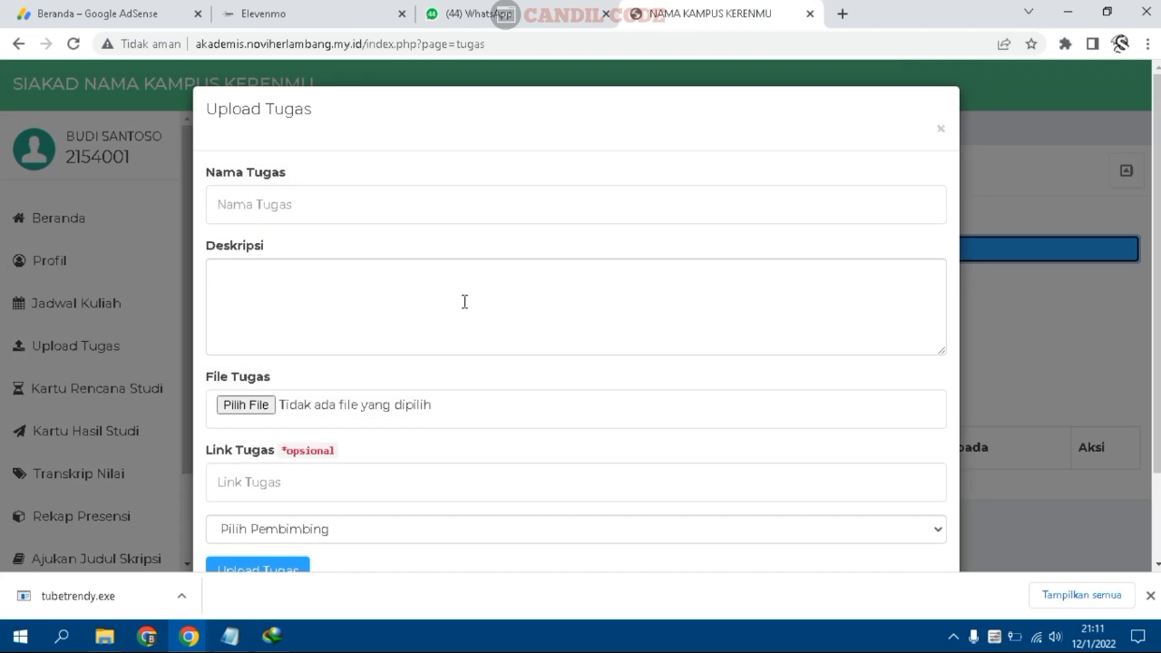
{"action": "left_click", "coordinate": [465, 301]}
{"action": "left_click", "coordinate": [462, 200]}
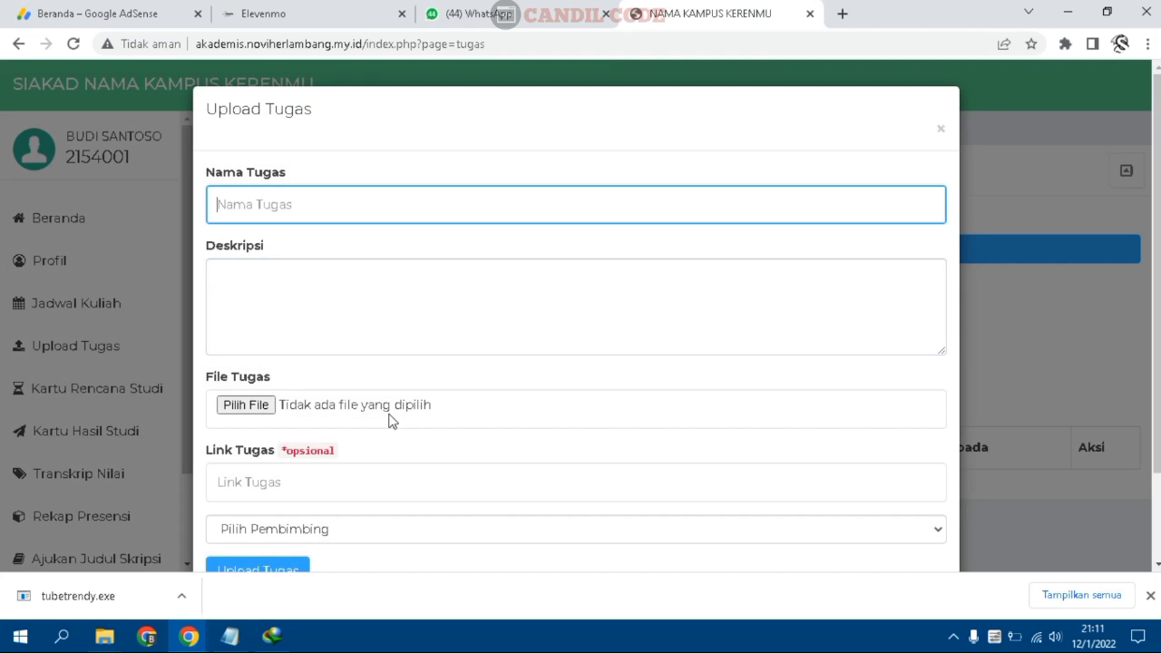
Review the upload form's file, optional link and Pilih Pembimbing choices, and close it without uploading anything
{"action": "scroll", "coordinate": [293, 427], "scroll_direction": "down", "scroll_amount": 2}
{"action": "left_click", "coordinate": [277, 379]}
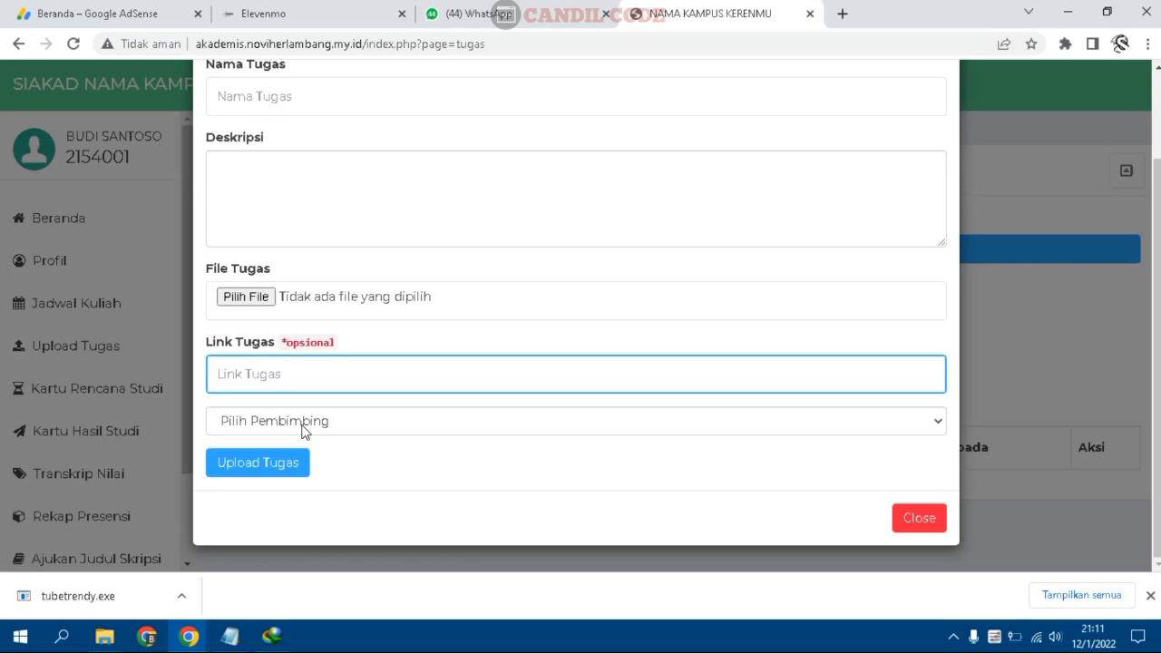
{"action": "left_click", "coordinate": [302, 427]}
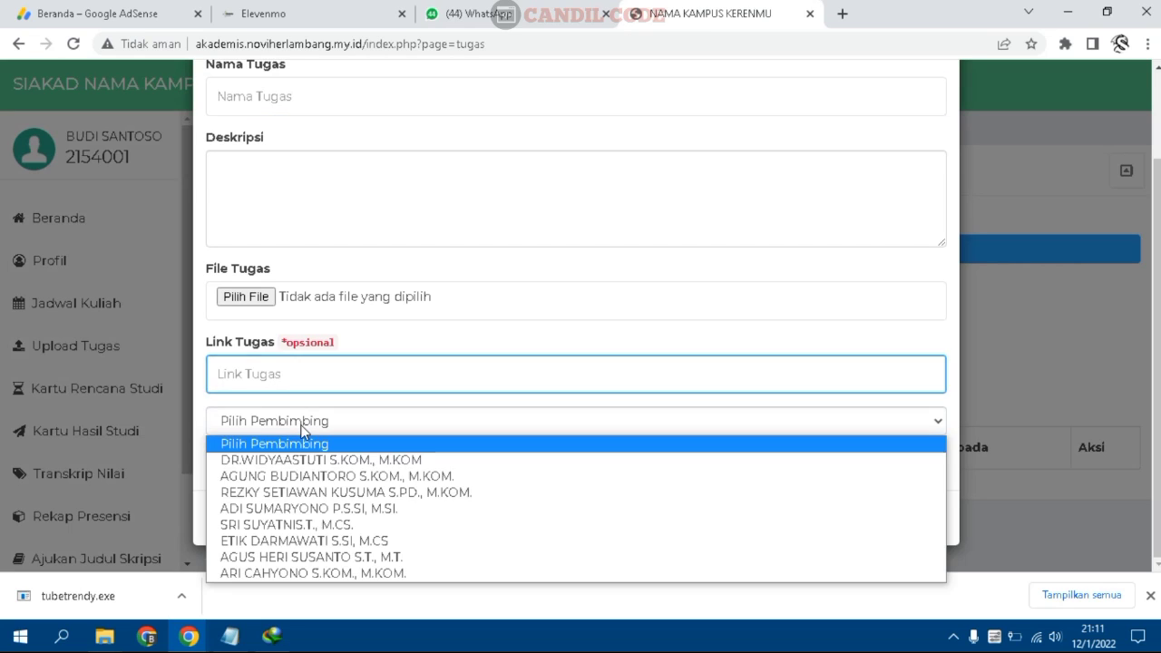
{"action": "left_click", "coordinate": [373, 427]}
{"action": "scroll", "coordinate": [1037, 338], "scroll_direction": "up", "scroll_amount": 2}
{"action": "scroll", "coordinate": [768, 280], "scroll_direction": "down", "scroll_amount": 2}
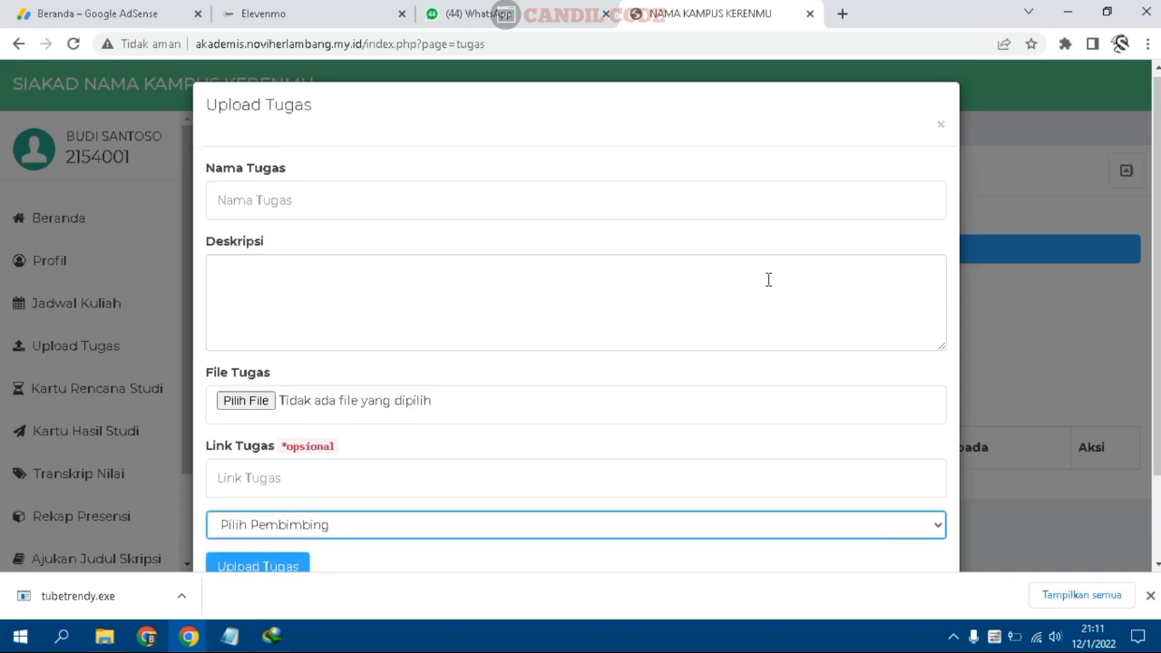
{"action": "scroll", "coordinate": [762, 282], "scroll_direction": "up", "scroll_amount": 2}
{"action": "scroll", "coordinate": [683, 293], "scroll_direction": "down", "scroll_amount": 2}
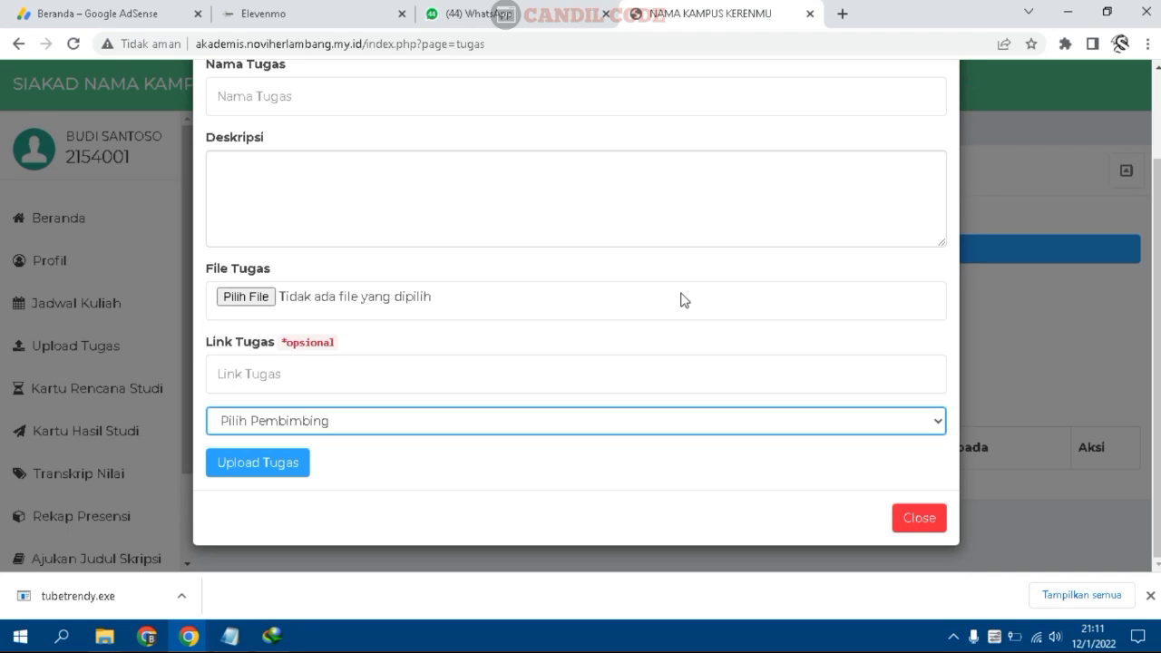
{"action": "scroll", "coordinate": [682, 298], "scroll_direction": "up", "scroll_amount": 2}
{"action": "left_click", "coordinate": [942, 131]}
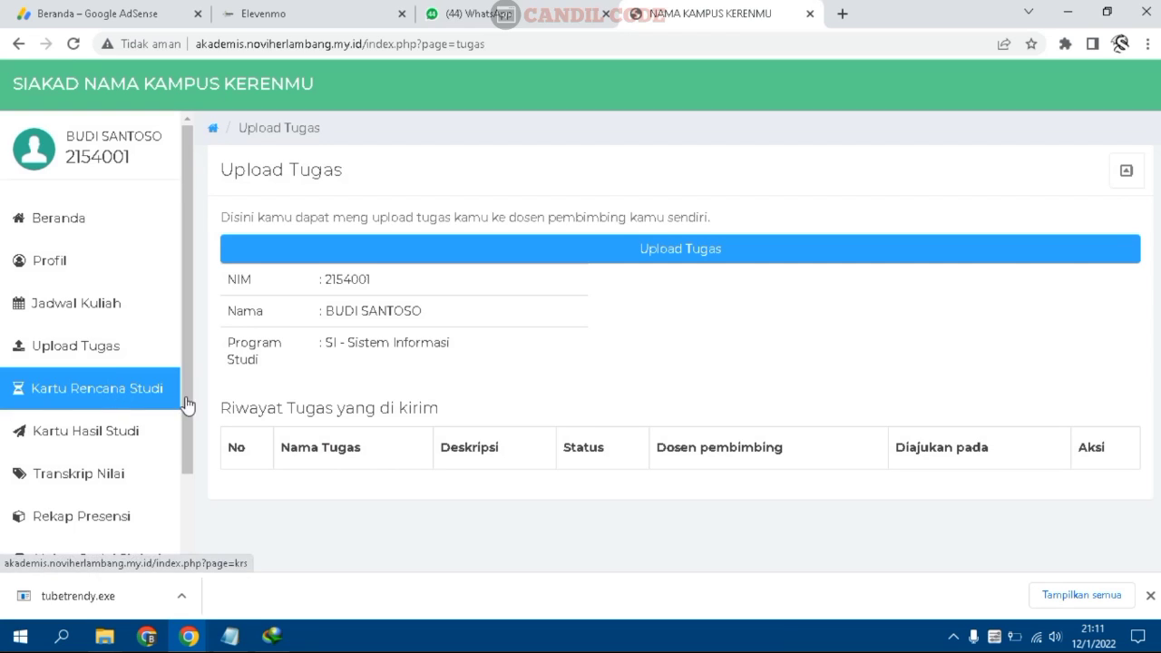
Open the Kartu Rencana Studi page and view the student's planned courses for Genap 2021/2022
{"action": "left_click", "coordinate": [184, 403]}
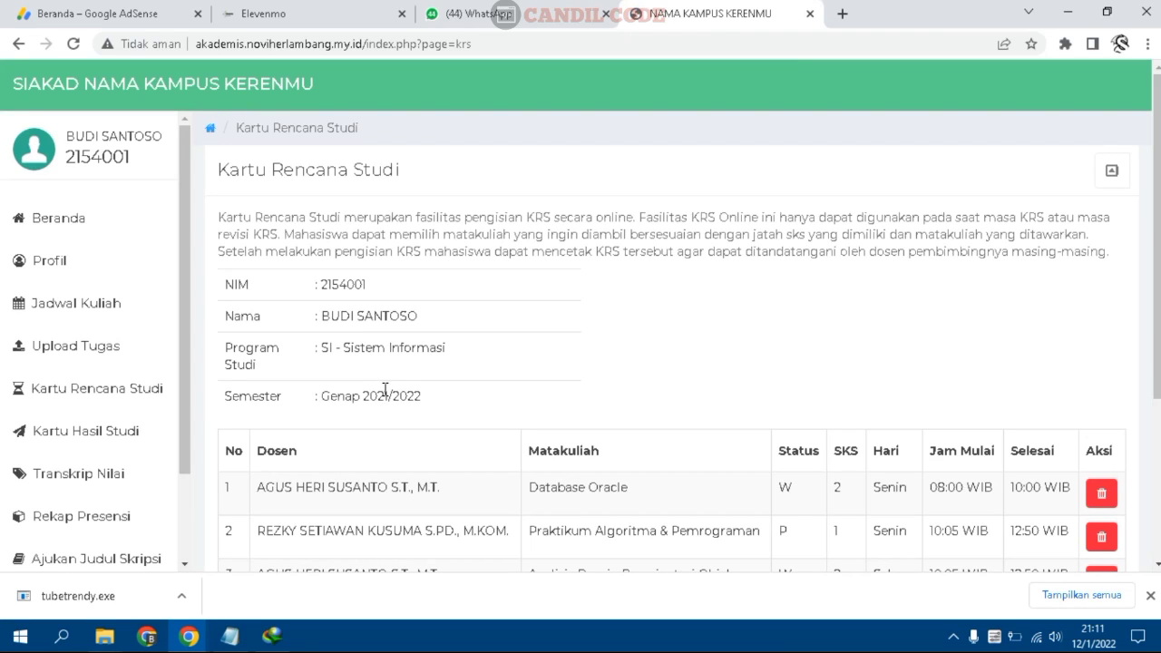
{"action": "scroll", "coordinate": [385, 389], "scroll_direction": "down", "scroll_amount": 1}
{"action": "scroll", "coordinate": [385, 396], "scroll_direction": "up", "scroll_amount": 1}
{"action": "scroll", "coordinate": [384, 389], "scroll_direction": "down", "scroll_amount": 3}
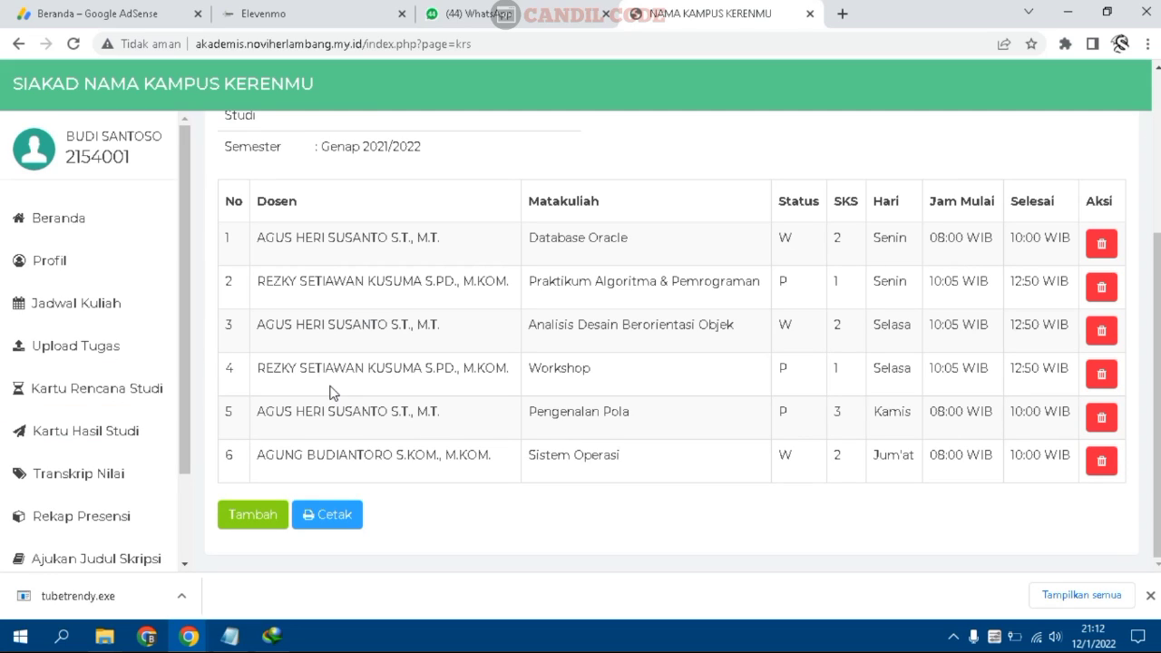
Try to add the Uji Kualitas Perangkat Lunak course to the study plan and check the course table
{"action": "left_click", "coordinate": [243, 519]}
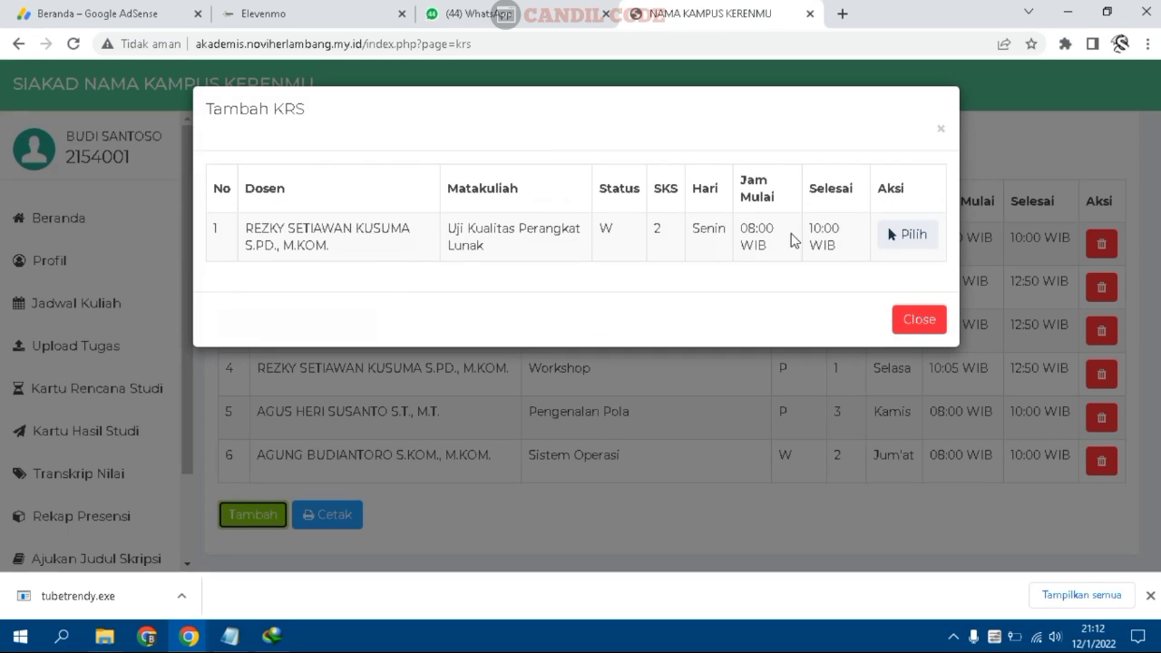
{"action": "left_click", "coordinate": [909, 243]}
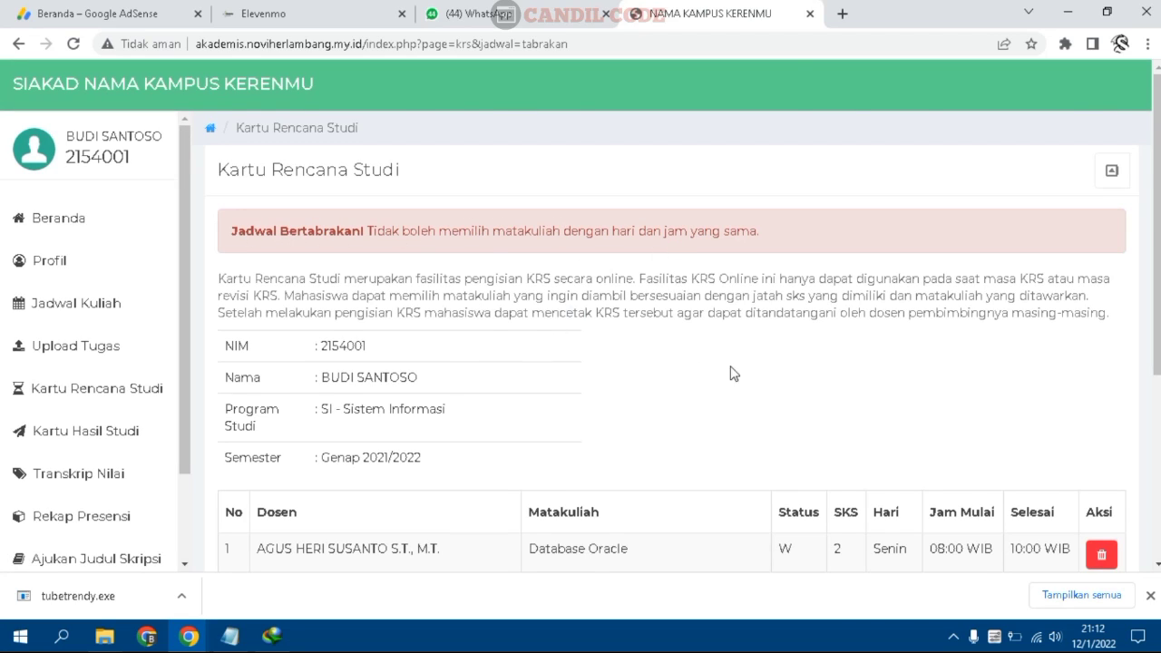
{"action": "scroll", "coordinate": [699, 372], "scroll_direction": "down", "scroll_amount": 2}
{"action": "scroll", "coordinate": [944, 417], "scroll_direction": "down", "scroll_amount": 2}
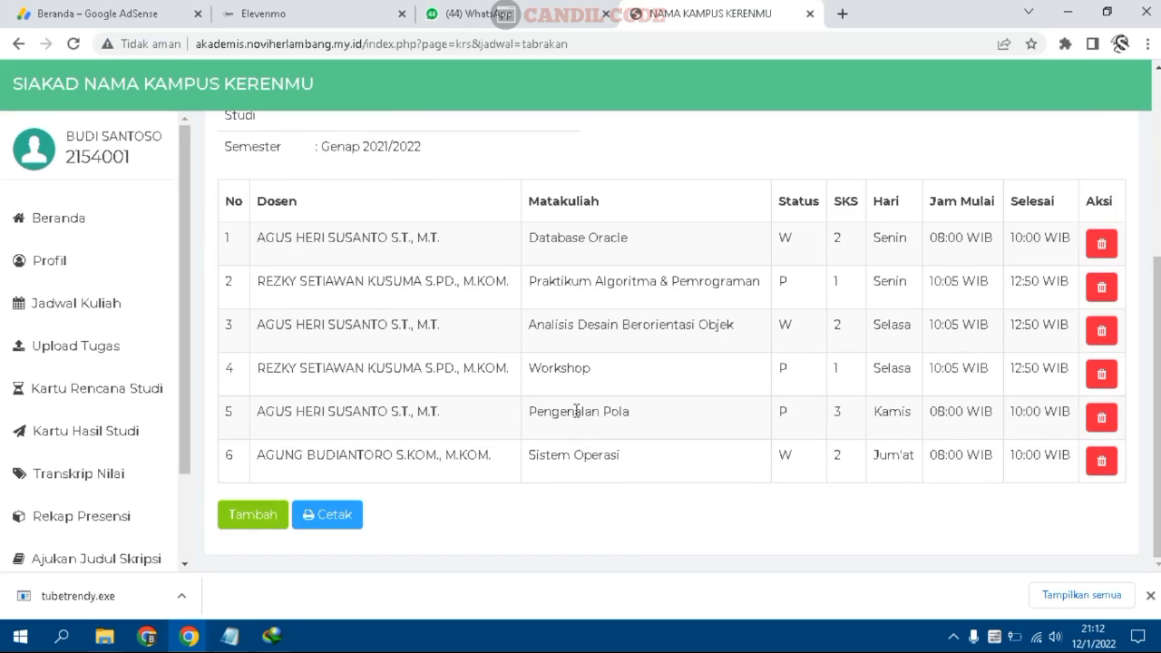
Open the Kartu Hasil Studi page and view the student's course grades and semester summary for Genap 2021/2022
{"action": "left_click", "coordinate": [90, 438]}
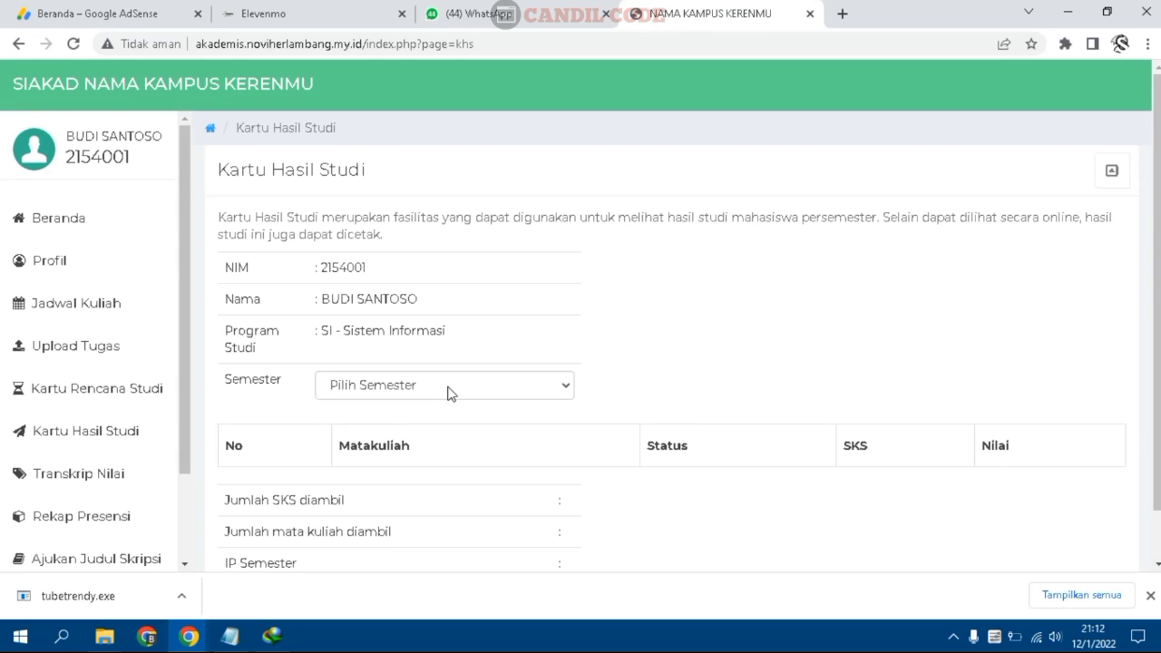
{"action": "left_click", "coordinate": [452, 336]}
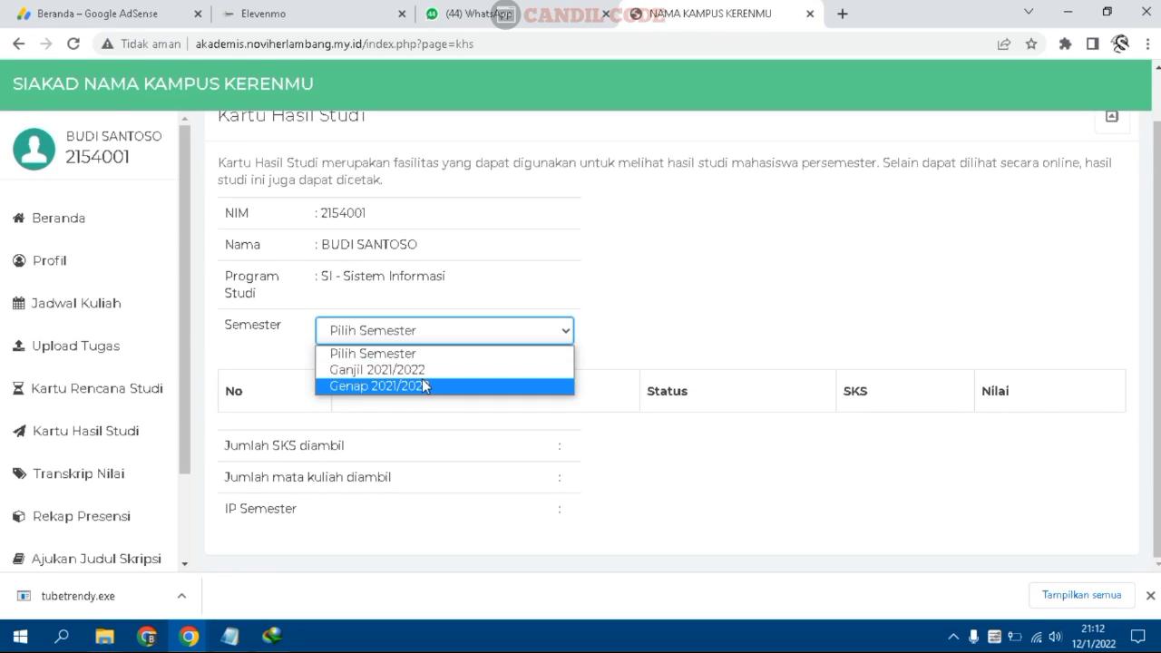
{"action": "left_click", "coordinate": [422, 381]}
{"action": "scroll", "coordinate": [368, 463], "scroll_direction": "down", "scroll_amount": 3}
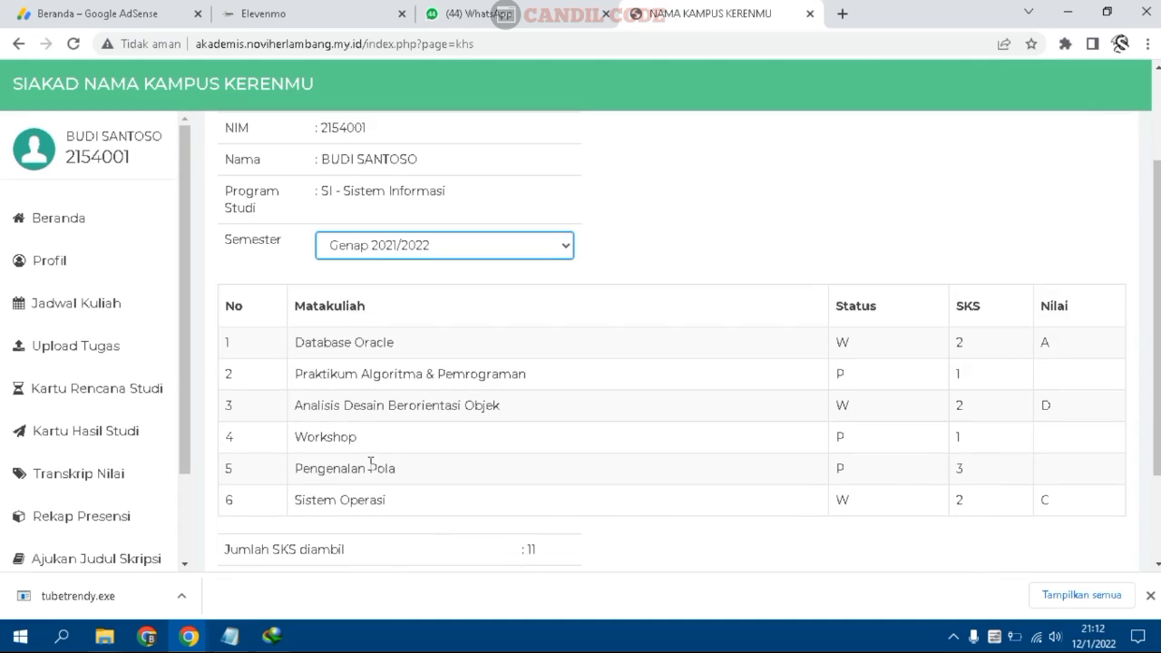
{"action": "scroll", "coordinate": [372, 463], "scroll_direction": "up", "scroll_amount": 2}
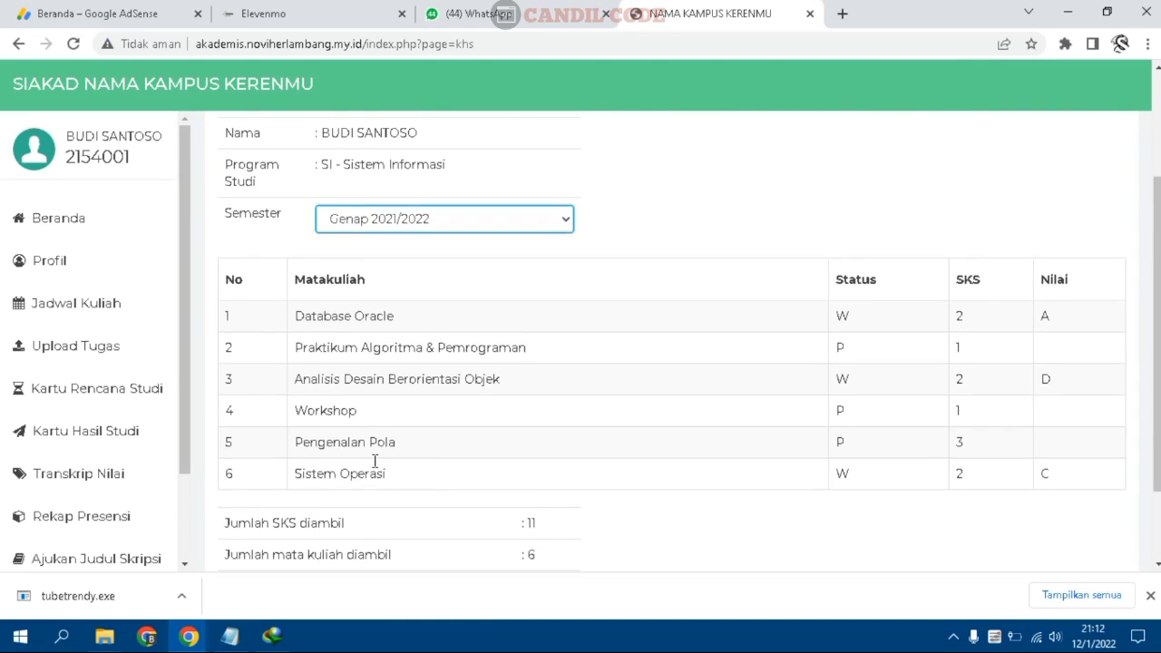
{"action": "scroll", "coordinate": [374, 461], "scroll_direction": "down", "scroll_amount": 2}
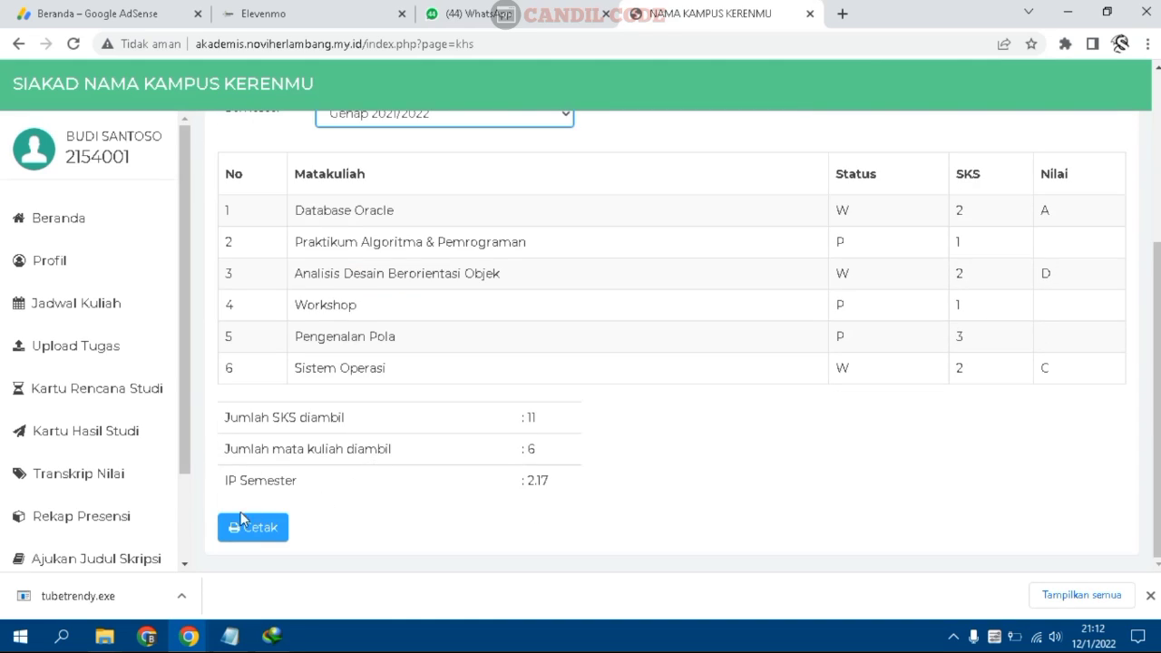
{"action": "scroll", "coordinate": [287, 451], "scroll_direction": "up", "scroll_amount": 1}
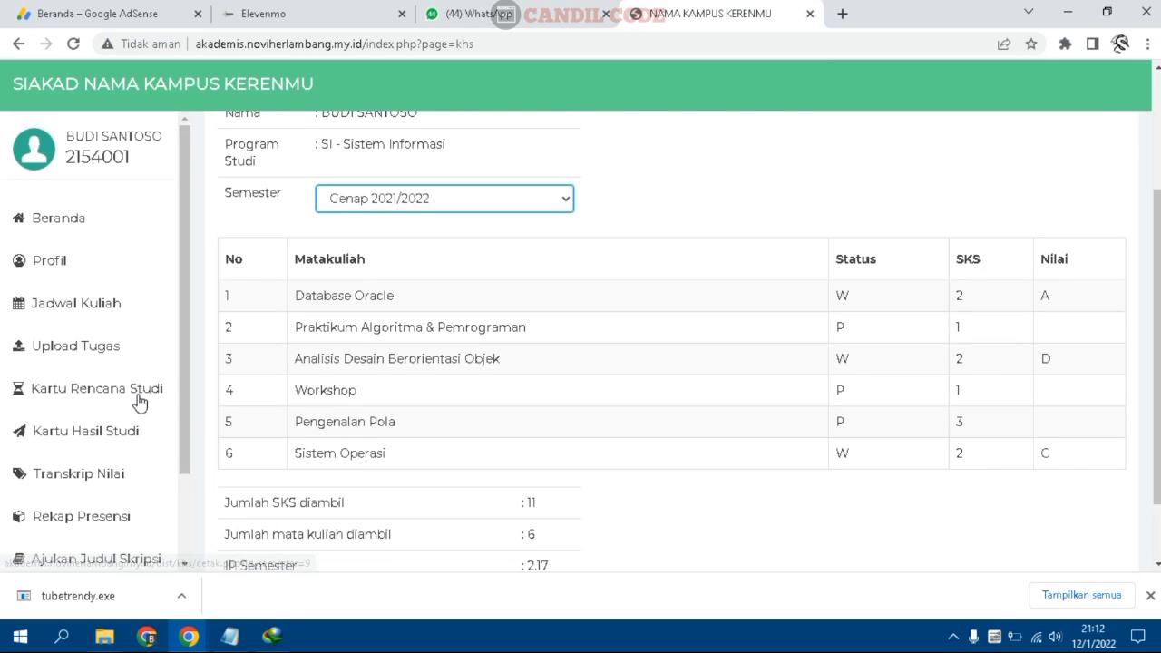
Open the Transkrip Nilai page and review the student's grades across all semesters and the cumulative summary
{"action": "scroll", "coordinate": [100, 408], "scroll_direction": "down", "scroll_amount": 1}
{"action": "left_click", "coordinate": [96, 402]}
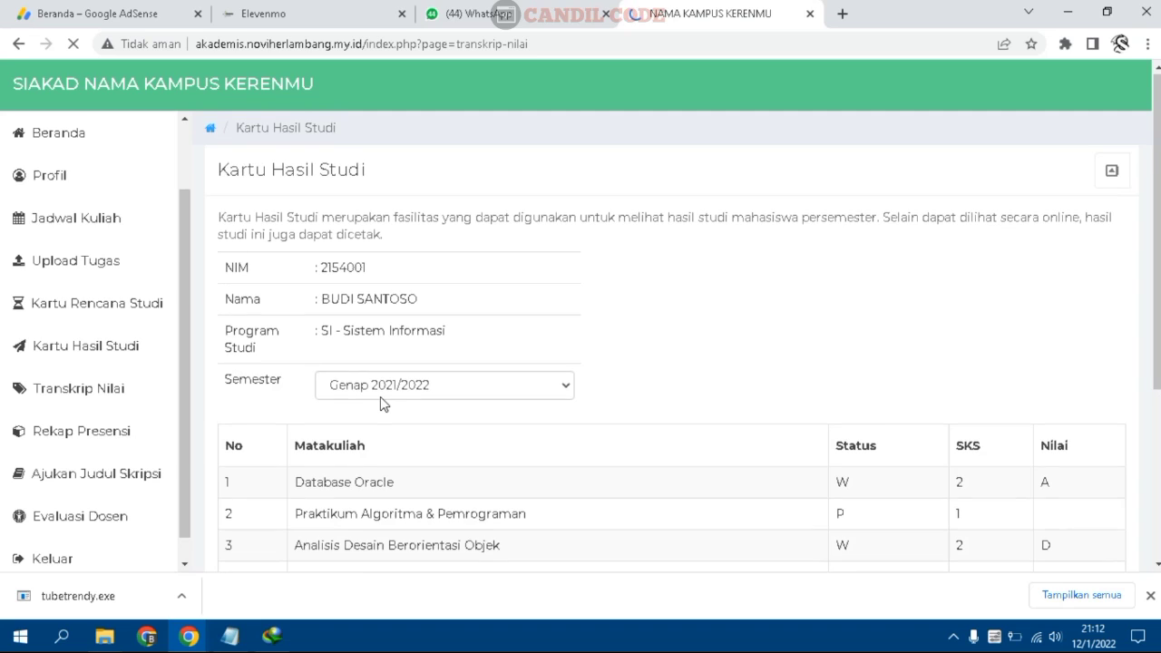
{"action": "scroll", "coordinate": [380, 397], "scroll_direction": "down", "scroll_amount": 2}
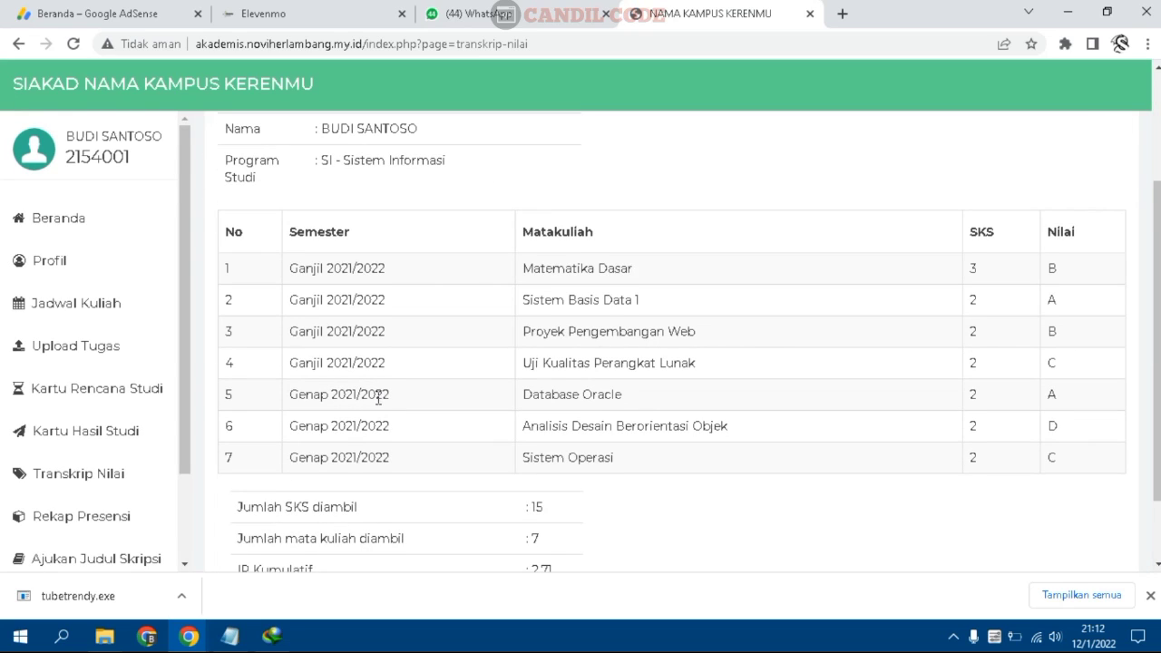
{"action": "scroll", "coordinate": [378, 397], "scroll_direction": "down", "scroll_amount": 1}
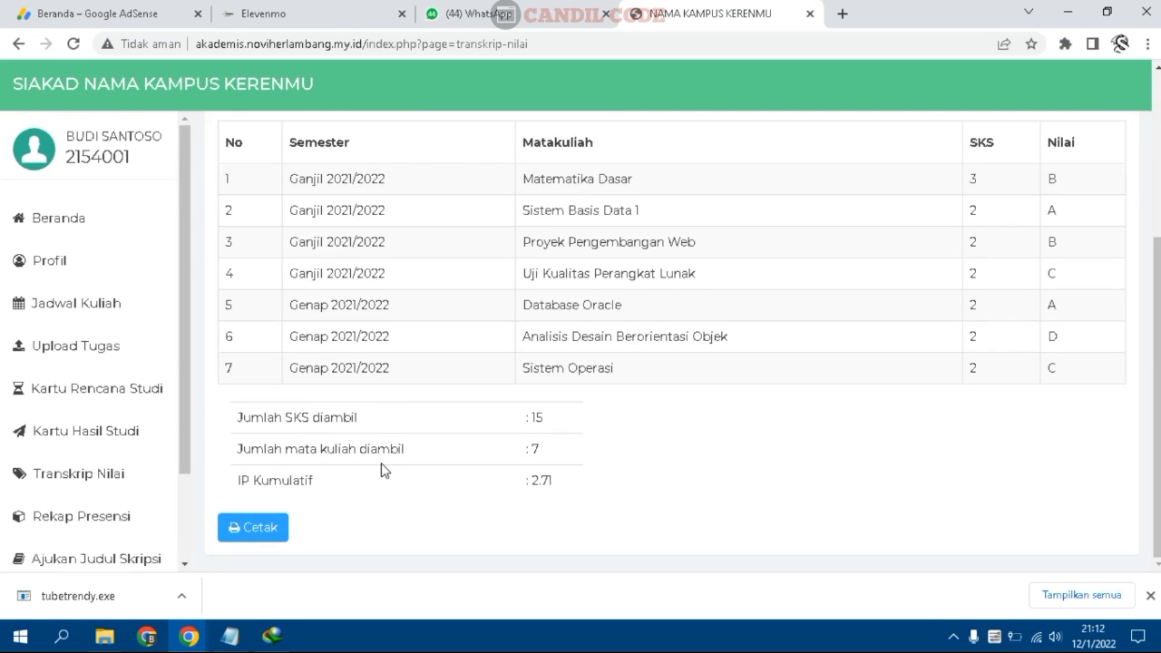
{"action": "scroll", "coordinate": [382, 464], "scroll_direction": "up", "scroll_amount": 3}
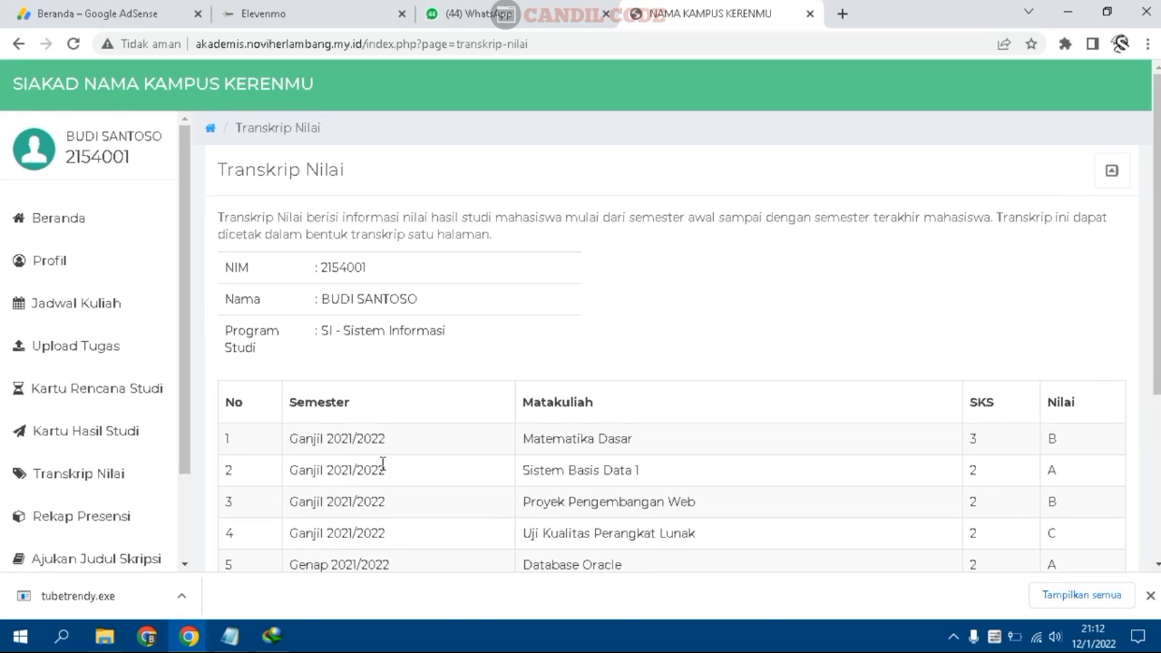
{"action": "scroll", "coordinate": [382, 465], "scroll_direction": "down", "scroll_amount": 1}
Open the Rekap Presensi page and view the student's attendance recap for Genap 2021/2022
{"action": "scroll", "coordinate": [135, 433], "scroll_direction": "down", "scroll_amount": 1}
{"action": "left_click", "coordinate": [134, 434]}
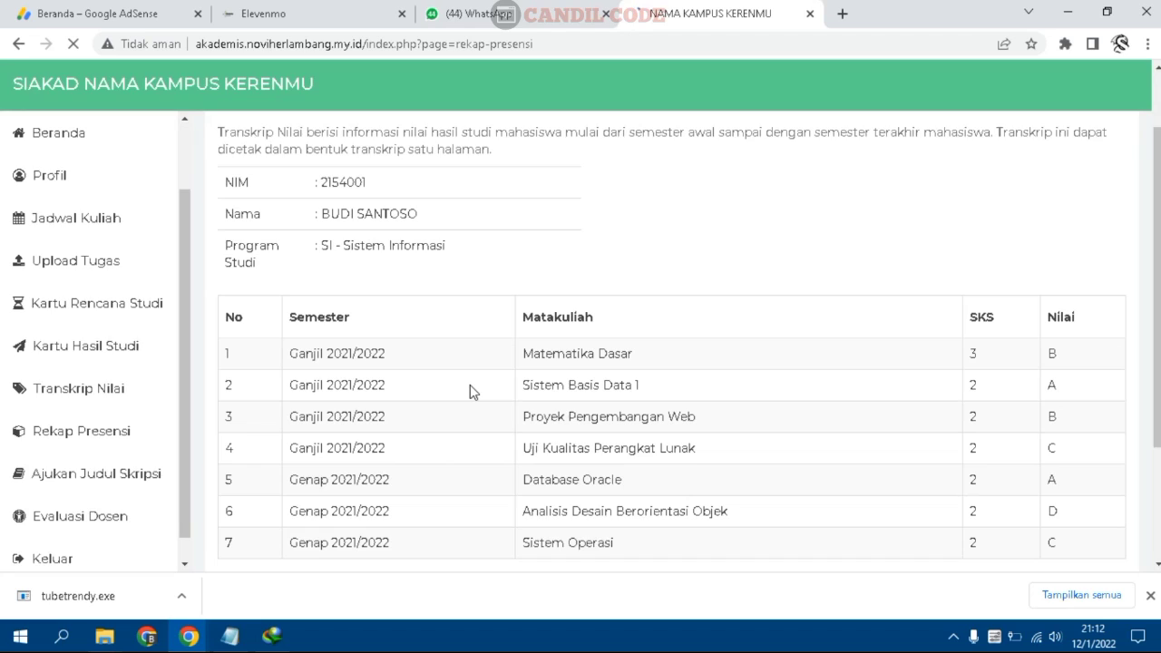
{"action": "left_click", "coordinate": [470, 385]}
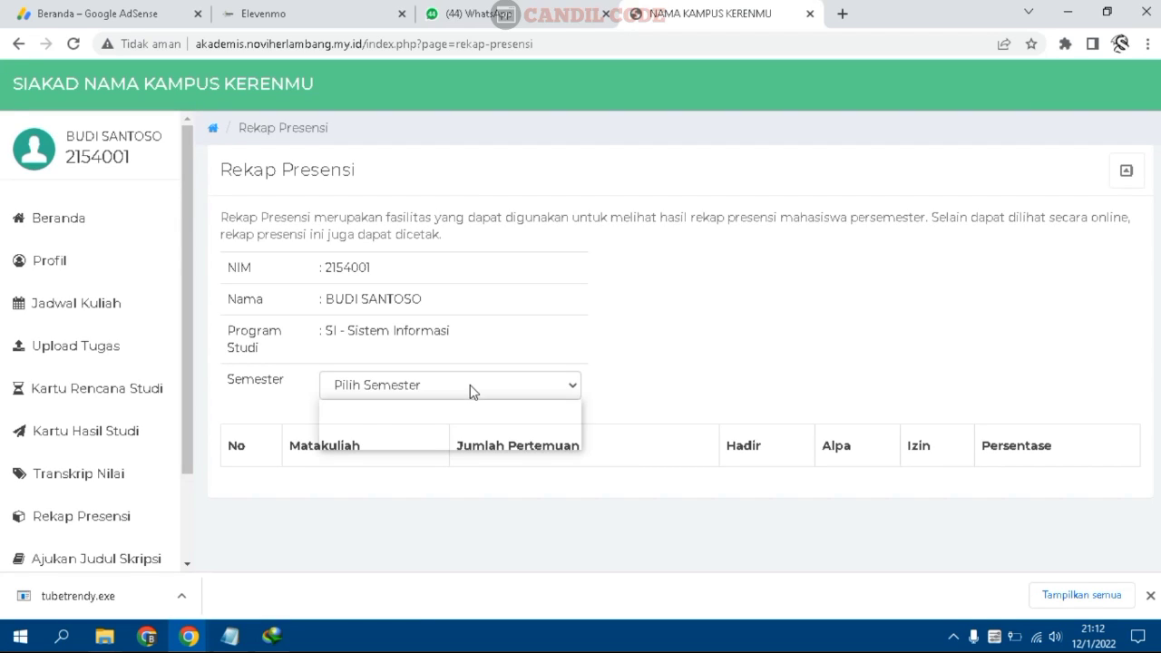
{"action": "left_click", "coordinate": [409, 440]}
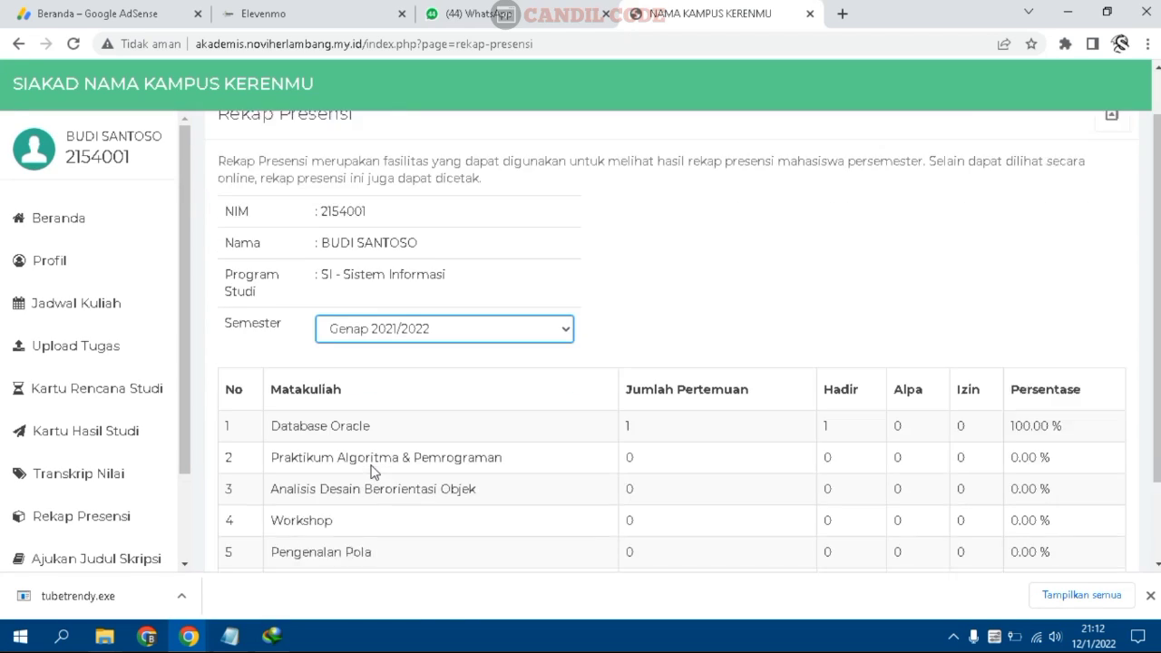
{"action": "scroll", "coordinate": [390, 479], "scroll_direction": "down", "scroll_amount": 3}
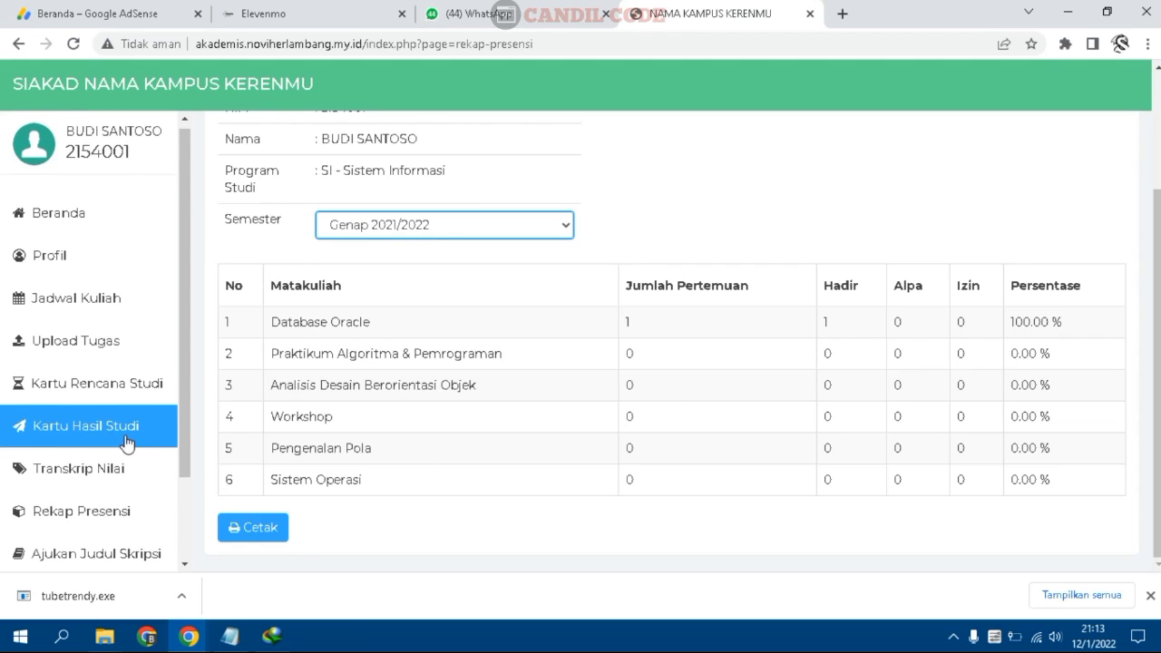
Open the Ajukan Judul Skripsi page, view the submission history, and open the thesis title submission form
{"action": "scroll", "coordinate": [118, 449], "scroll_direction": "down", "scroll_amount": 2}
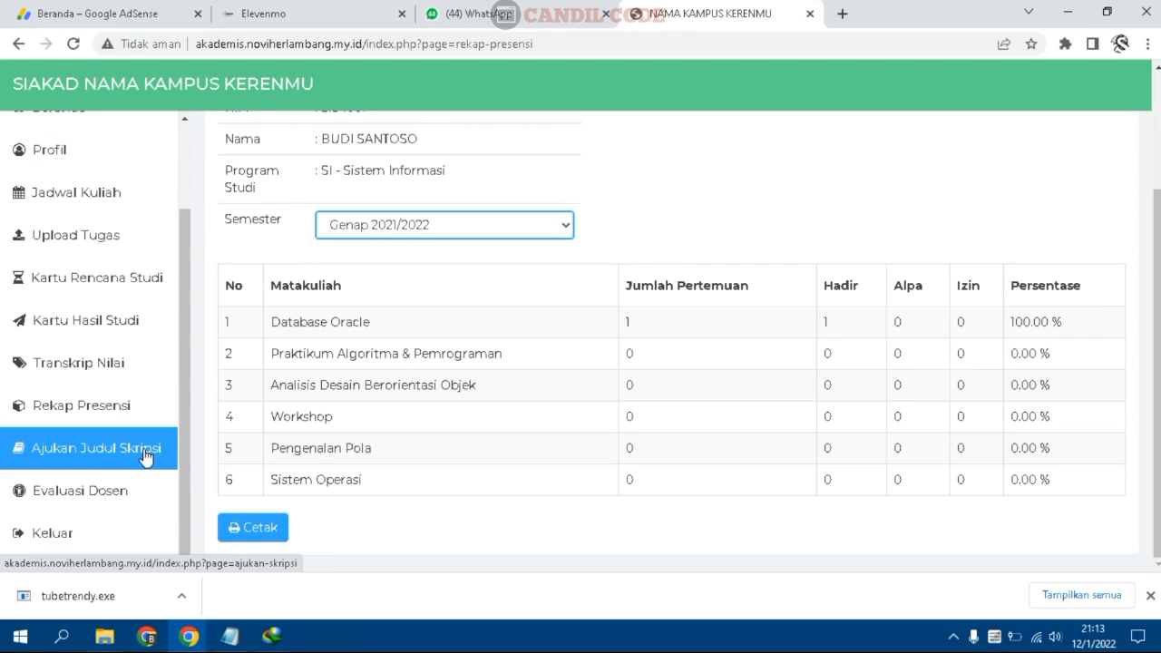
{"action": "left_click", "coordinate": [108, 449]}
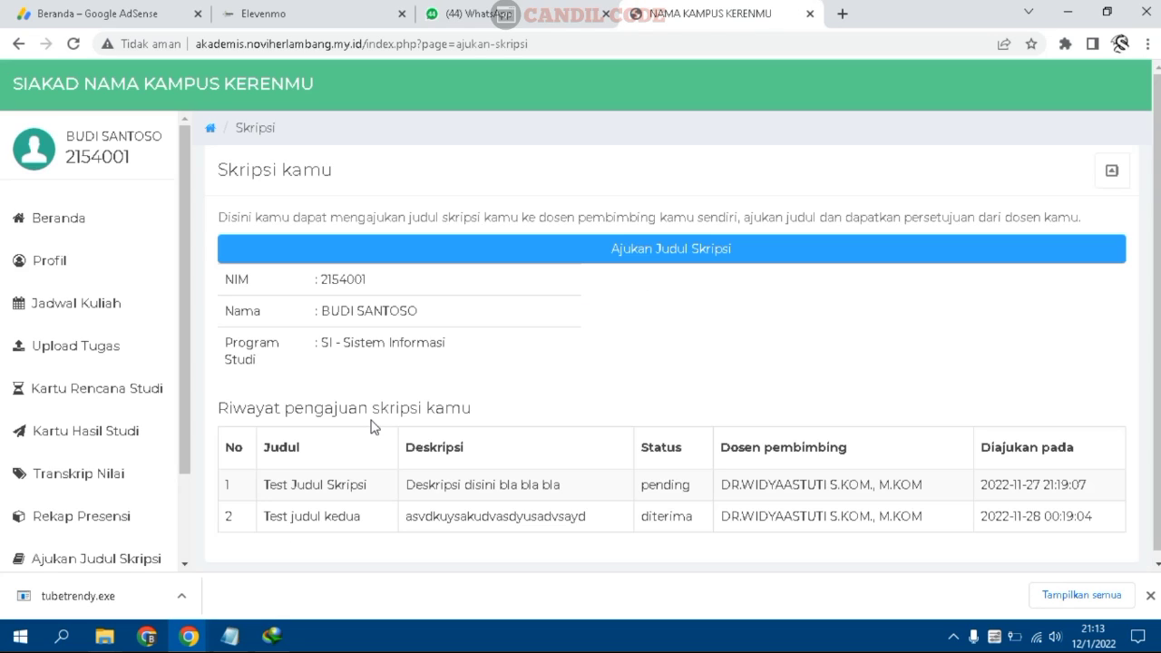
{"action": "scroll", "coordinate": [370, 426], "scroll_direction": "down", "scroll_amount": 1}
{"action": "left_click", "coordinate": [633, 251]}
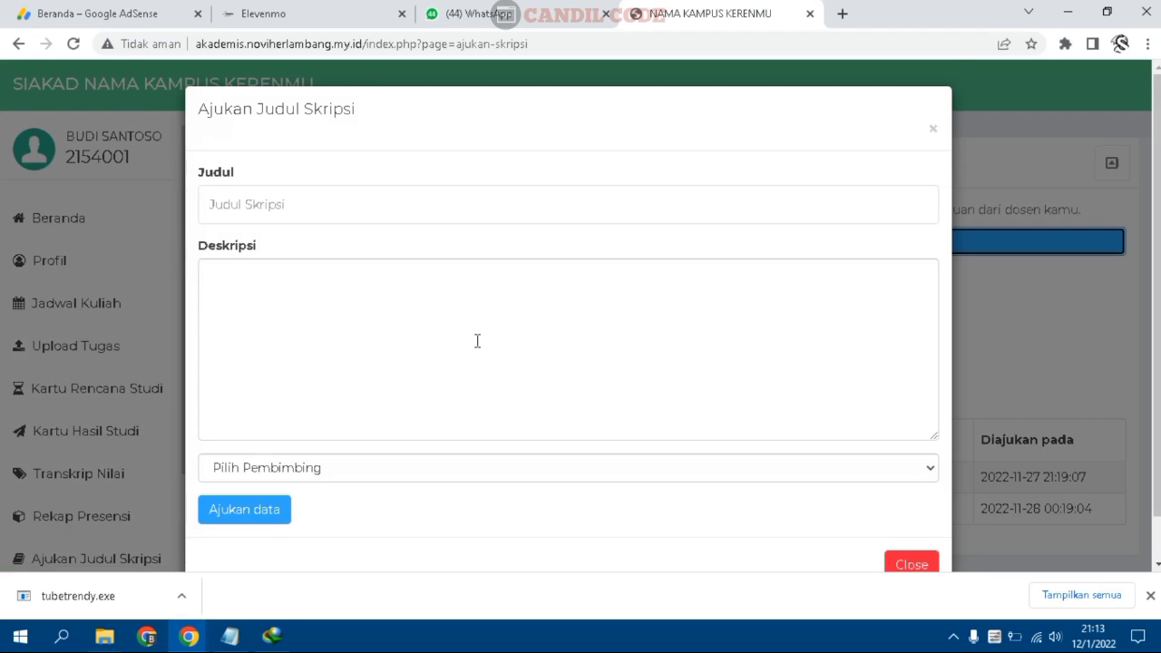
Review the thesis form's Judul, Deskripsi and Pilih Pembimbing fields, and close it without submitting anything
{"action": "scroll", "coordinate": [477, 341], "scroll_direction": "down", "scroll_amount": 1}
{"action": "scroll", "coordinate": [422, 357], "scroll_direction": "up", "scroll_amount": 1}
{"action": "key", "text": "Tab"}
{"action": "left_click", "coordinate": [353, 481]}
{"action": "left_click", "coordinate": [353, 482]}
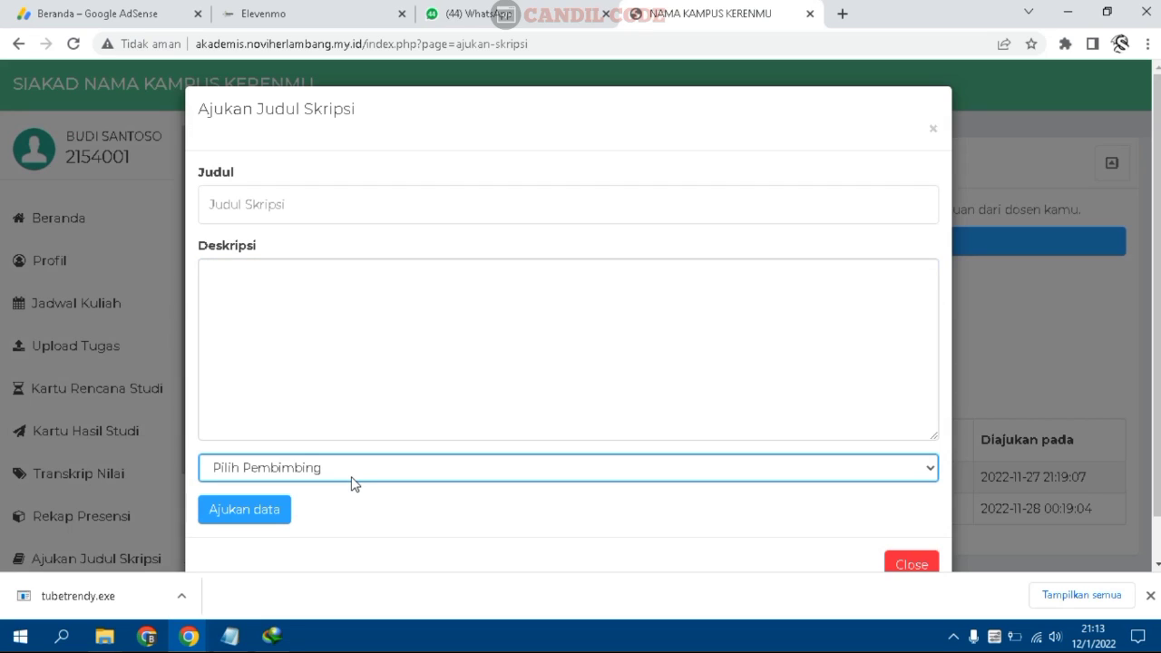
{"action": "left_click", "coordinate": [933, 130]}
Open the Evaluasi Dosen page, view the submitted evaluations, and open the student questionnaire form
{"action": "scroll", "coordinate": [73, 513], "scroll_direction": "down", "scroll_amount": 2}
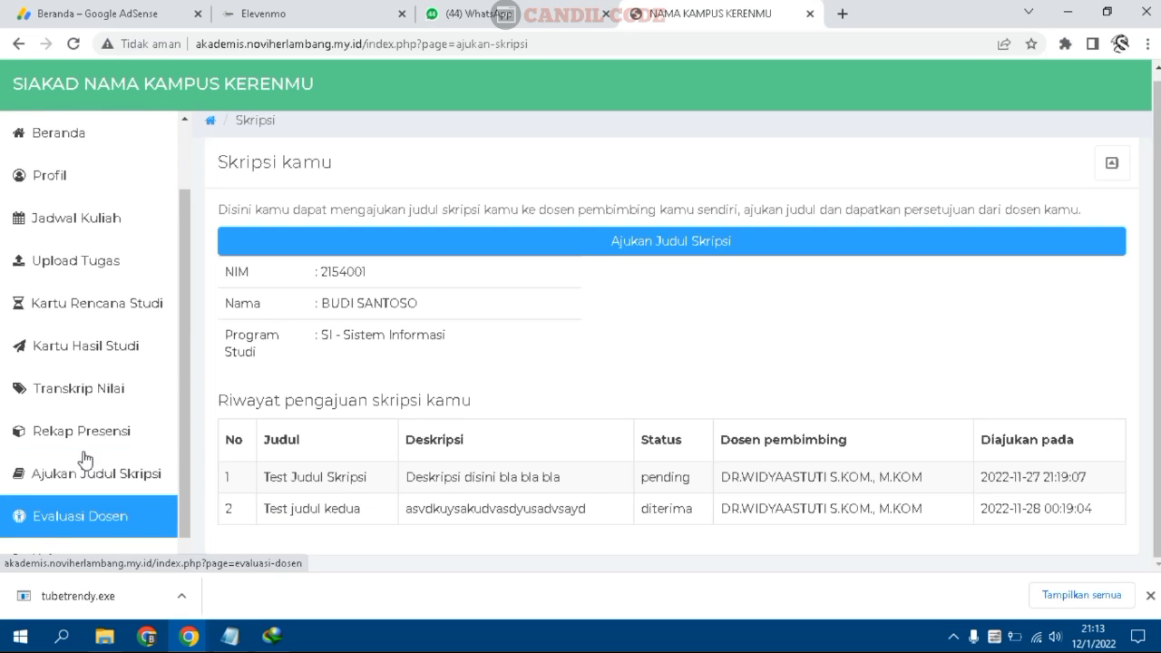
{"action": "left_click", "coordinate": [73, 500]}
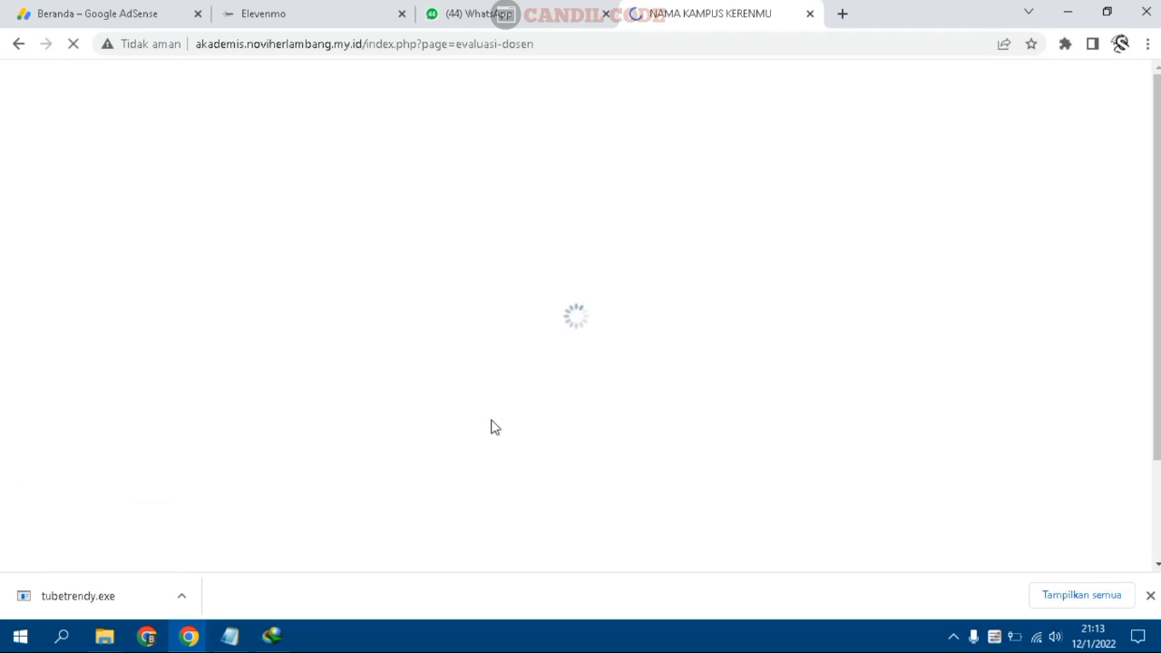
{"action": "scroll", "coordinate": [485, 417], "scroll_direction": "down", "scroll_amount": 2}
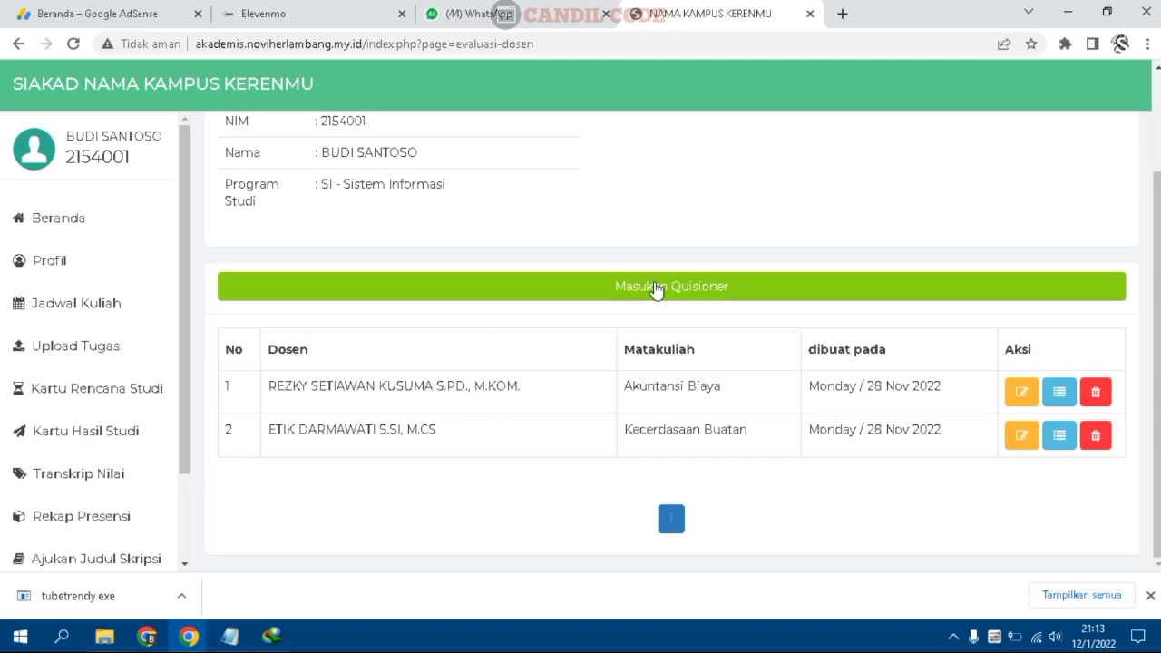
{"action": "left_click", "coordinate": [661, 288]}
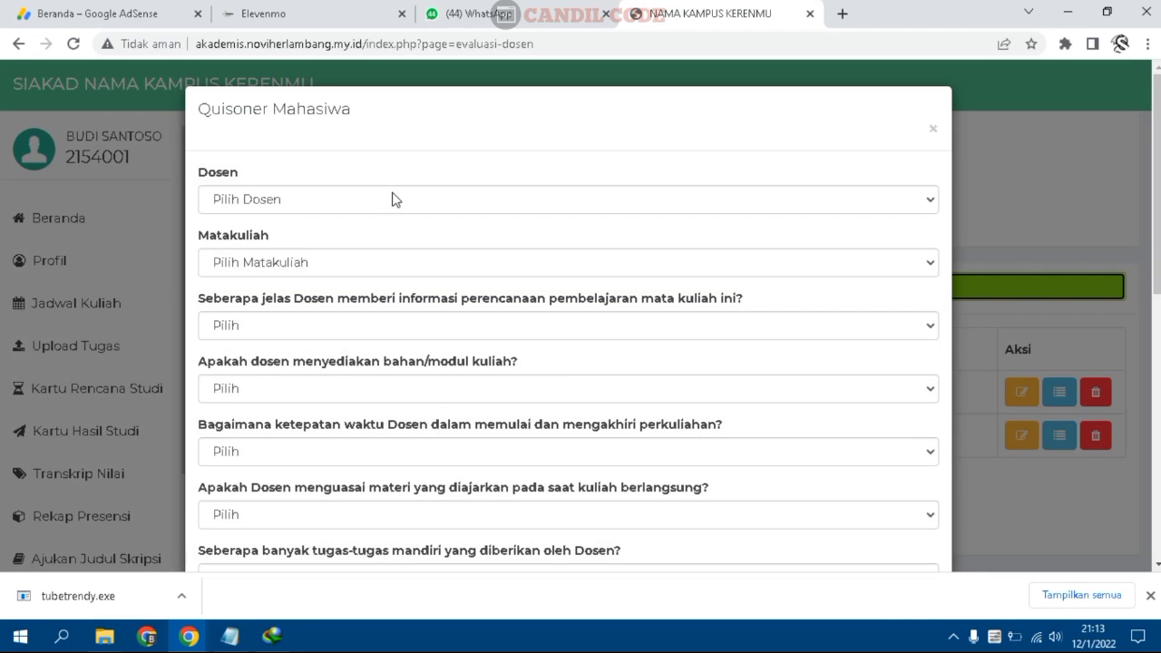
Review the questionnaire's Dosen and Matakuliah choices, rating options and remaining questions, and close it without answering
{"action": "left_click", "coordinate": [391, 198]}
{"action": "left_click", "coordinate": [408, 201]}
{"action": "left_click", "coordinate": [367, 261]}
{"action": "left_click", "coordinate": [364, 271]}
{"action": "left_click", "coordinate": [338, 332]}
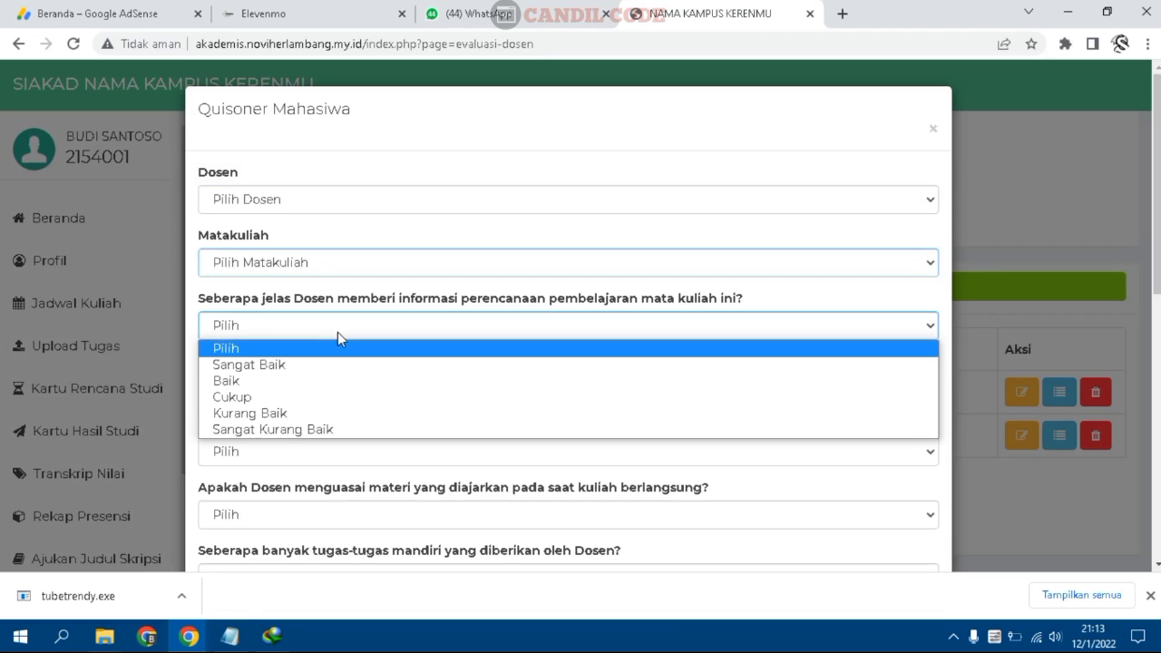
{"action": "left_click", "coordinate": [338, 332]}
{"action": "left_click", "coordinate": [321, 394]}
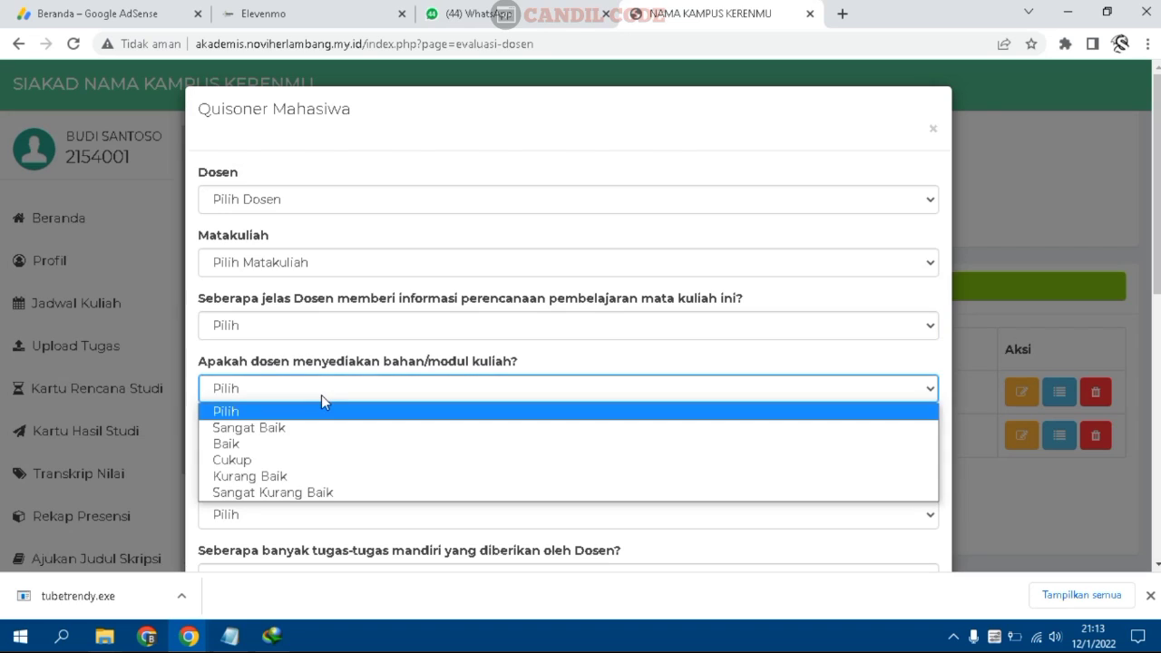
{"action": "left_click", "coordinate": [326, 391]}
{"action": "left_click", "coordinate": [337, 453]}
{"action": "left_click", "coordinate": [337, 456]}
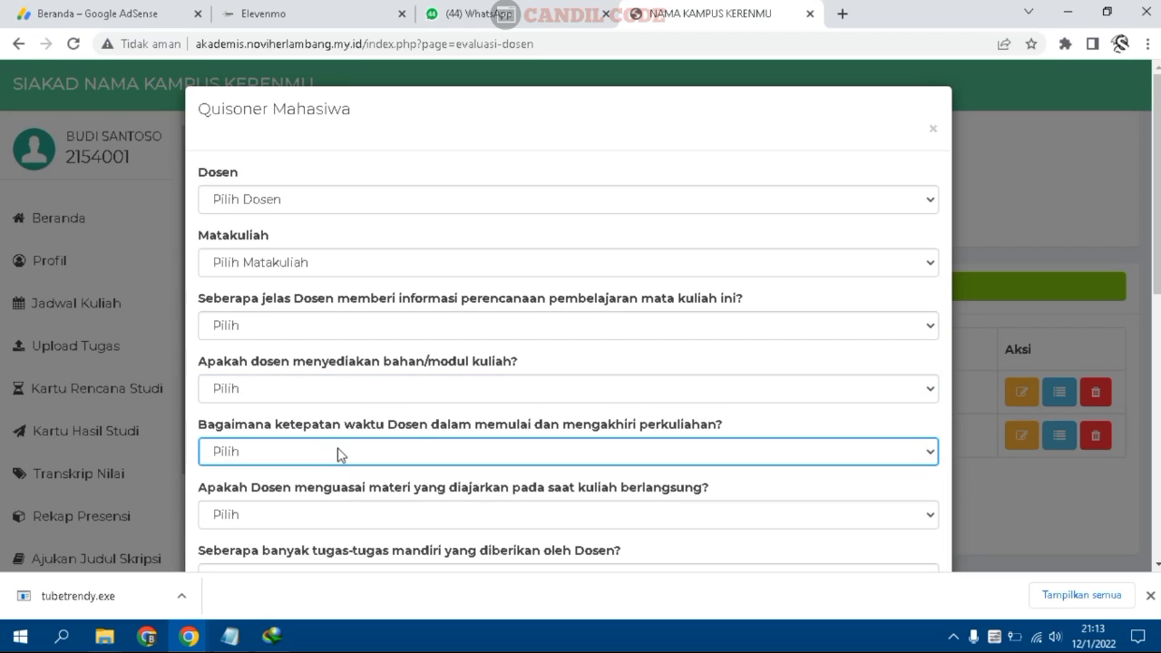
{"action": "scroll", "coordinate": [801, 354], "scroll_direction": "down", "scroll_amount": 7}
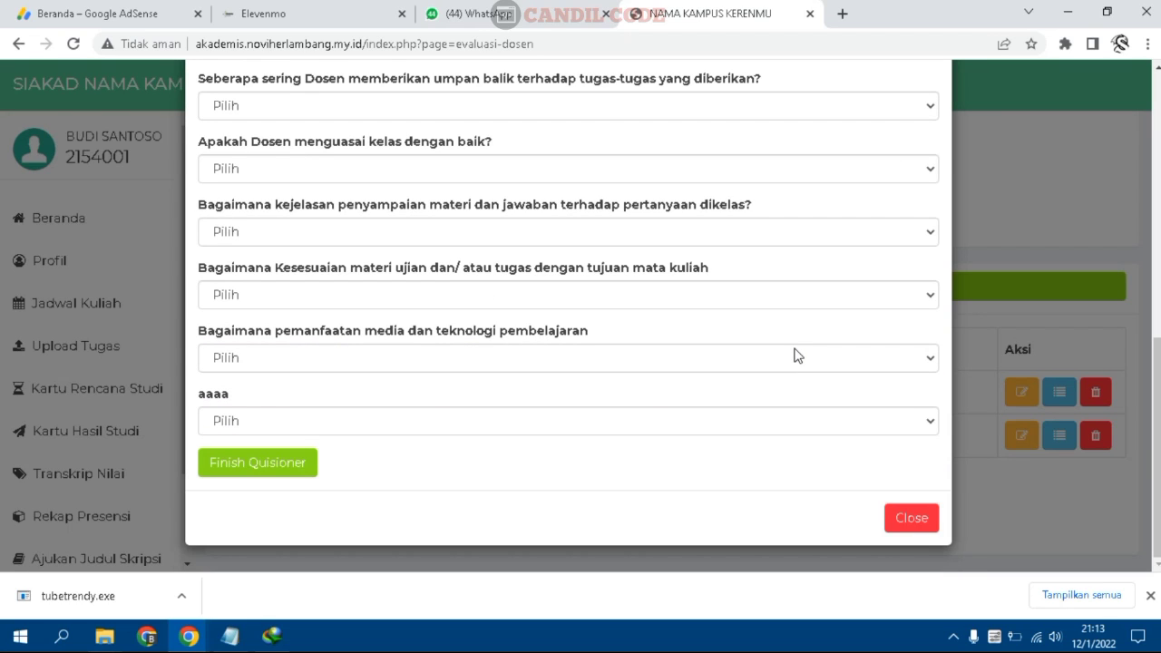
{"action": "scroll", "coordinate": [925, 128], "scroll_direction": "up", "scroll_amount": 7}
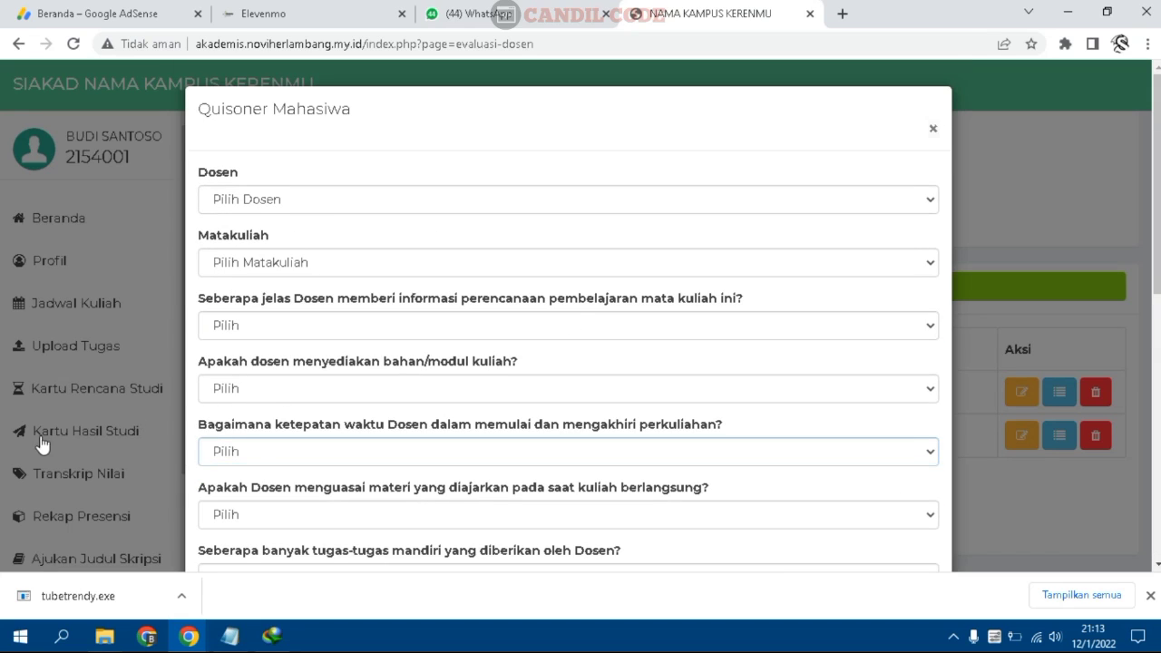
{"action": "left_click", "coordinate": [41, 443]}
Return to the Jadwal Kuliah page and review the student's full class schedule for Ganjil 2021/2022
{"action": "scroll", "coordinate": [82, 466], "scroll_direction": "down", "scroll_amount": 2}
{"action": "scroll", "coordinate": [81, 345], "scroll_direction": "up", "scroll_amount": 2}
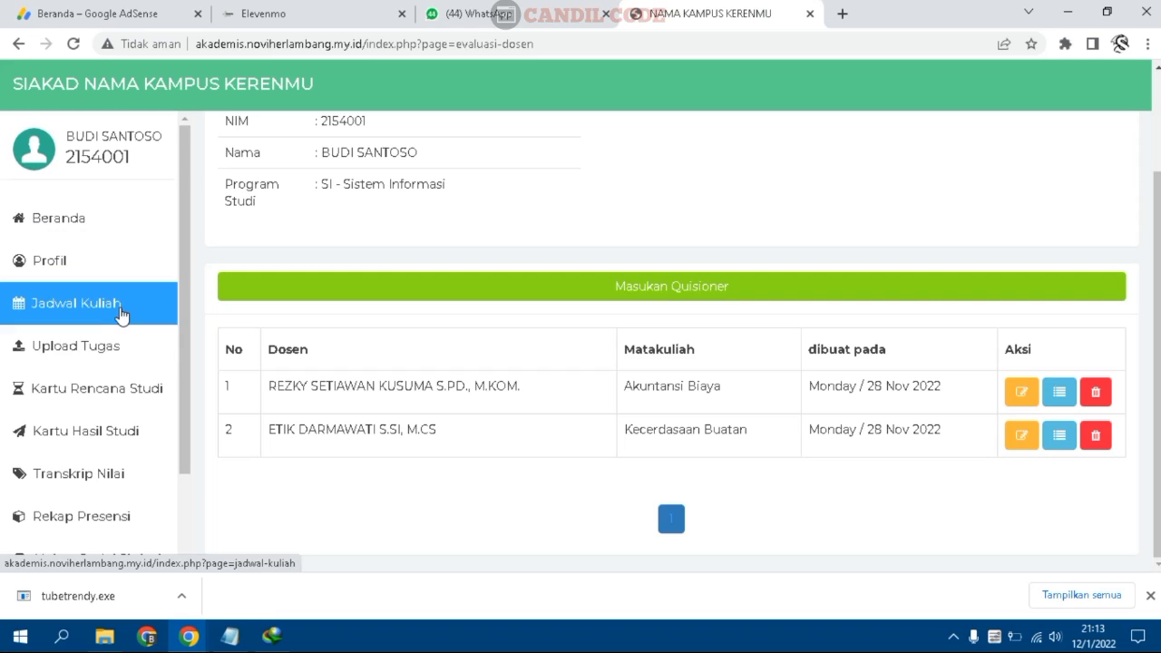
{"action": "left_click", "coordinate": [121, 313]}
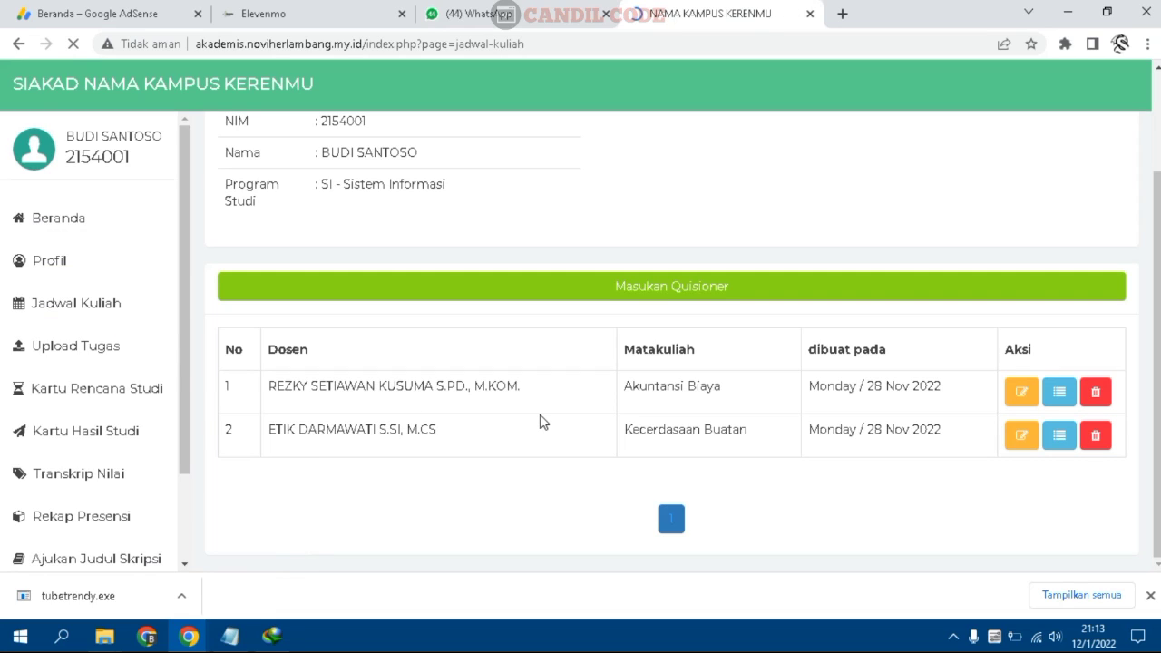
{"action": "left_click", "coordinate": [488, 396]}
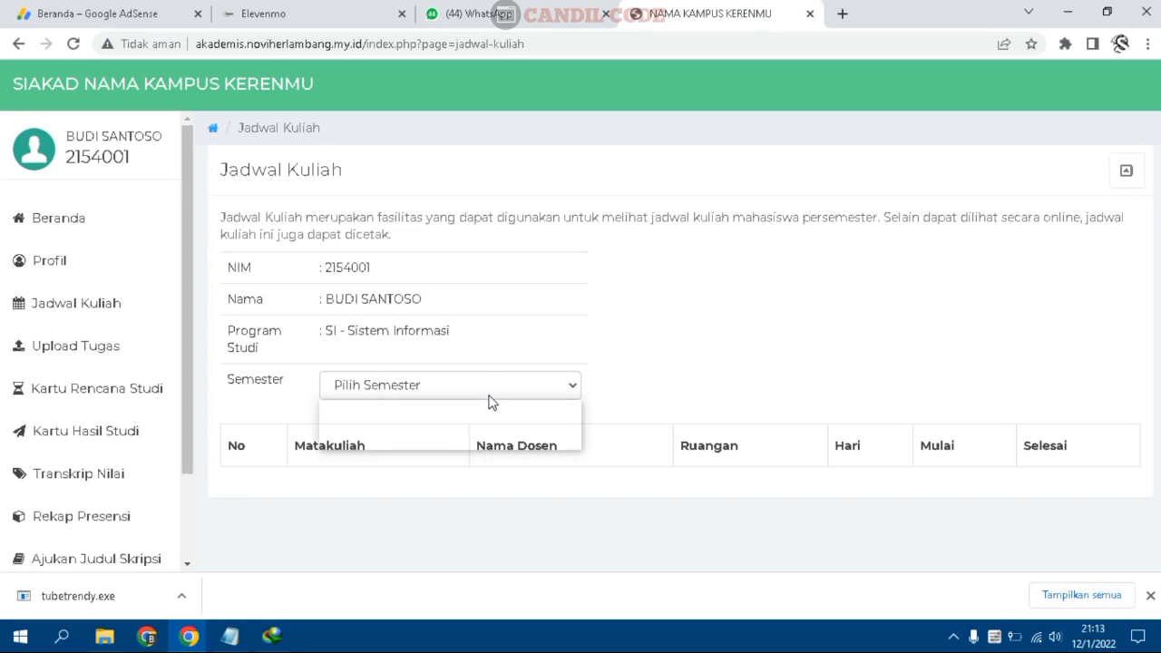
{"action": "left_click", "coordinate": [434, 428]}
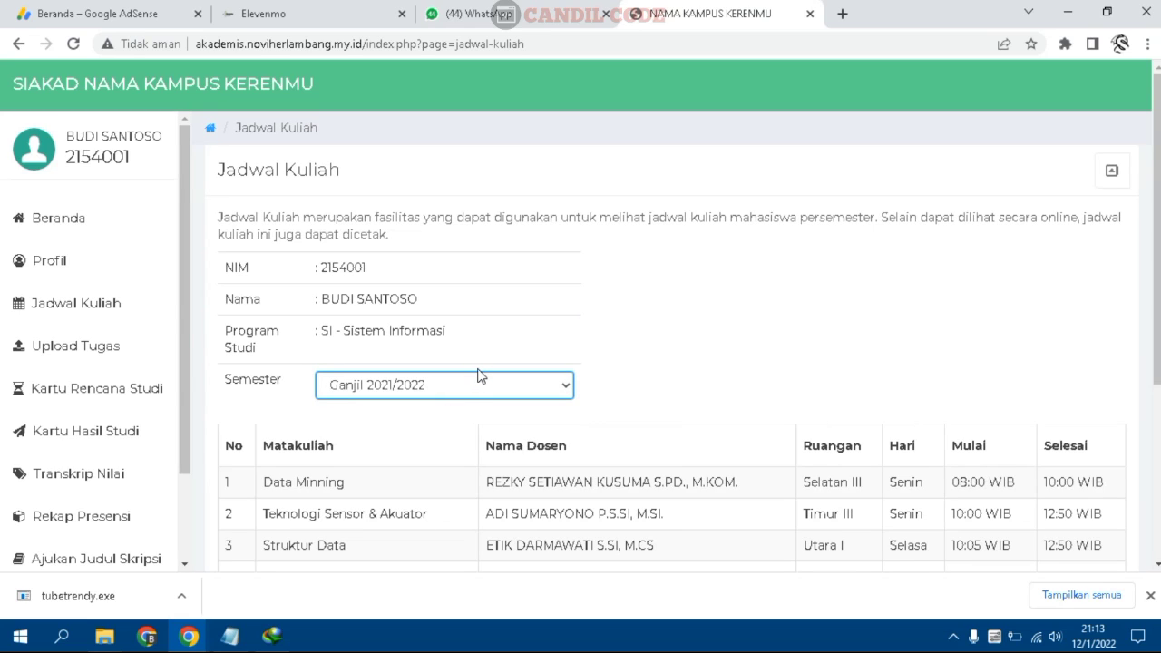
{"action": "scroll", "coordinate": [479, 376], "scroll_direction": "down", "scroll_amount": 1}
{"action": "scroll", "coordinate": [479, 376], "scroll_direction": "down", "scroll_amount": 2}
{"action": "scroll", "coordinate": [479, 376], "scroll_direction": "up", "scroll_amount": 3}
{"action": "scroll", "coordinate": [547, 485], "scroll_direction": "down", "scroll_amount": 3}
{"action": "scroll", "coordinate": [547, 484], "scroll_direction": "up", "scroll_amount": 3}
{"action": "scroll", "coordinate": [591, 539], "scroll_direction": "down", "scroll_amount": 3}
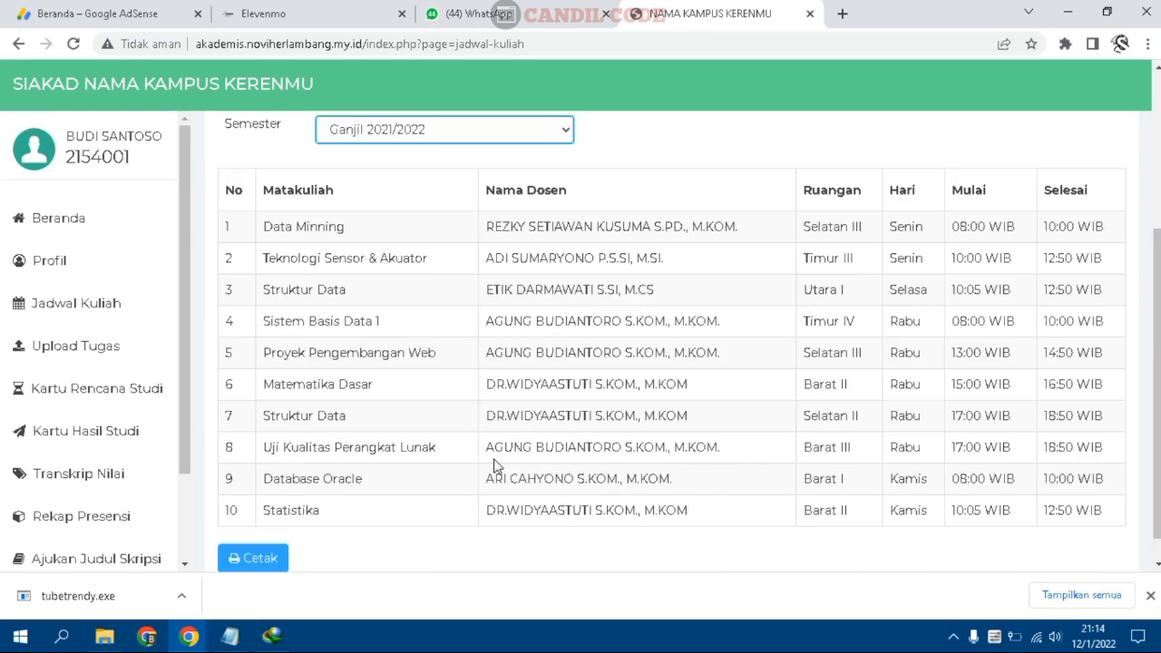